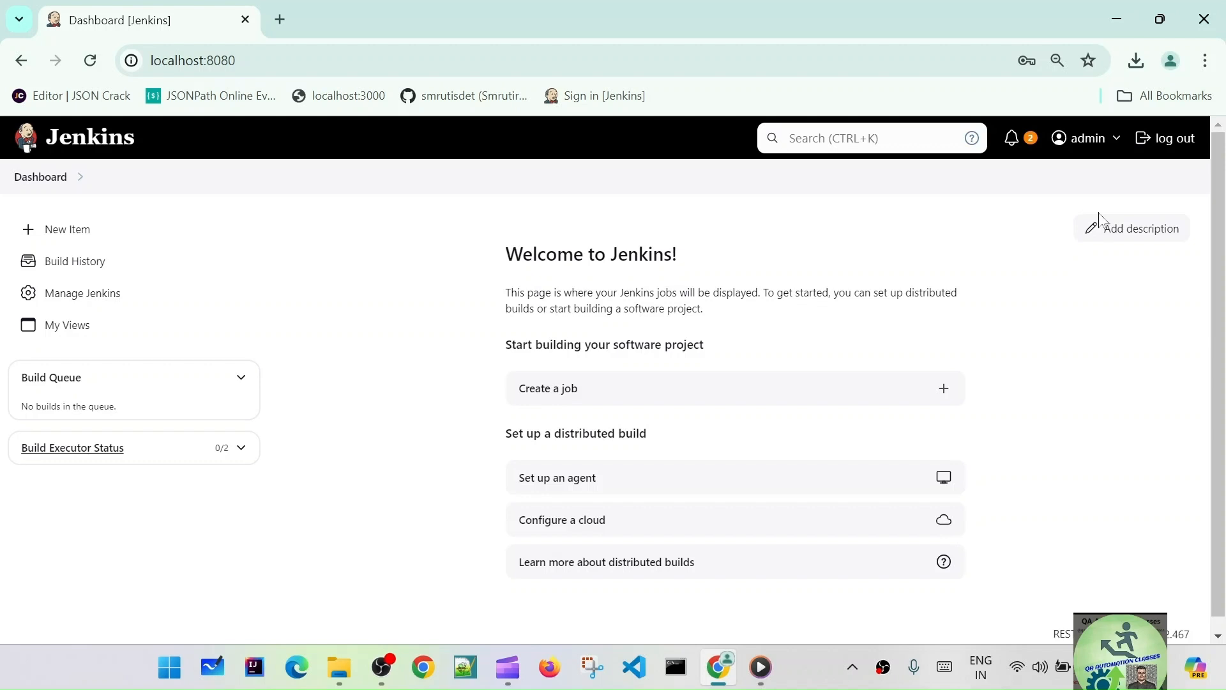
- Open Manage Jenkins and scroll down to the Security options, including Manage and Assign Roles
{"action": "left_click", "coordinate": [81, 305]}
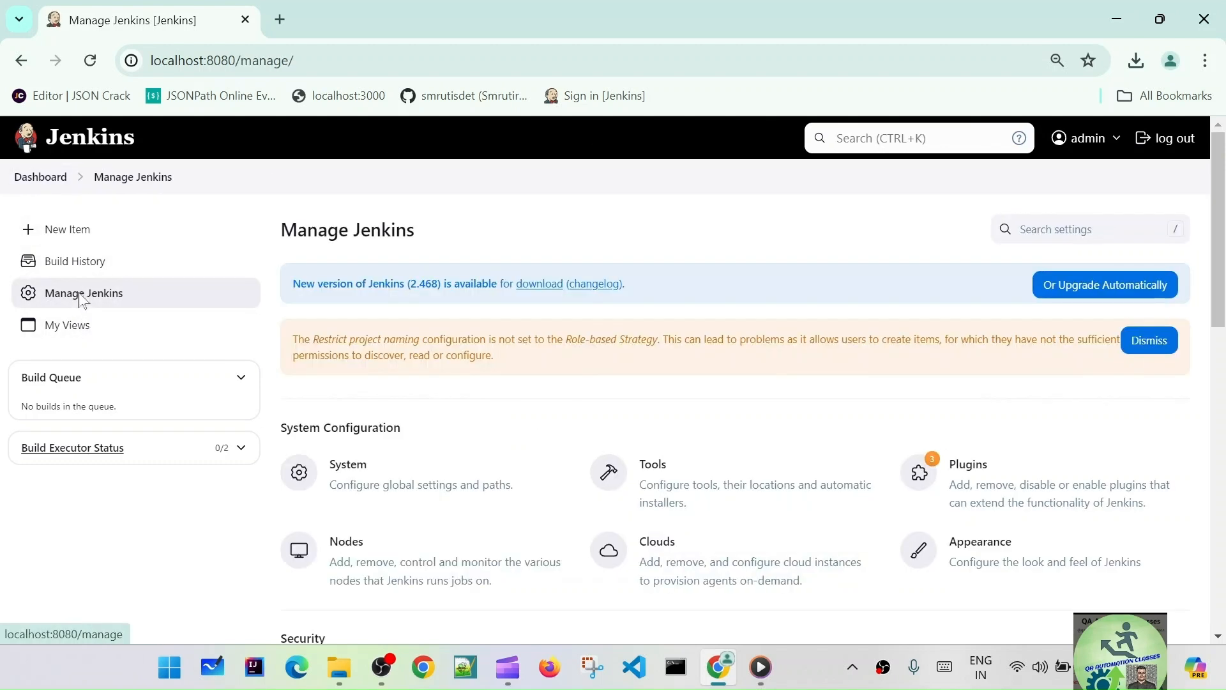
{"action": "scroll", "coordinate": [643, 505], "scroll_direction": "down", "scroll_amount": 5}
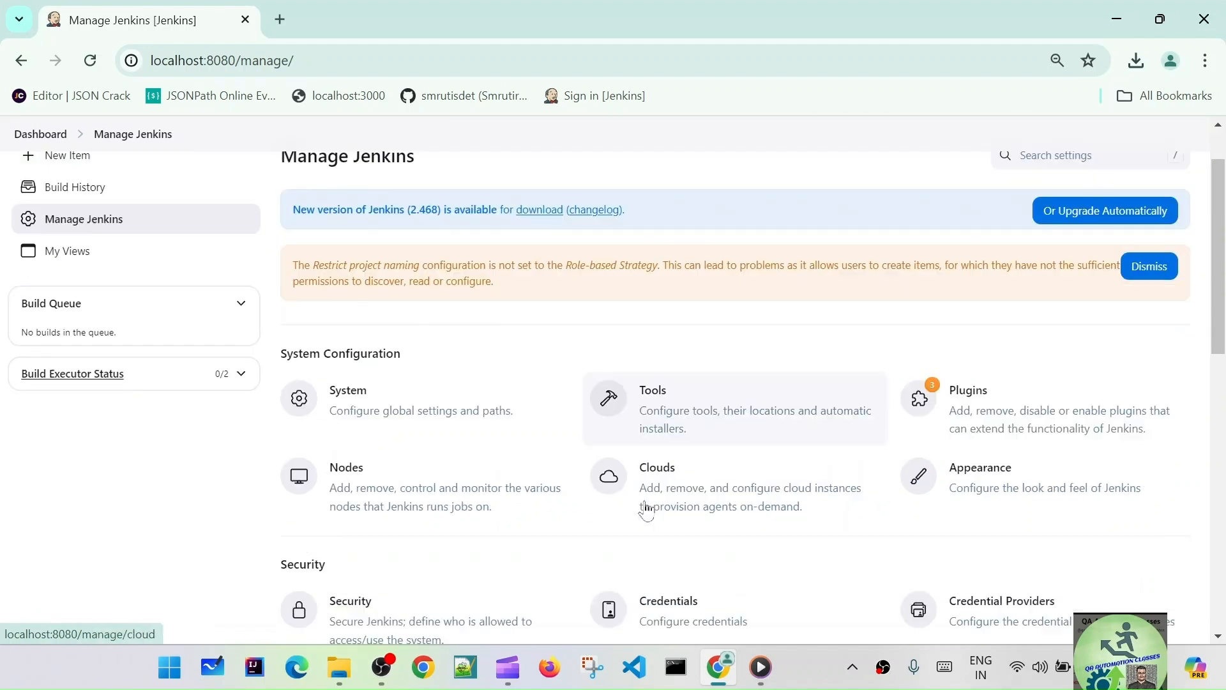
{"action": "scroll", "coordinate": [646, 506], "scroll_direction": "down", "scroll_amount": 2}
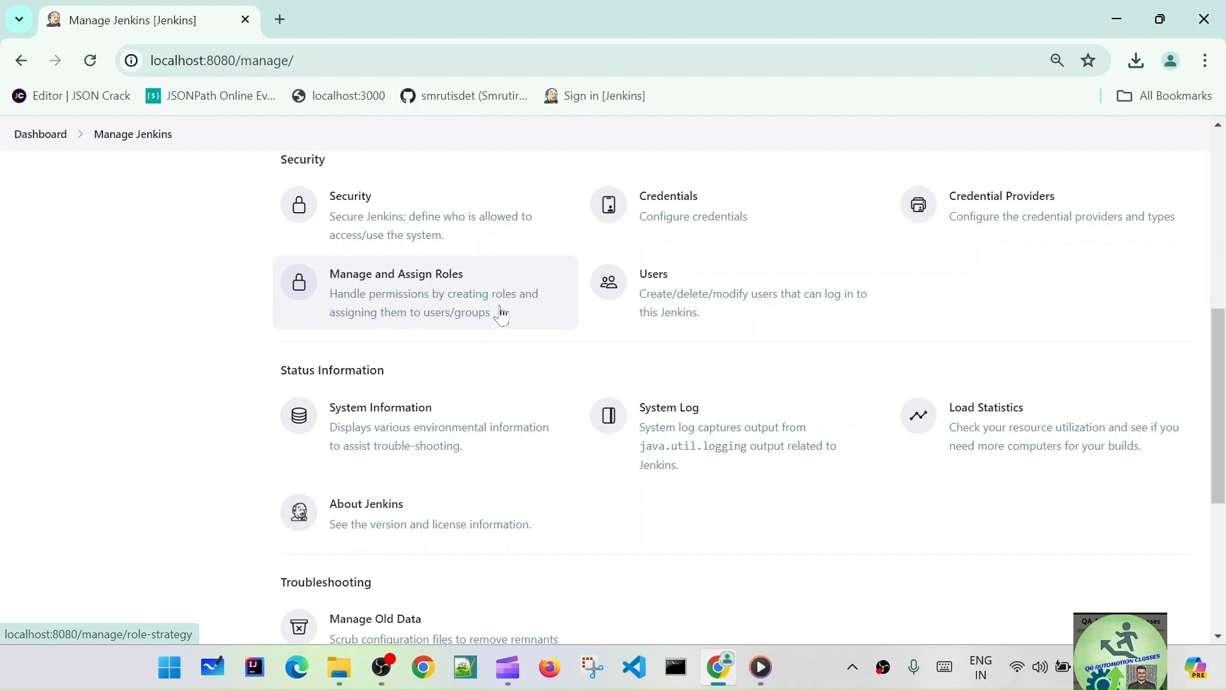
- In Manage and Assign Roles, add a new global role named dev next to admin
{"action": "left_click", "coordinate": [462, 309]}
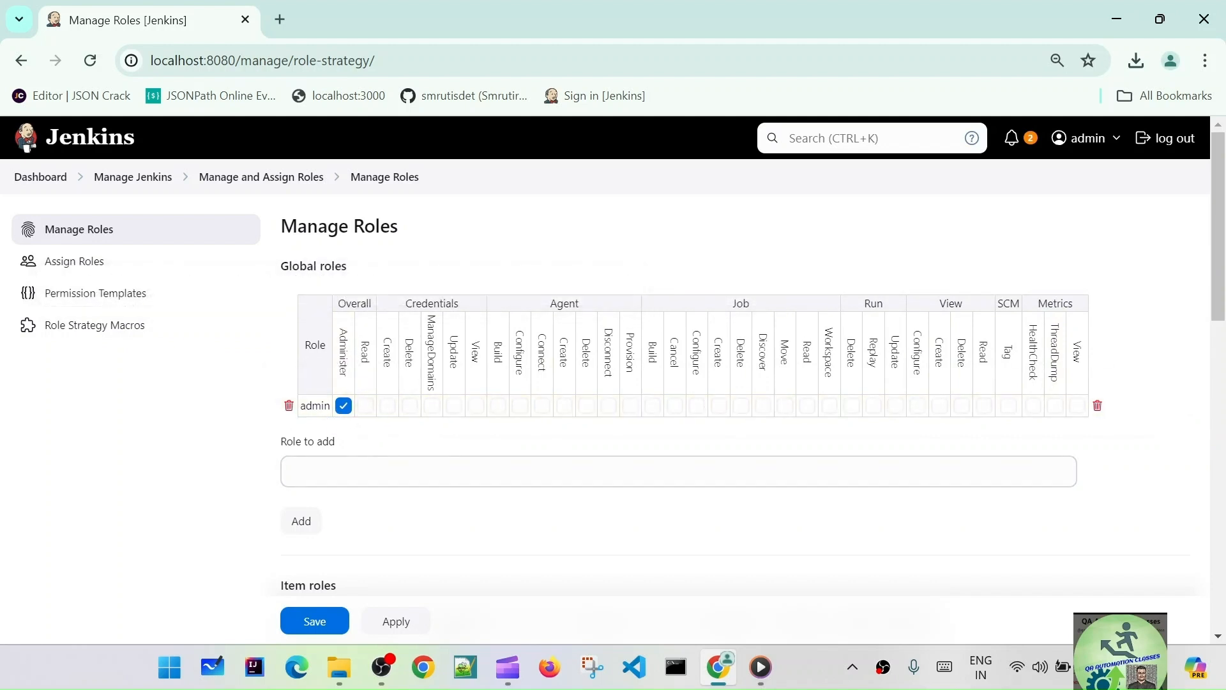
{"action": "double_click", "coordinate": [315, 406]}
{"action": "left_click", "coordinate": [344, 471]}
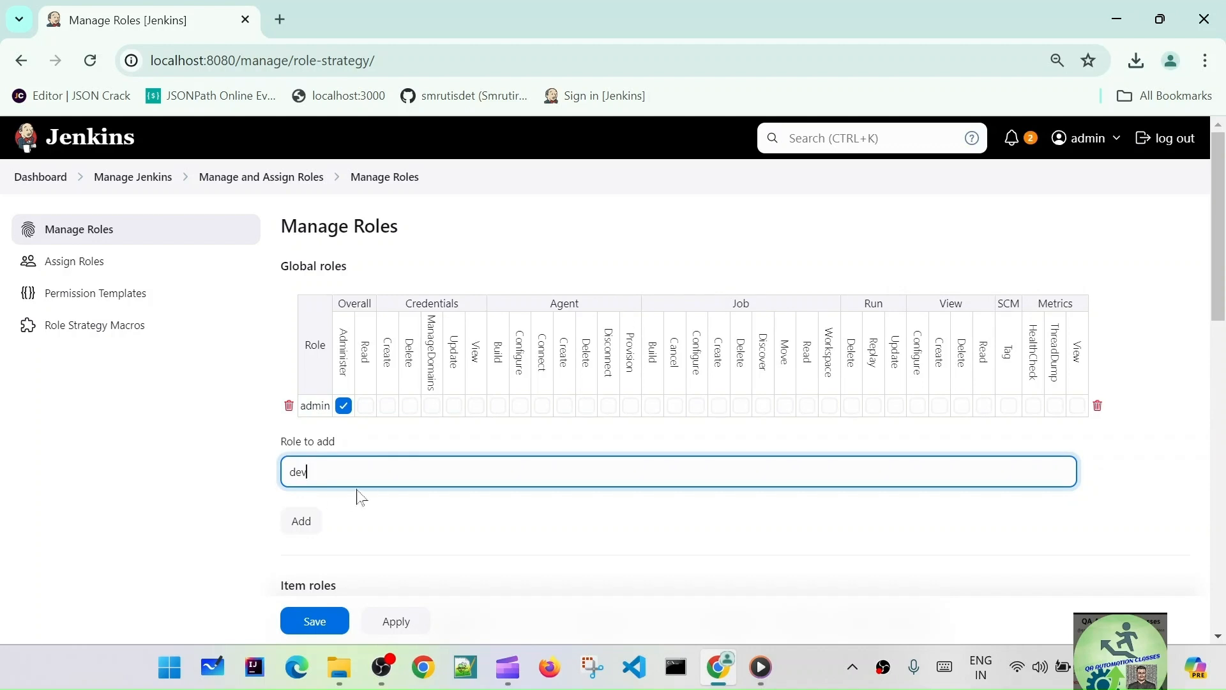
{"action": "scroll", "coordinate": [482, 505], "scroll_direction": "down", "scroll_amount": 2}
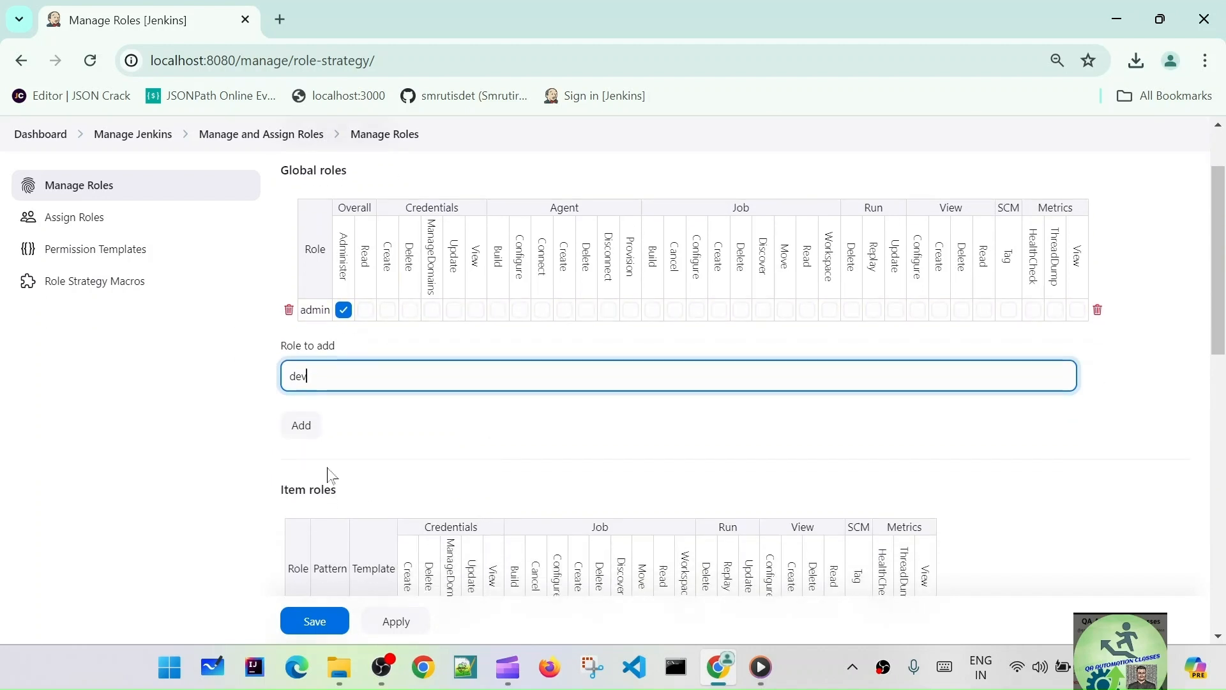
{"action": "left_click", "coordinate": [306, 426]}
- Grant the dev role only Overall/Read permission, then apply and save
{"action": "scroll", "coordinate": [530, 463], "scroll_direction": "down", "scroll_amount": 2}
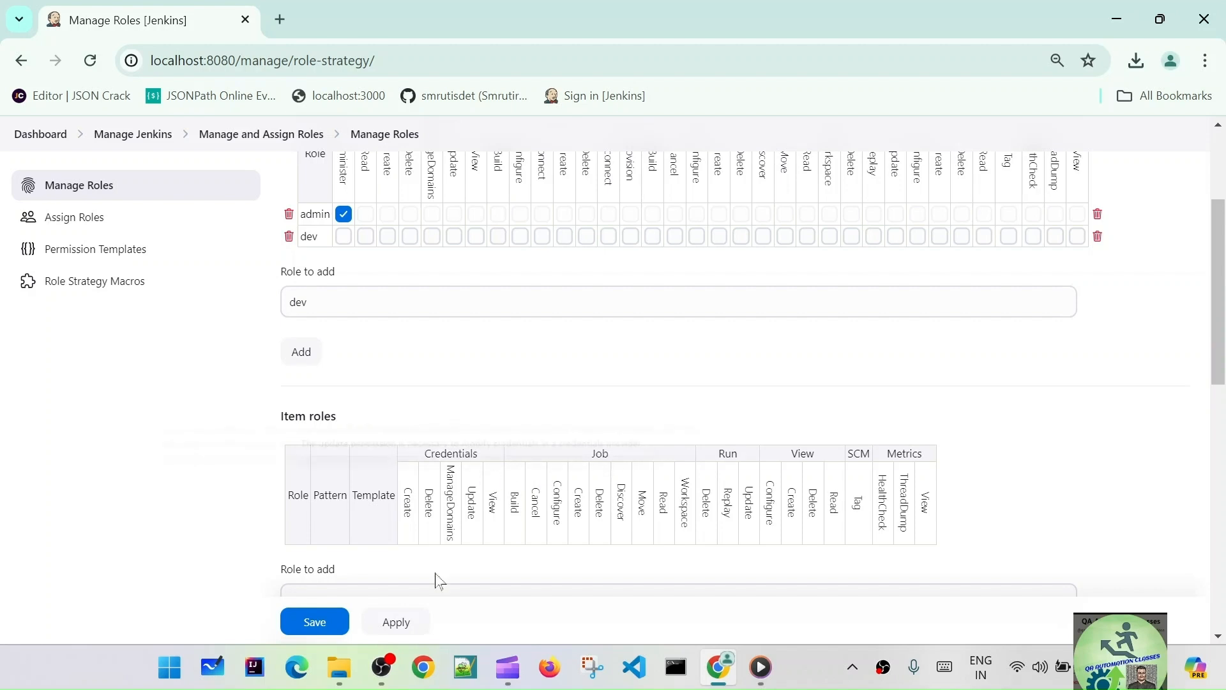
{"action": "scroll", "coordinate": [390, 428], "scroll_direction": "up", "scroll_amount": 3}
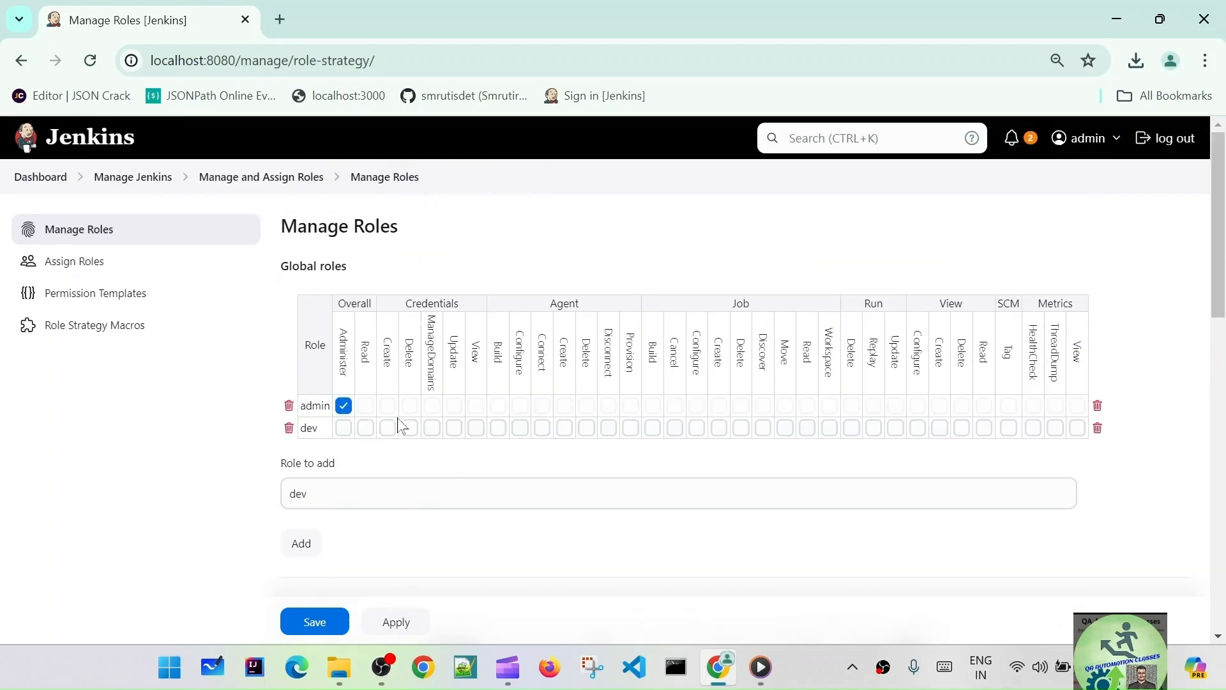
{"action": "left_click", "coordinate": [366, 428]}
{"action": "scroll", "coordinate": [514, 523], "scroll_direction": "down", "scroll_amount": 8}
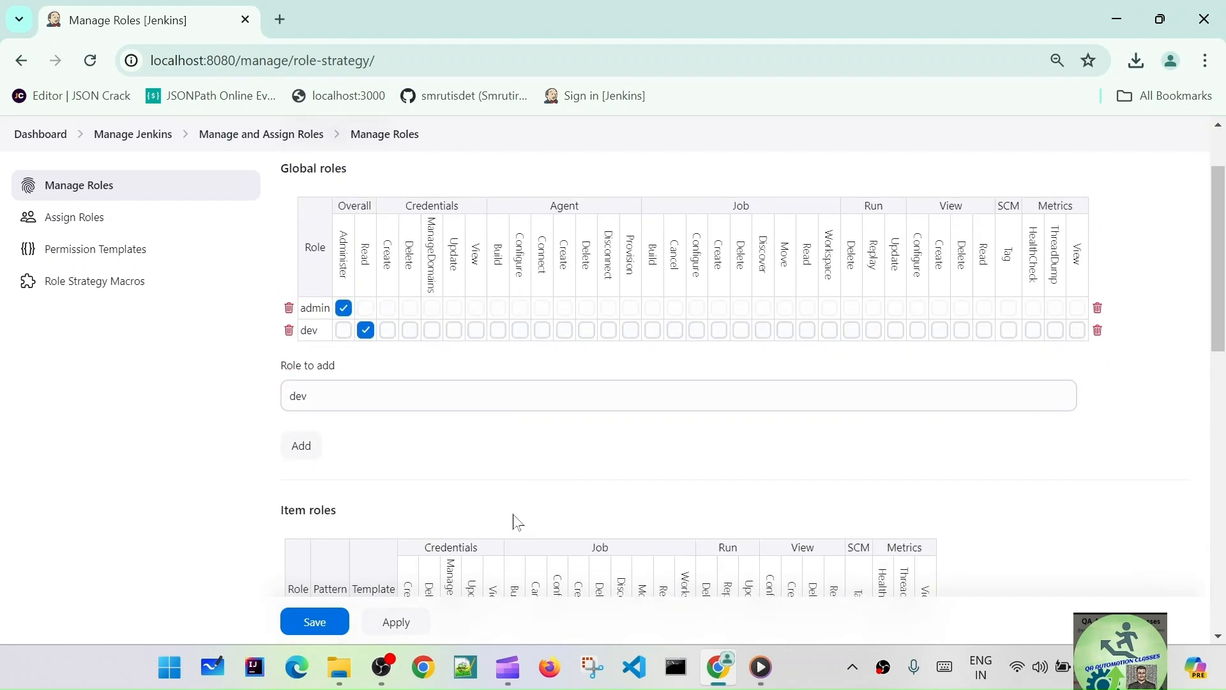
{"action": "scroll", "coordinate": [514, 522], "scroll_direction": "down", "scroll_amount": 5}
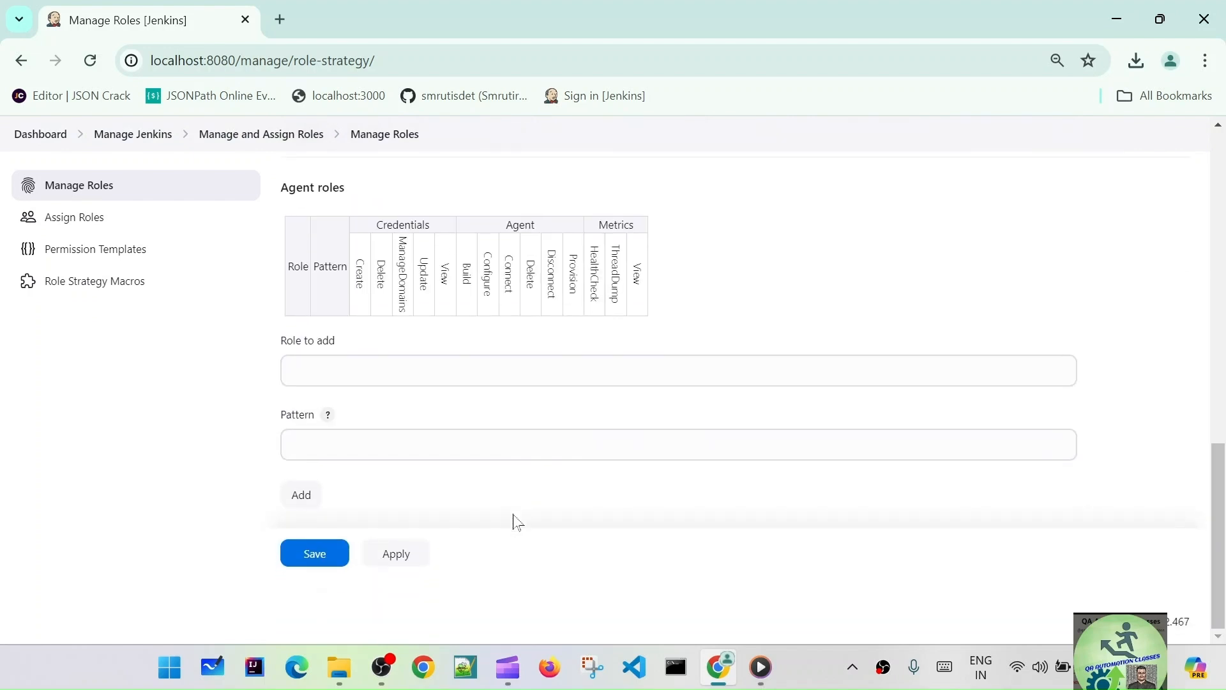
{"action": "left_click", "coordinate": [397, 556]}
{"action": "left_click", "coordinate": [327, 553]}
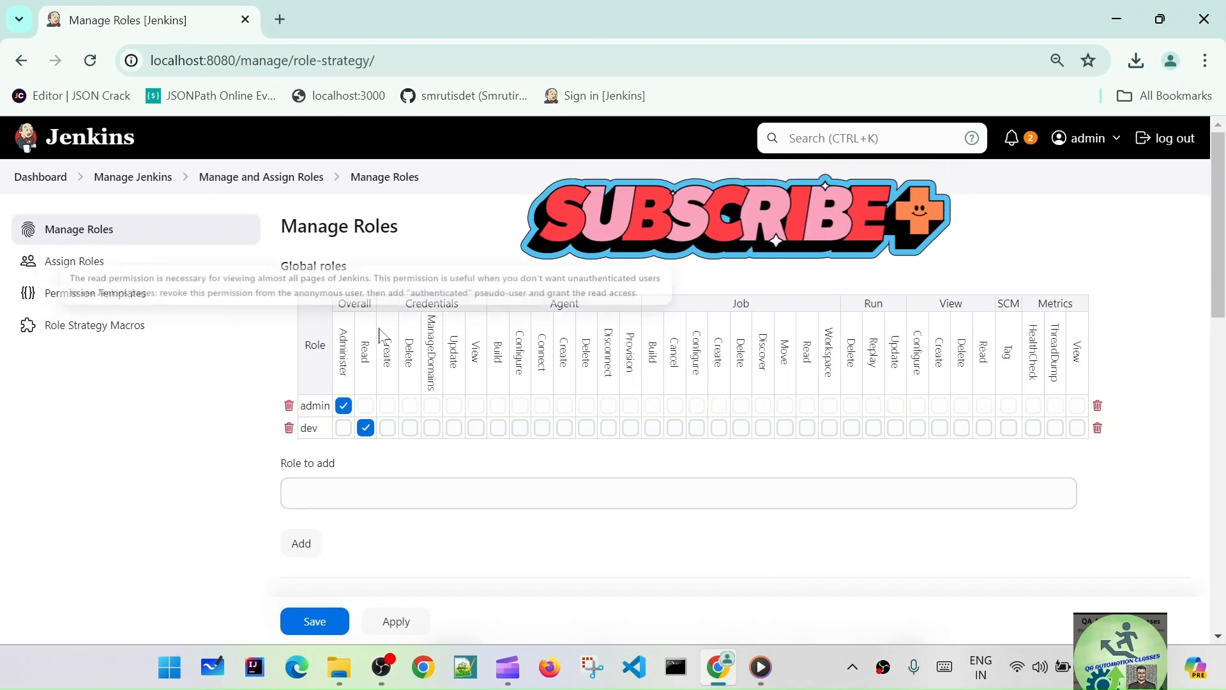
{"action": "left_click", "coordinate": [366, 493]}
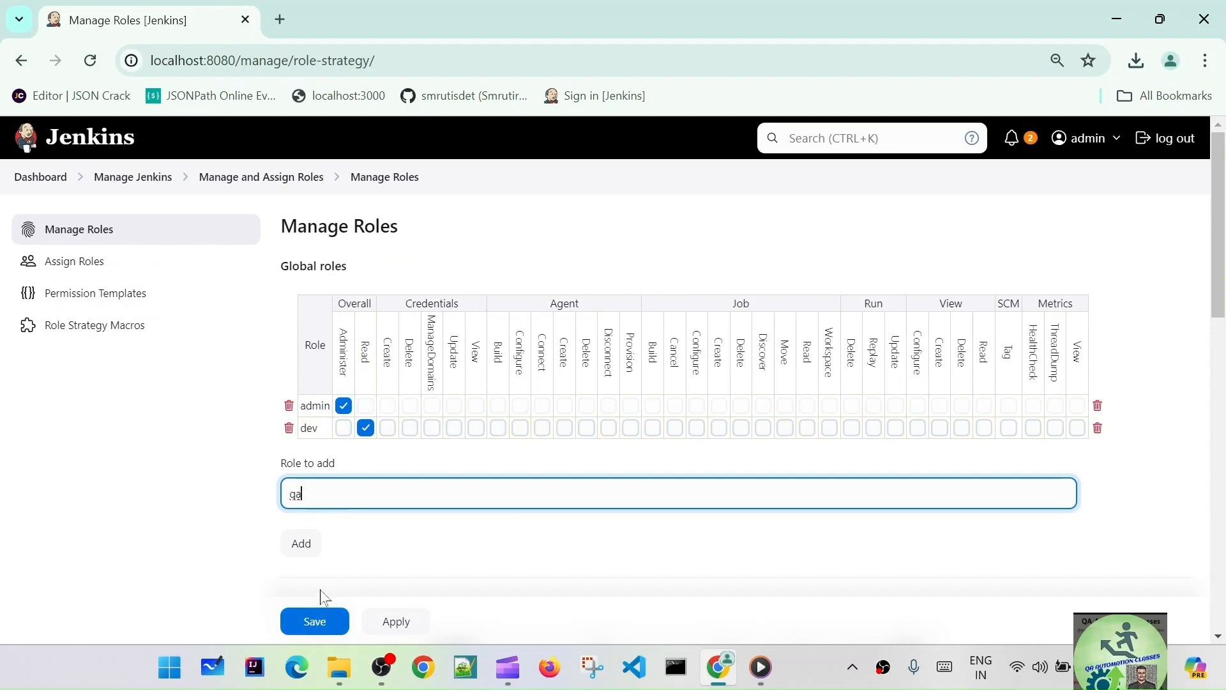
{"action": "left_click", "coordinate": [301, 541]}
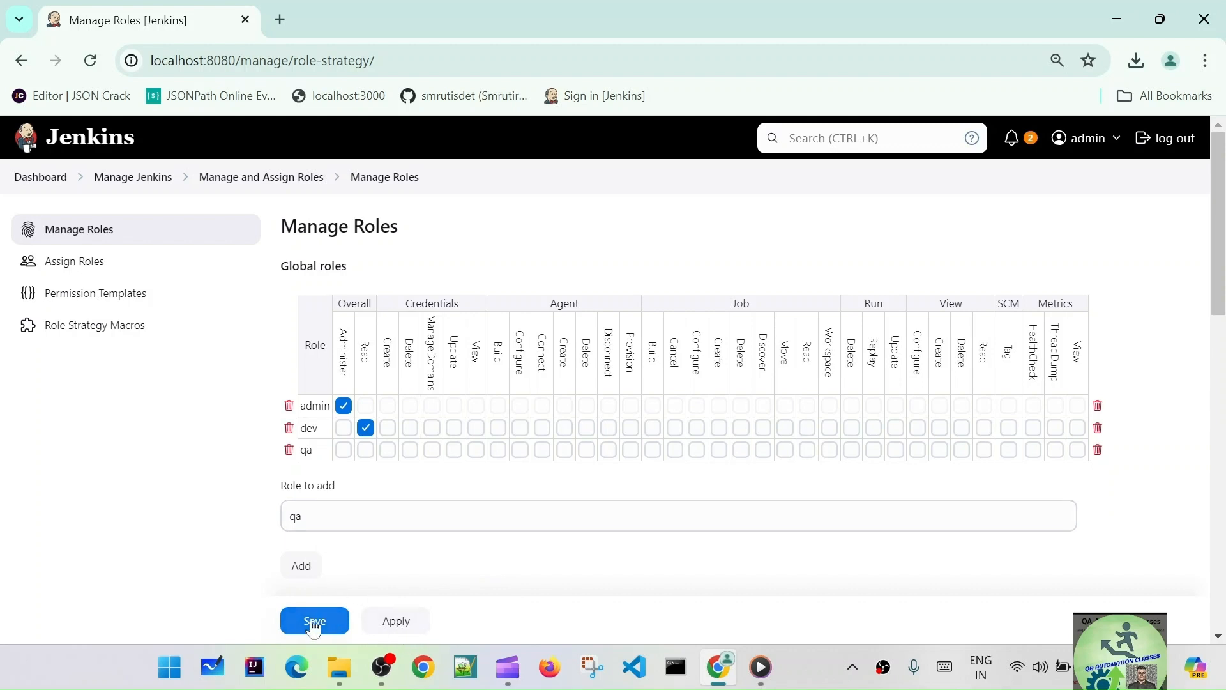
{"action": "left_click", "coordinate": [274, 180]}
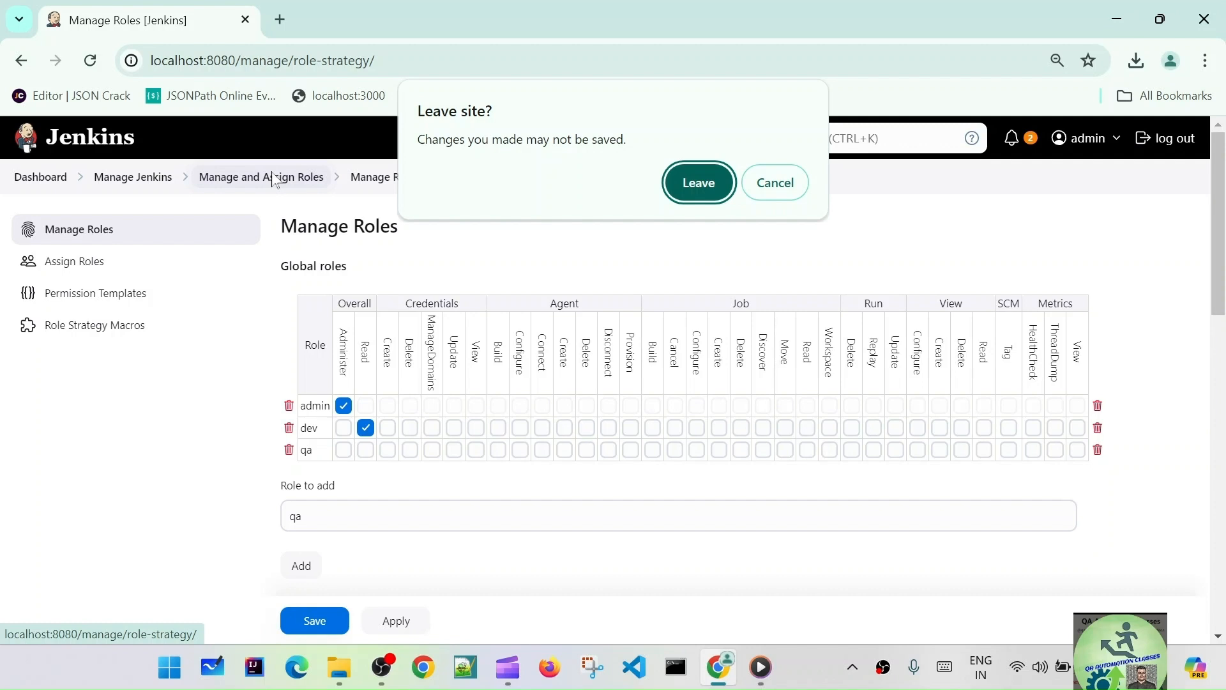
{"action": "left_click", "coordinate": [775, 182]}
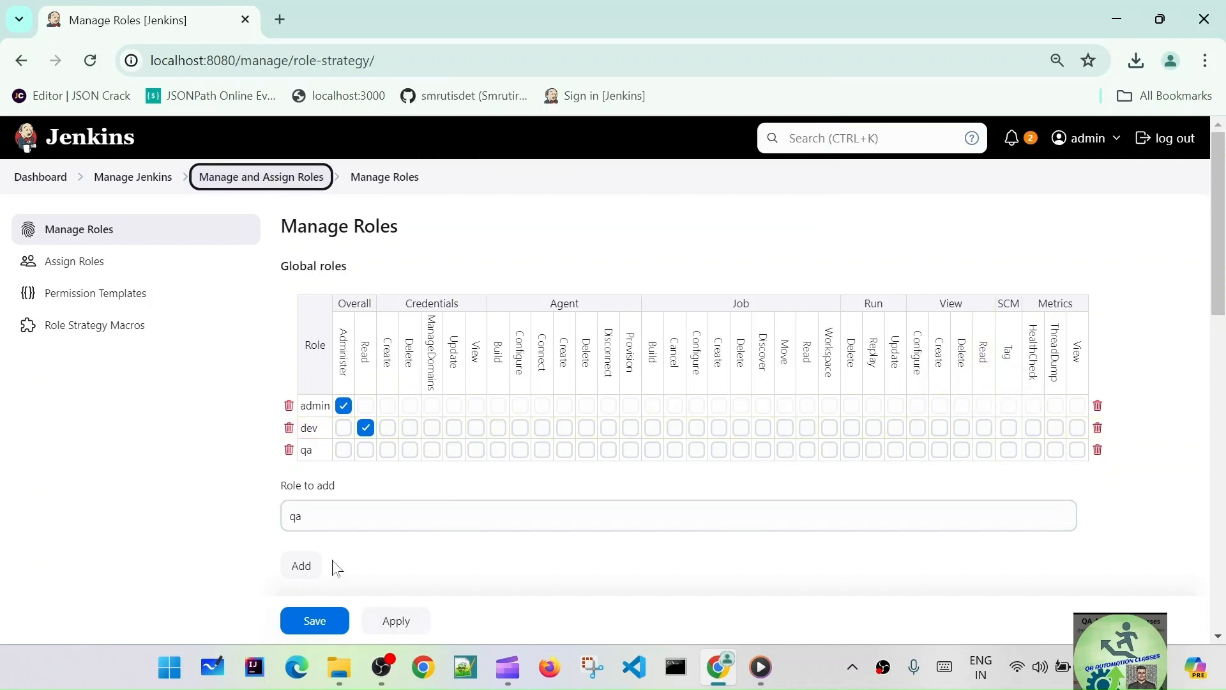
{"action": "left_click", "coordinate": [293, 187]}
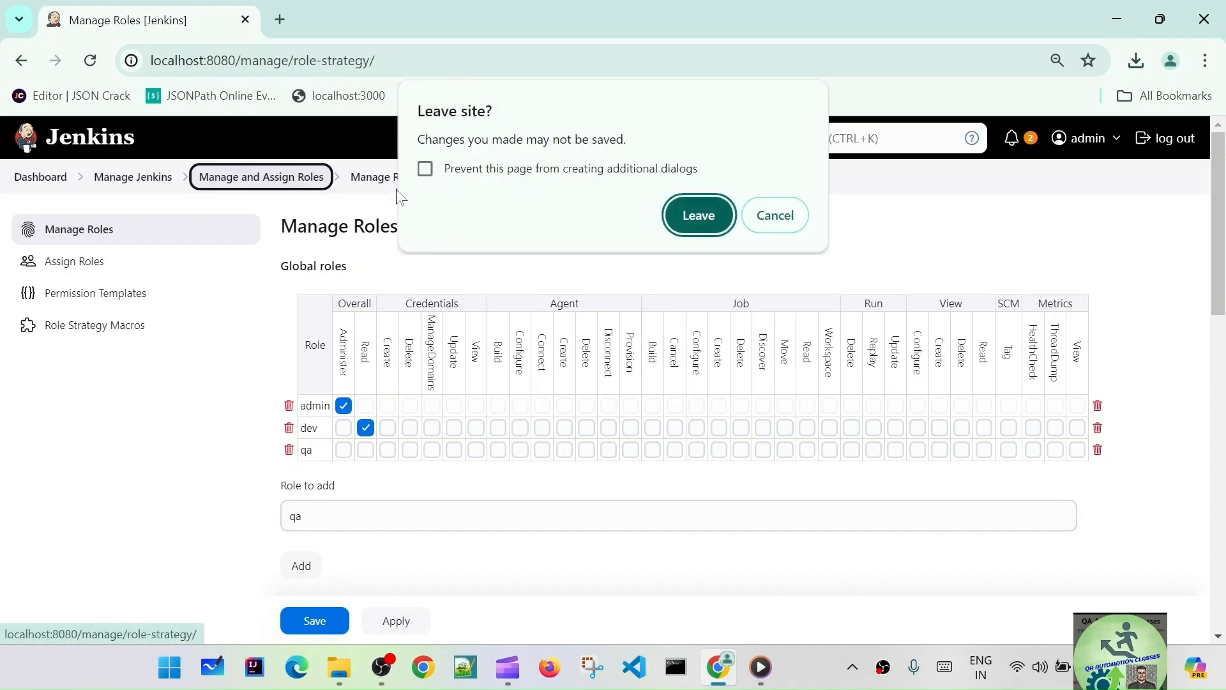
{"action": "left_click", "coordinate": [719, 229]}
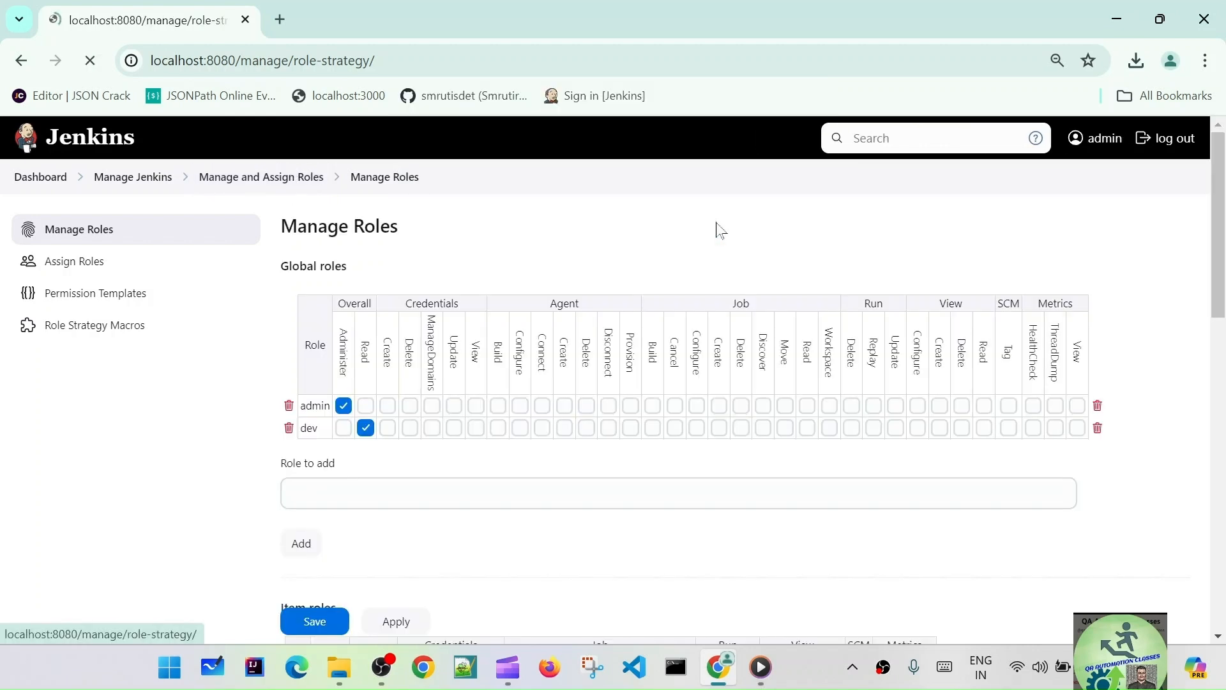
{"action": "left_click", "coordinate": [96, 264]}
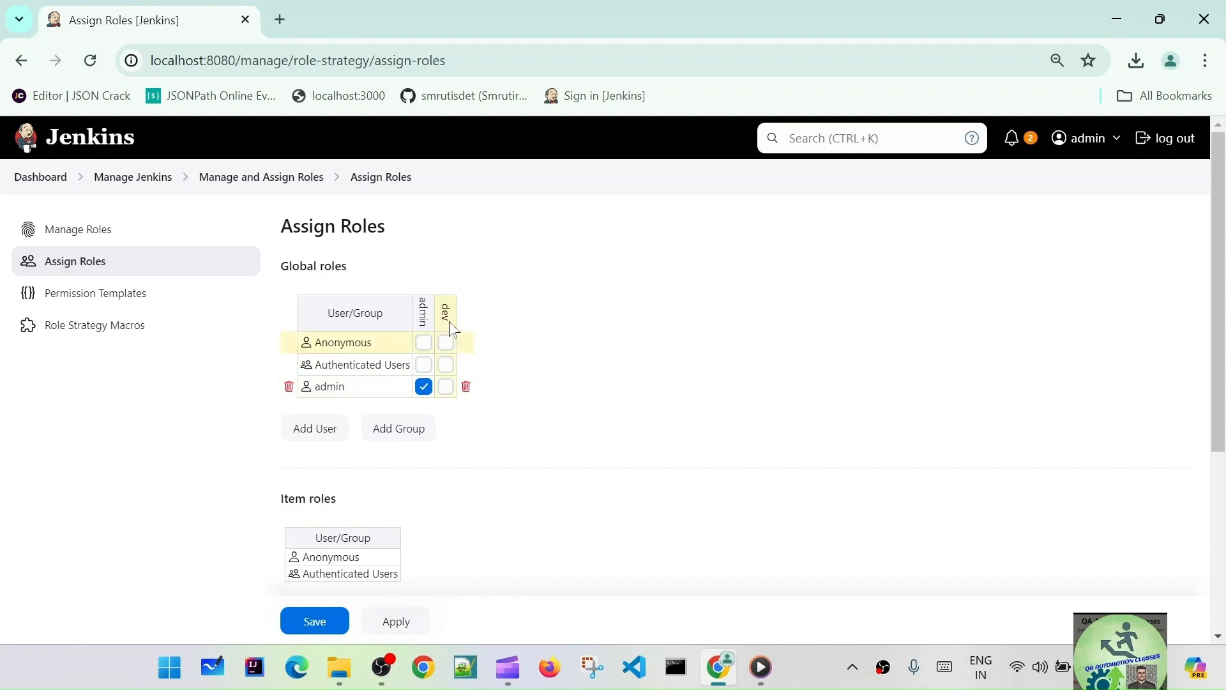
- Scroll the Assign Roles page to review the Global roles section, where only admin holds a role
{"action": "scroll", "coordinate": [518, 430], "scroll_direction": "down", "scroll_amount": 3}
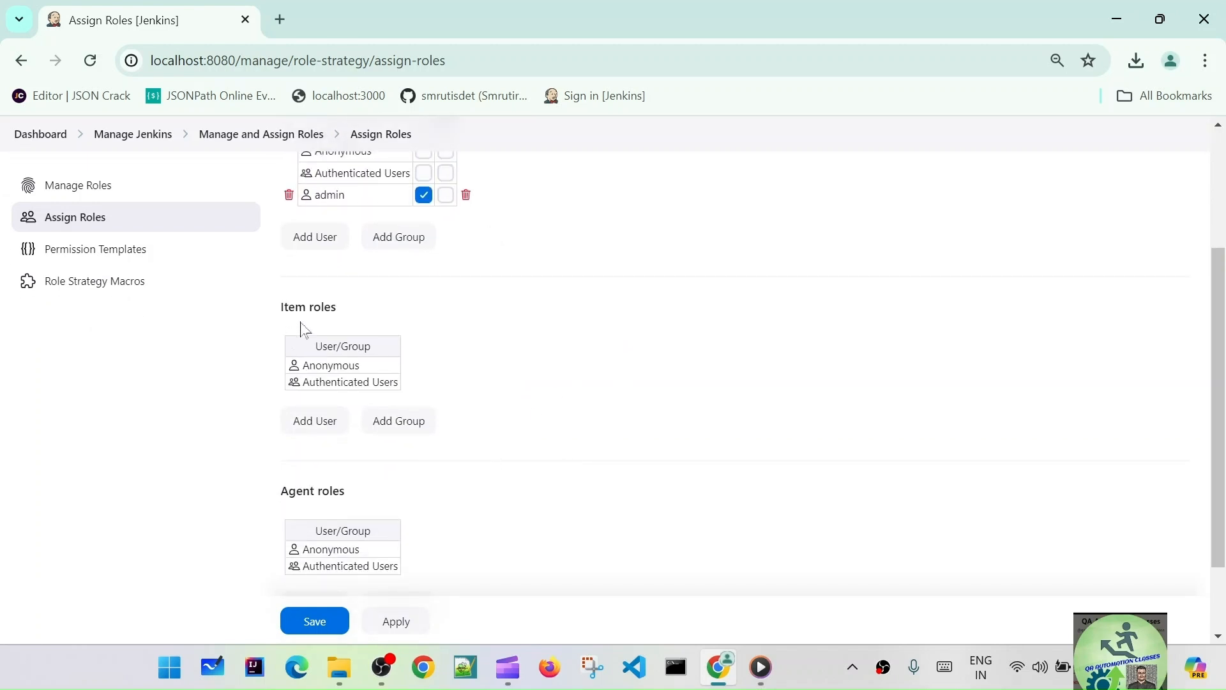
{"action": "scroll", "coordinate": [441, 436], "scroll_direction": "down", "scroll_amount": 2}
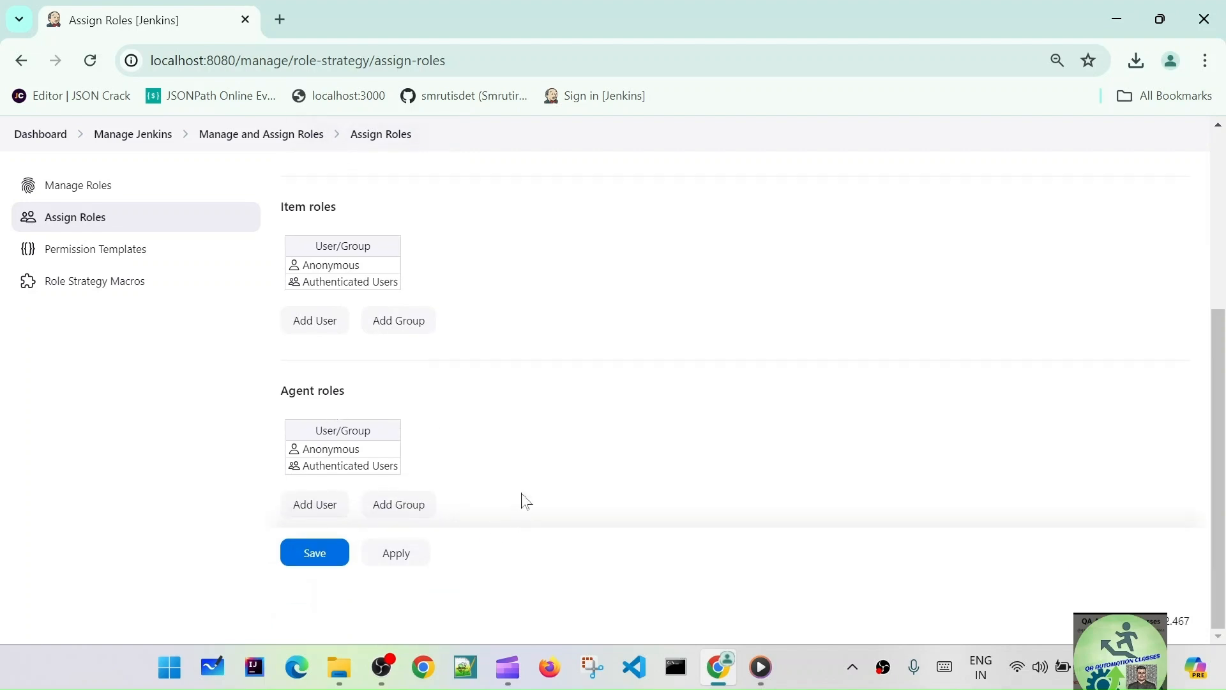
{"action": "scroll", "coordinate": [522, 491], "scroll_direction": "up", "scroll_amount": 5}
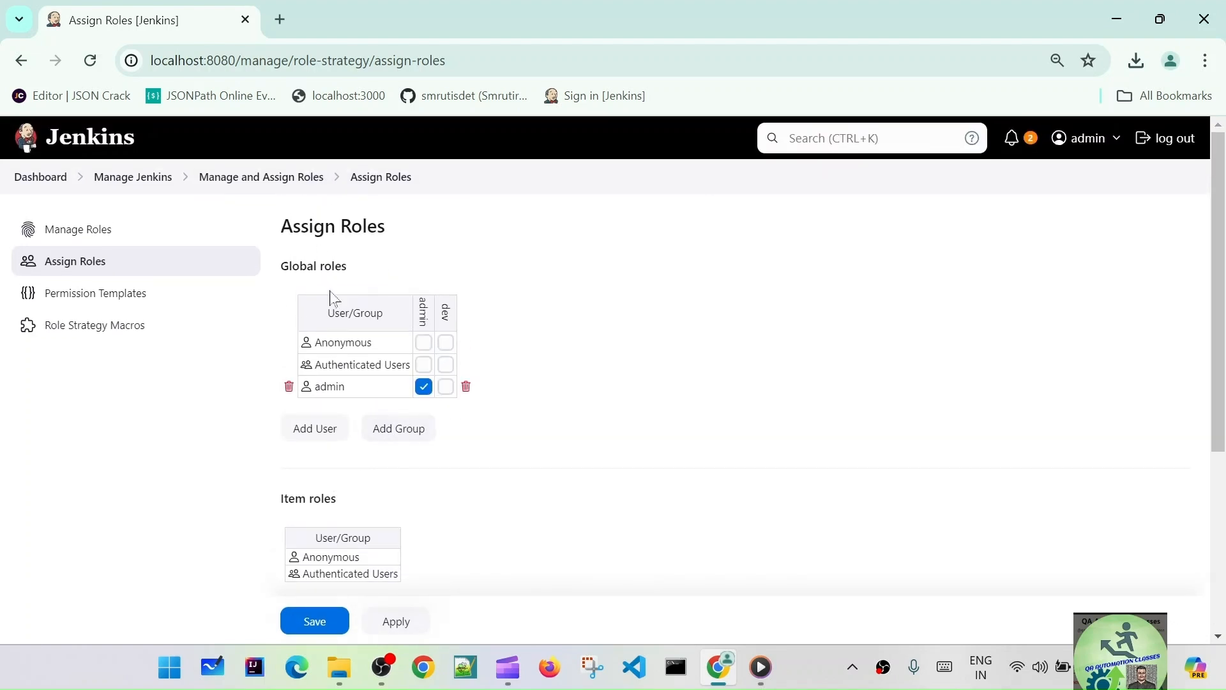
{"action": "triple_click", "coordinate": [279, 269]}
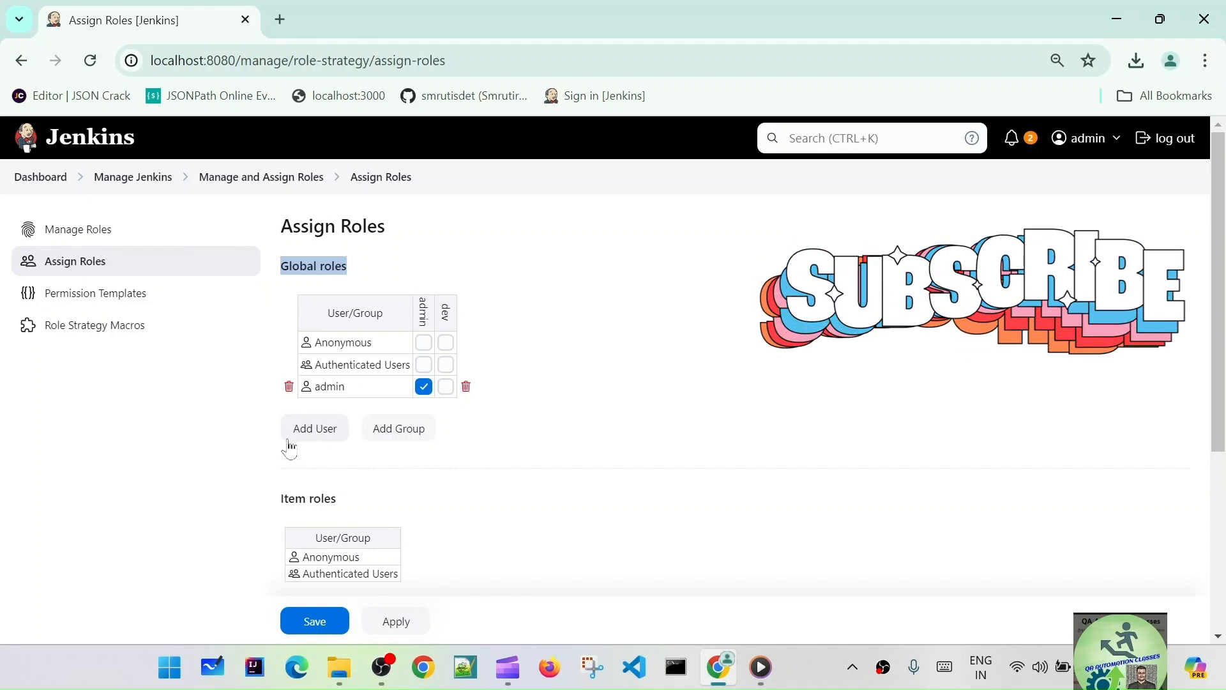
- Add users test1 and test2 to the global role assignments
{"action": "left_click", "coordinate": [319, 433]}
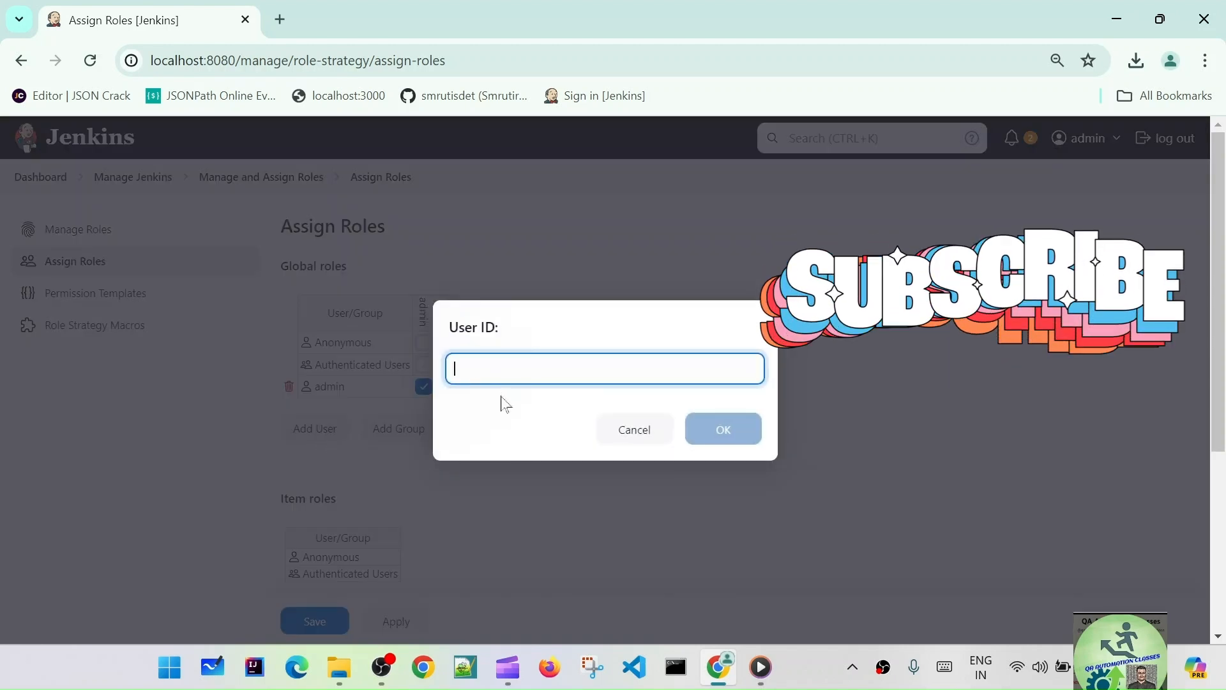
{"action": "type", "text": "test1"}
{"action": "left_click", "coordinate": [723, 430]}
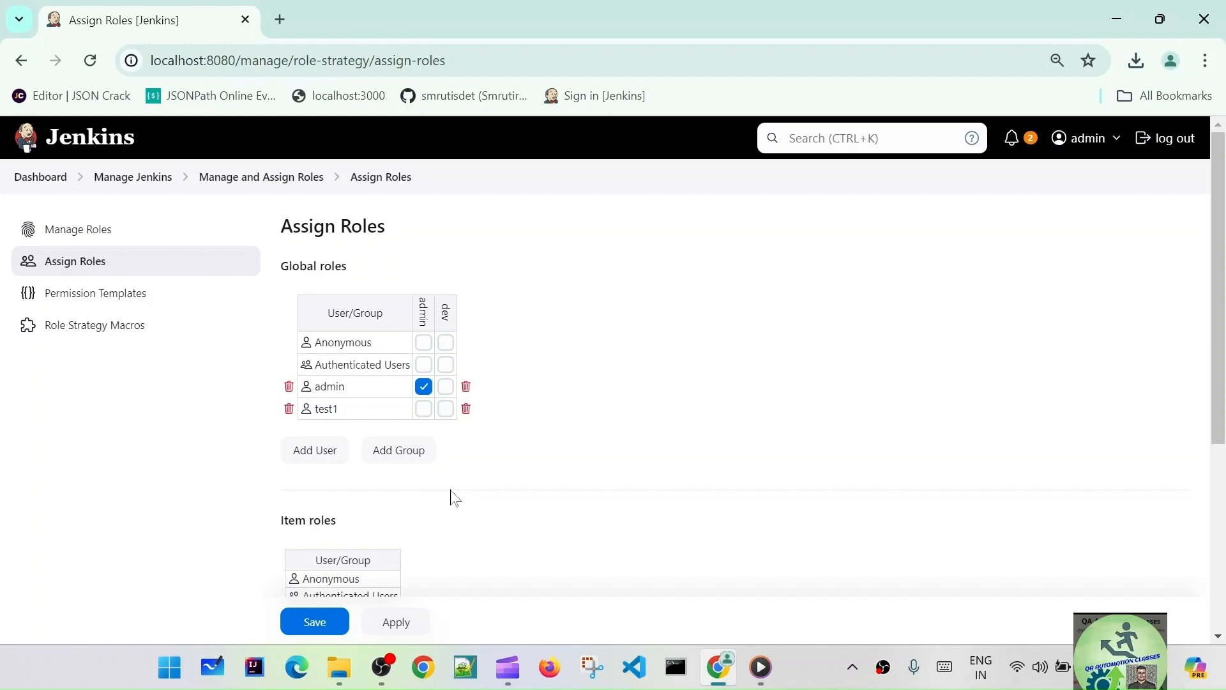
{"action": "left_click", "coordinate": [330, 450]}
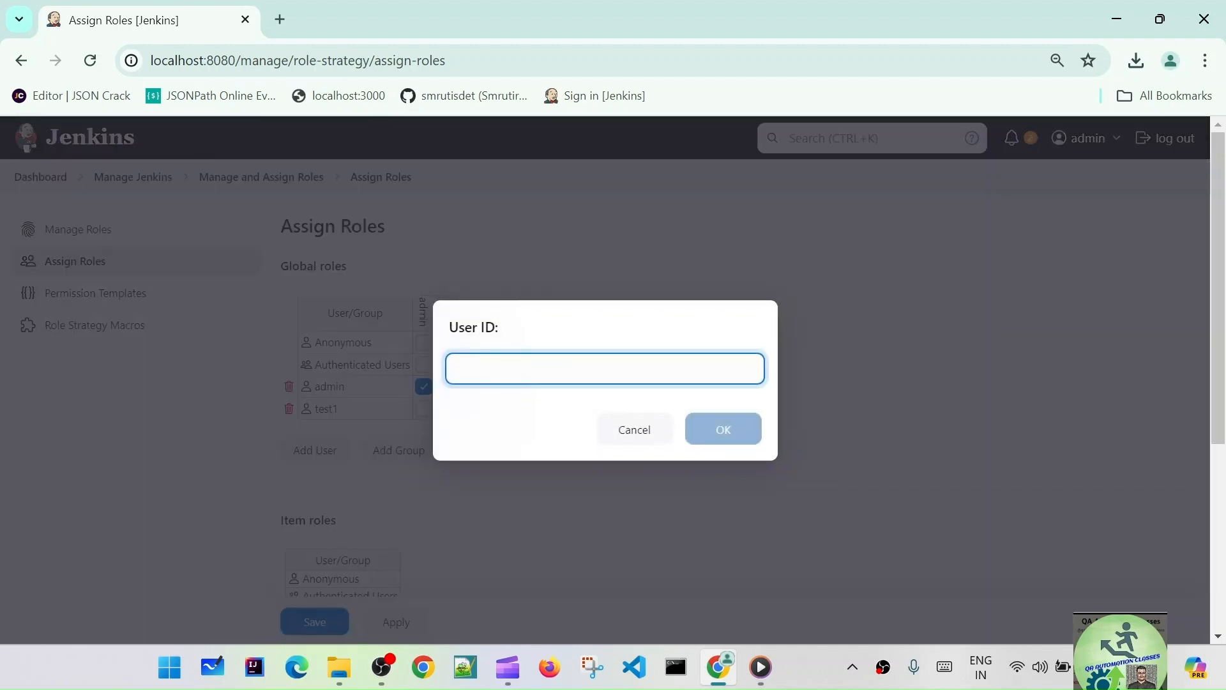
{"action": "type", "text": "test2"}
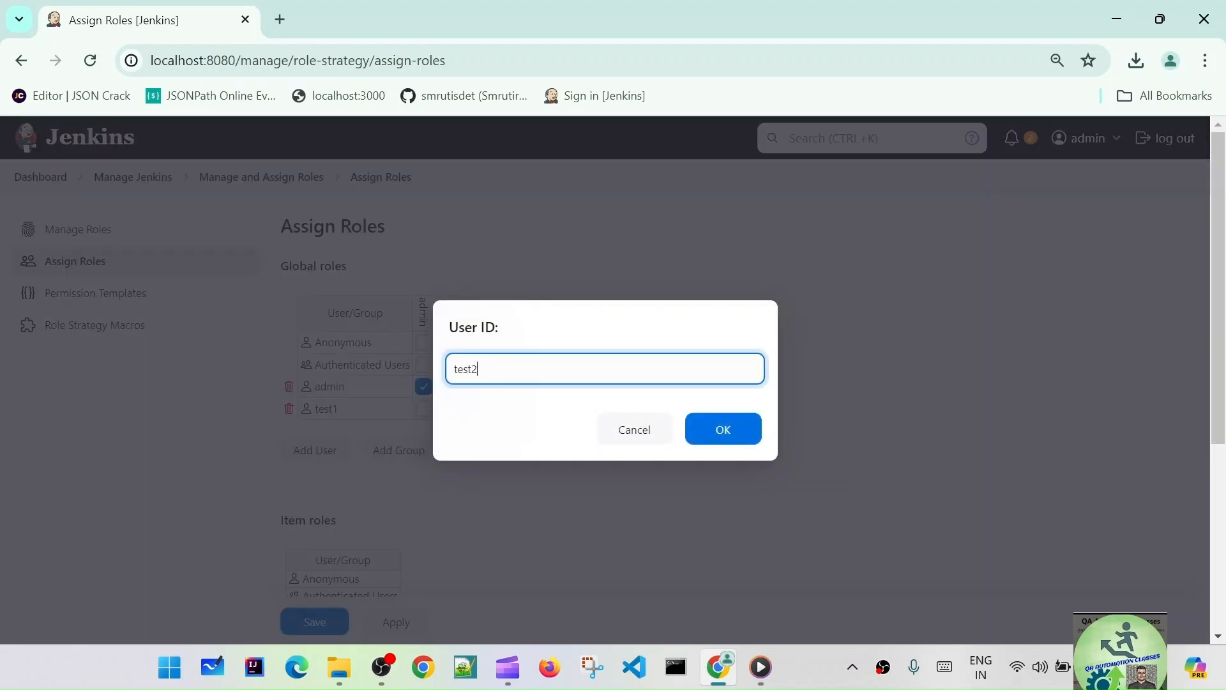
{"action": "left_click", "coordinate": [733, 432]}
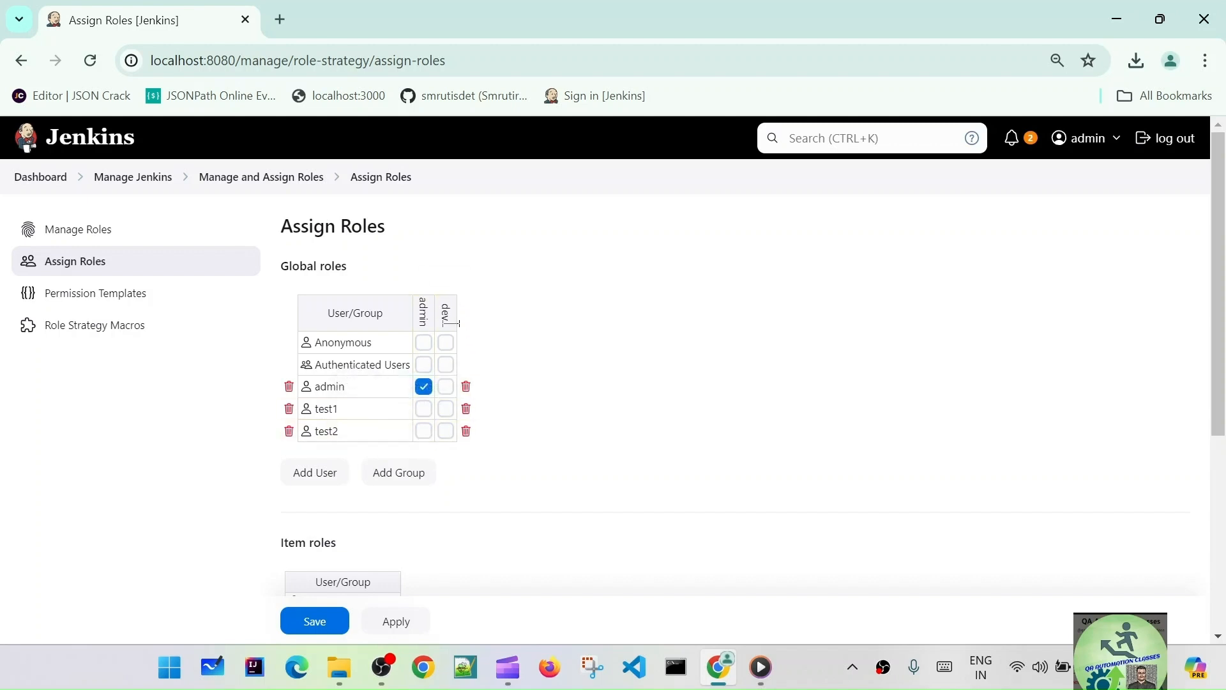
- Tick the dev role for test1 and test2 and save
{"action": "left_click", "coordinate": [446, 409]}
{"action": "left_click", "coordinate": [446, 431]}
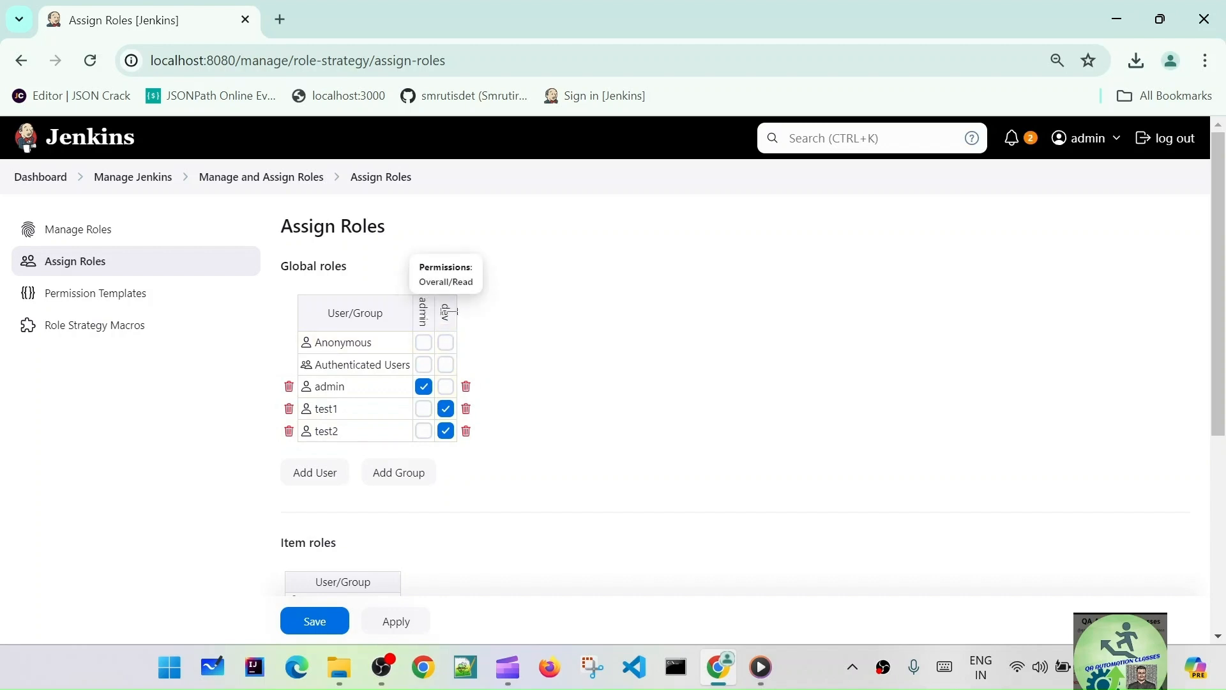
{"action": "left_click", "coordinate": [396, 620]}
- Save the role assignments, log out of admin, and sign in as test1
{"action": "left_click", "coordinate": [291, 625]}
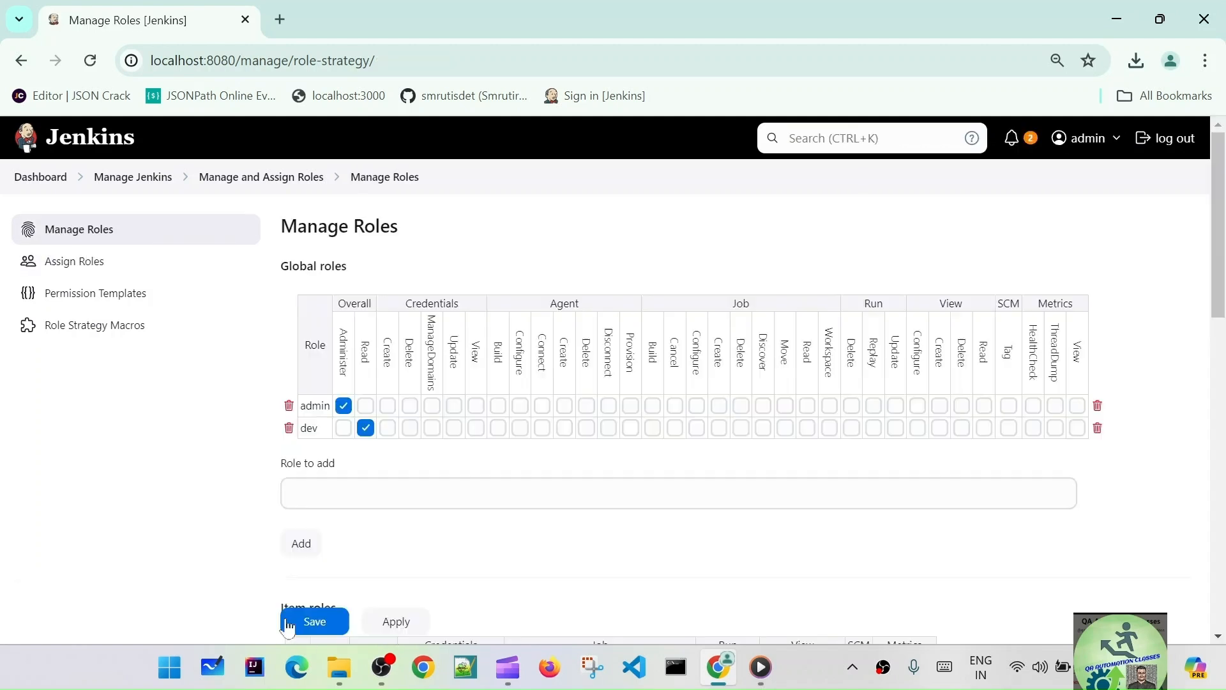
{"action": "left_click", "coordinate": [1177, 140]}
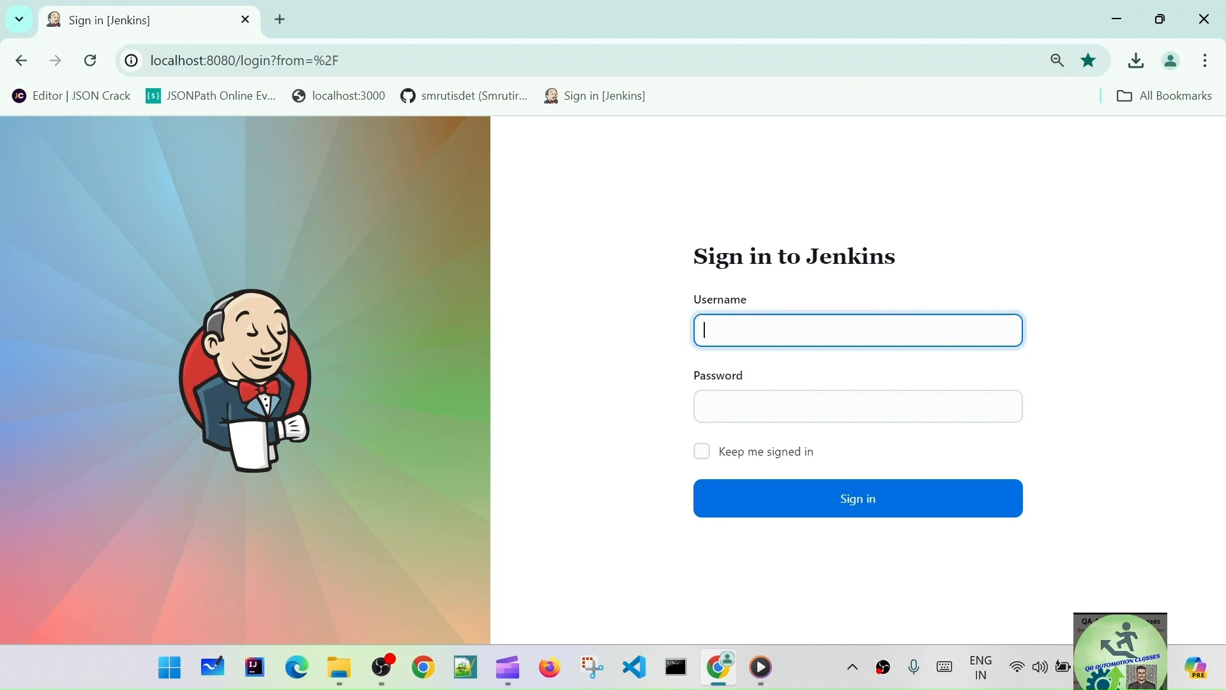
{"action": "type", "text": "test1"}
{"action": "key", "text": "Tab"}
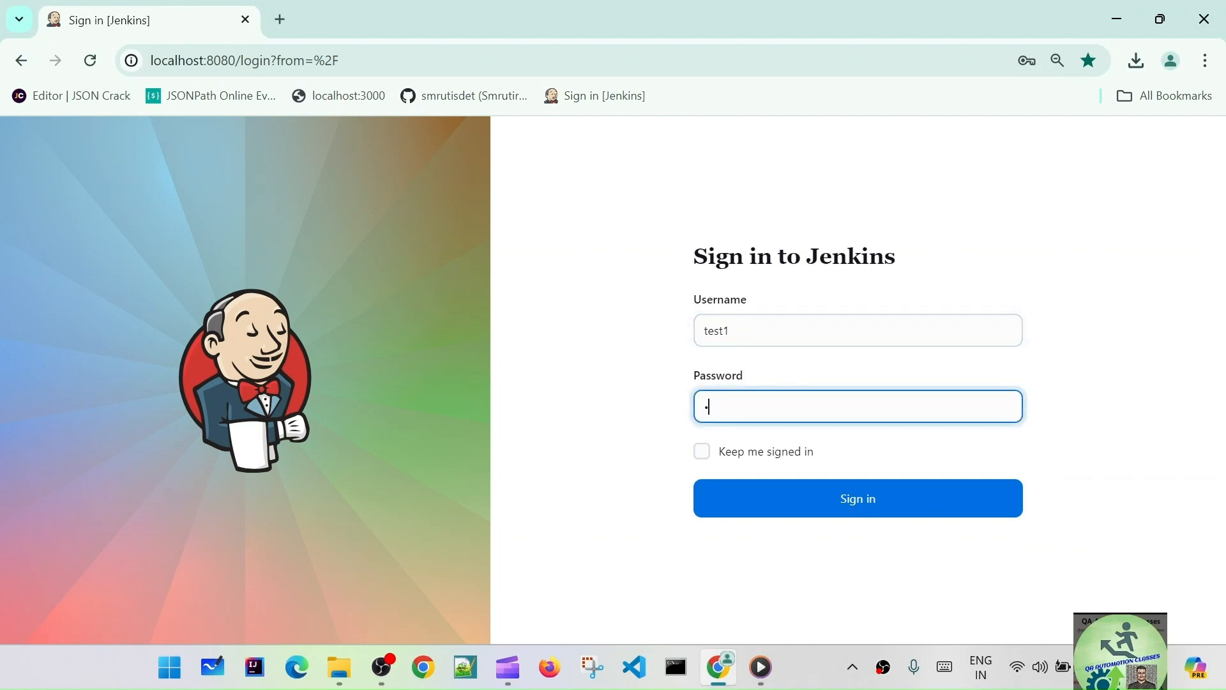
{"action": "left_click", "coordinate": [775, 499]}
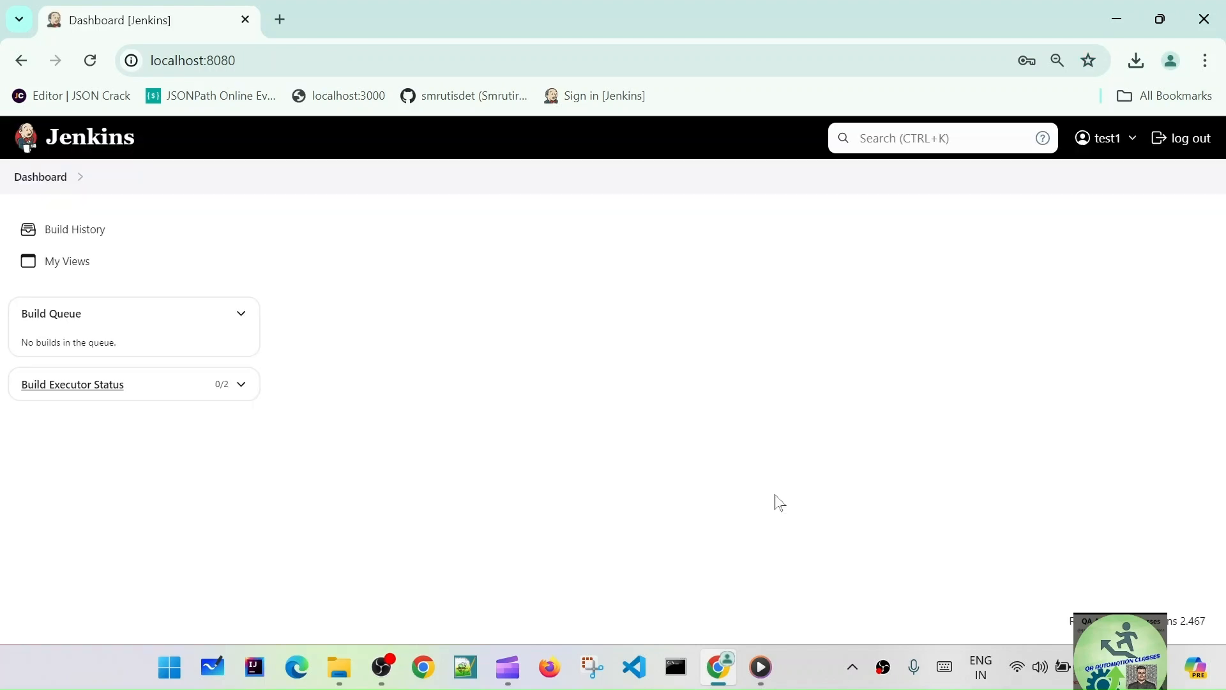
{"action": "left_click", "coordinate": [774, 345]}
- As test1, browse the Dashboard, Build History, My Views and Nodes pages
{"action": "left_click", "coordinate": [73, 232]}
{"action": "left_click", "coordinate": [73, 263]}
{"action": "left_click", "coordinate": [90, 229]}
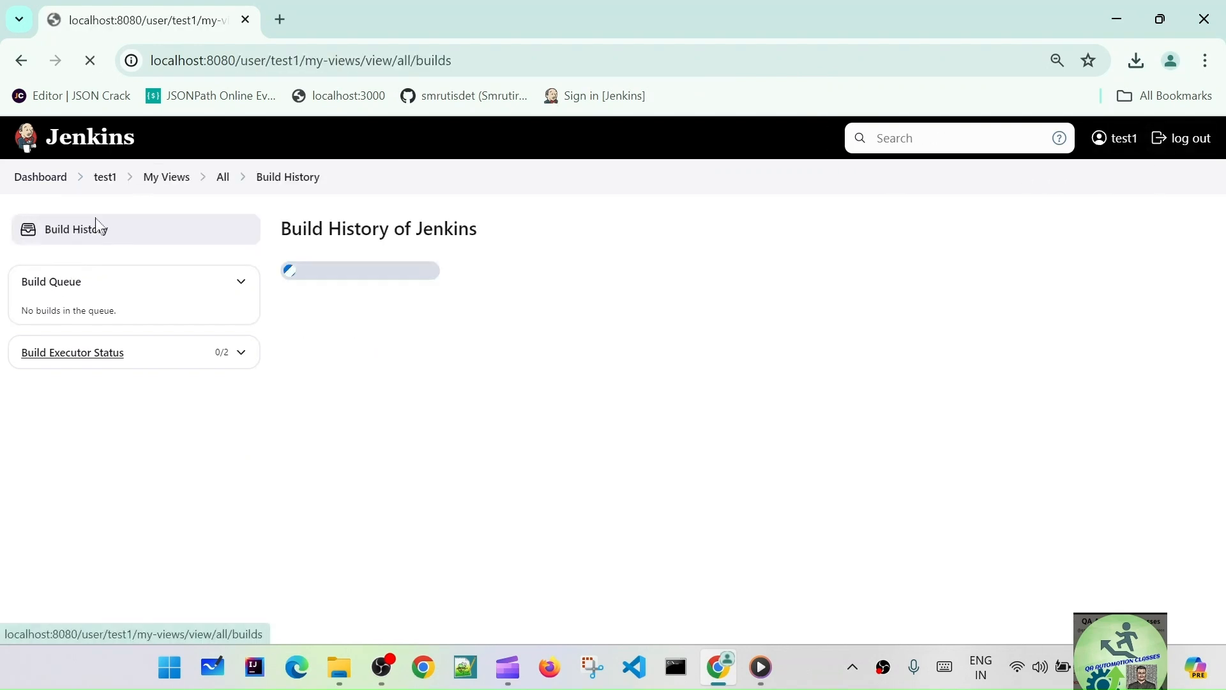
{"action": "left_click", "coordinate": [159, 184]}
{"action": "left_click", "coordinate": [106, 179]}
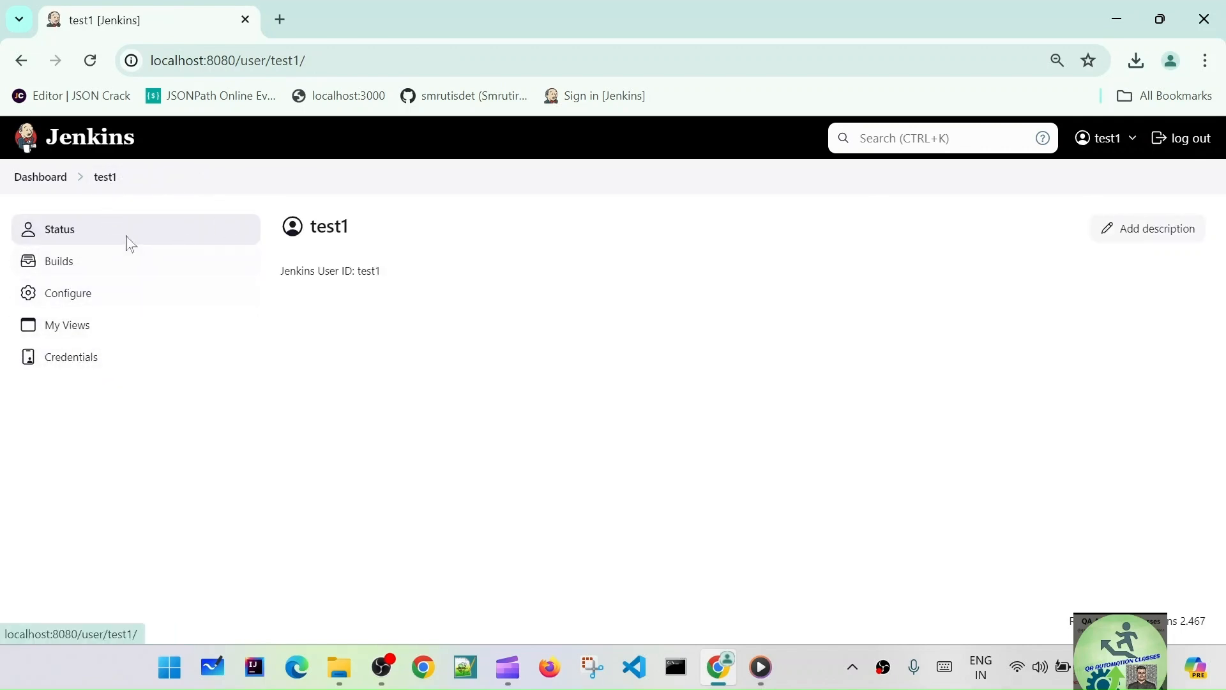
{"action": "left_click", "coordinate": [48, 180]}
{"action": "left_click", "coordinate": [41, 177]}
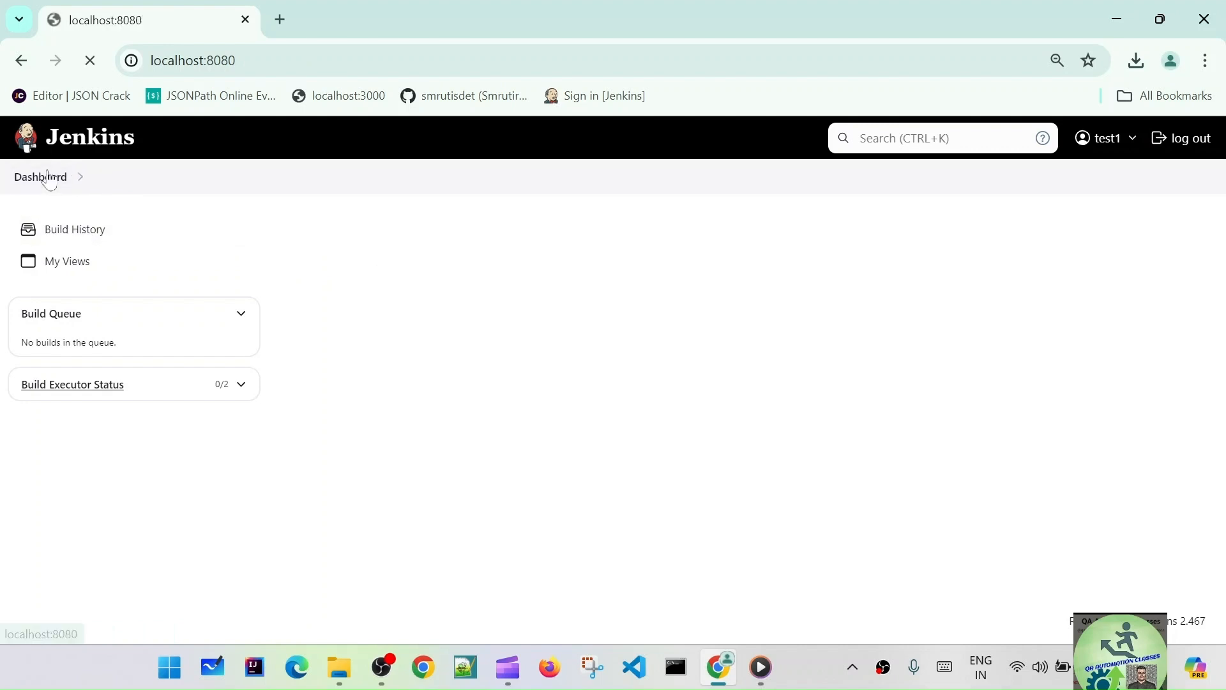
{"action": "left_click", "coordinate": [95, 234]}
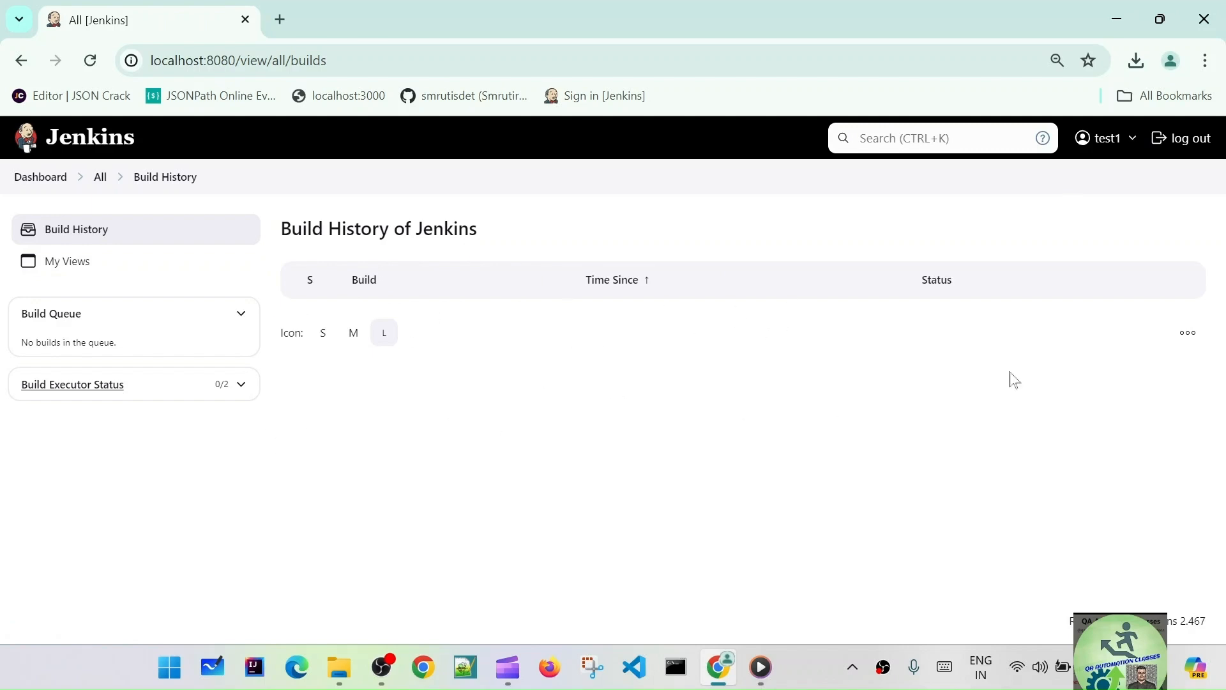
{"action": "left_click", "coordinate": [55, 263]}
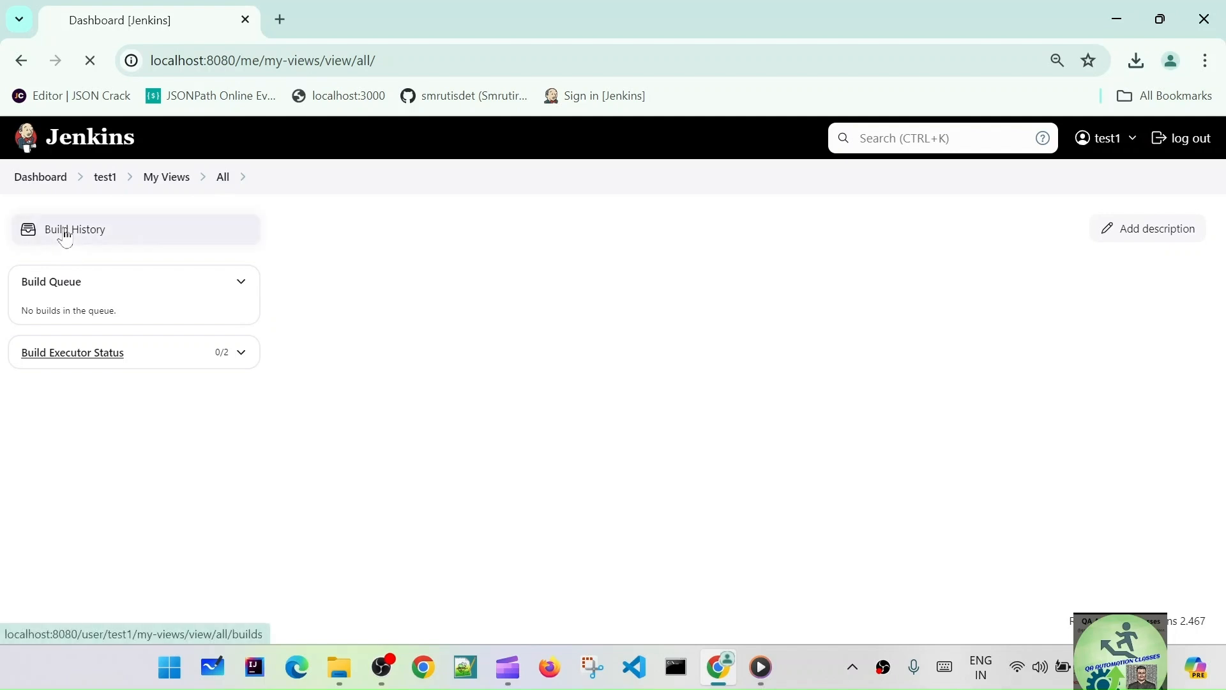
{"action": "left_click", "coordinate": [66, 237]}
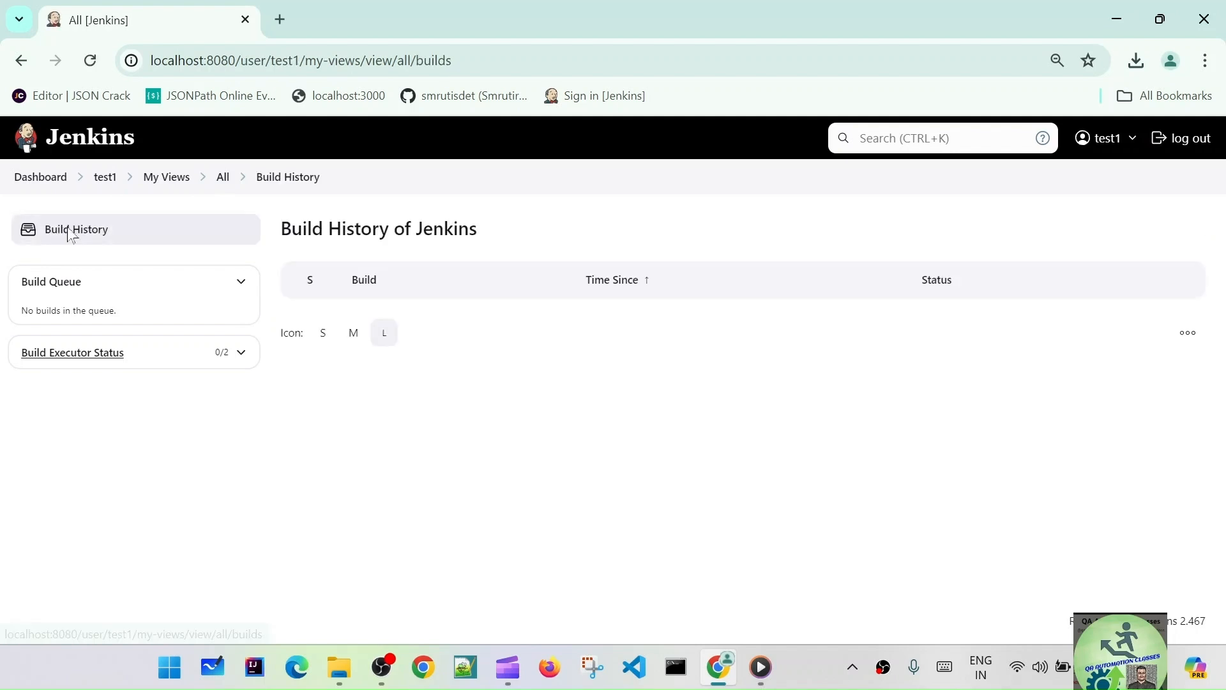
{"action": "left_click", "coordinate": [66, 355]}
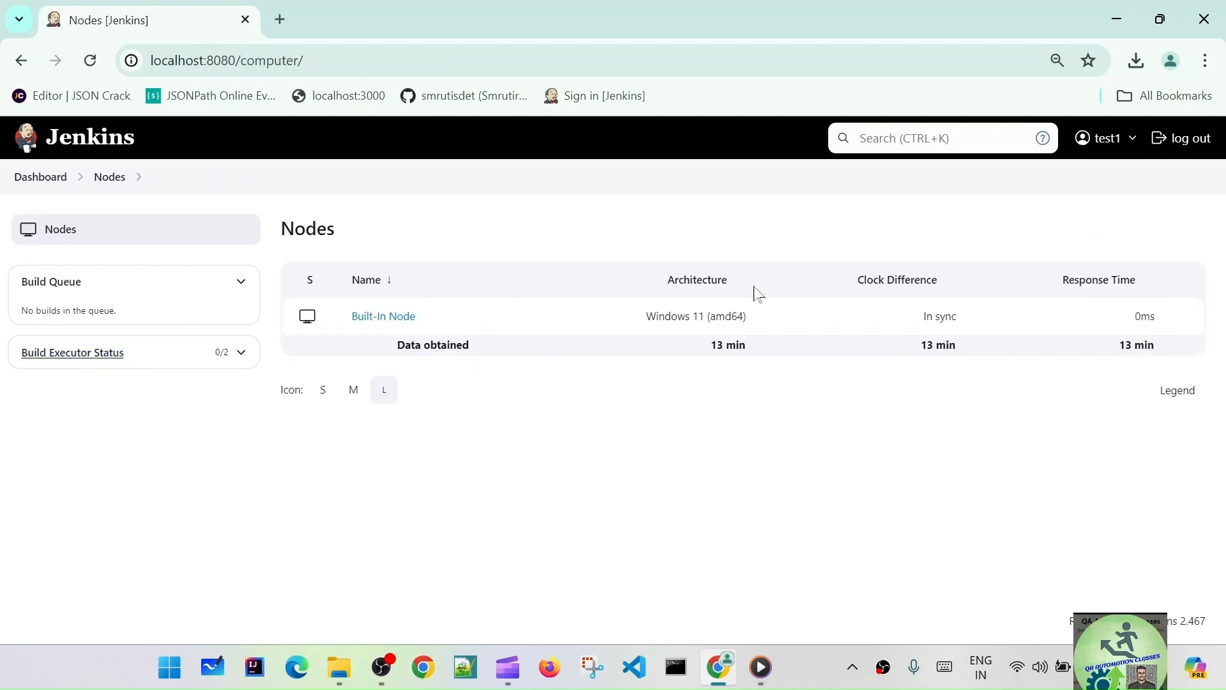
- Check test1's profile, builds, Configure and My Views pages, then log out
{"action": "left_click", "coordinate": [1104, 142]}
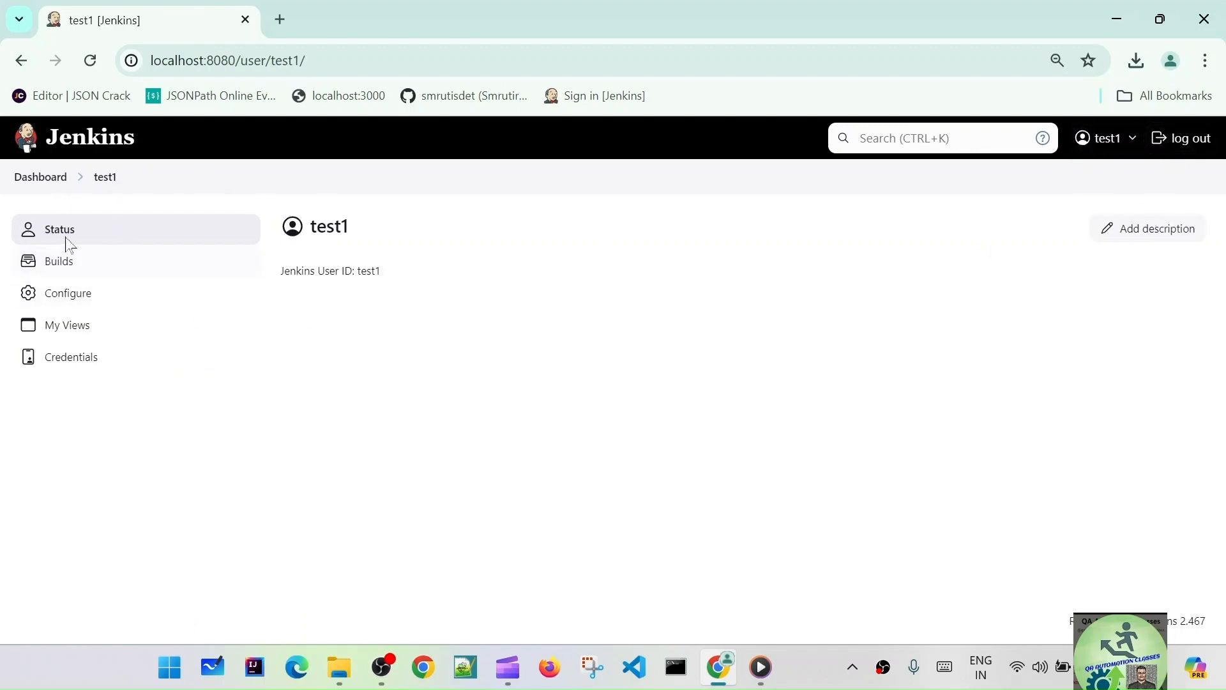
{"action": "left_click", "coordinate": [66, 271]}
{"action": "left_click", "coordinate": [111, 305]}
{"action": "scroll", "coordinate": [111, 306], "scroll_direction": "down", "scroll_amount": 5}
{"action": "scroll", "coordinate": [514, 344], "scroll_direction": "down", "scroll_amount": 10}
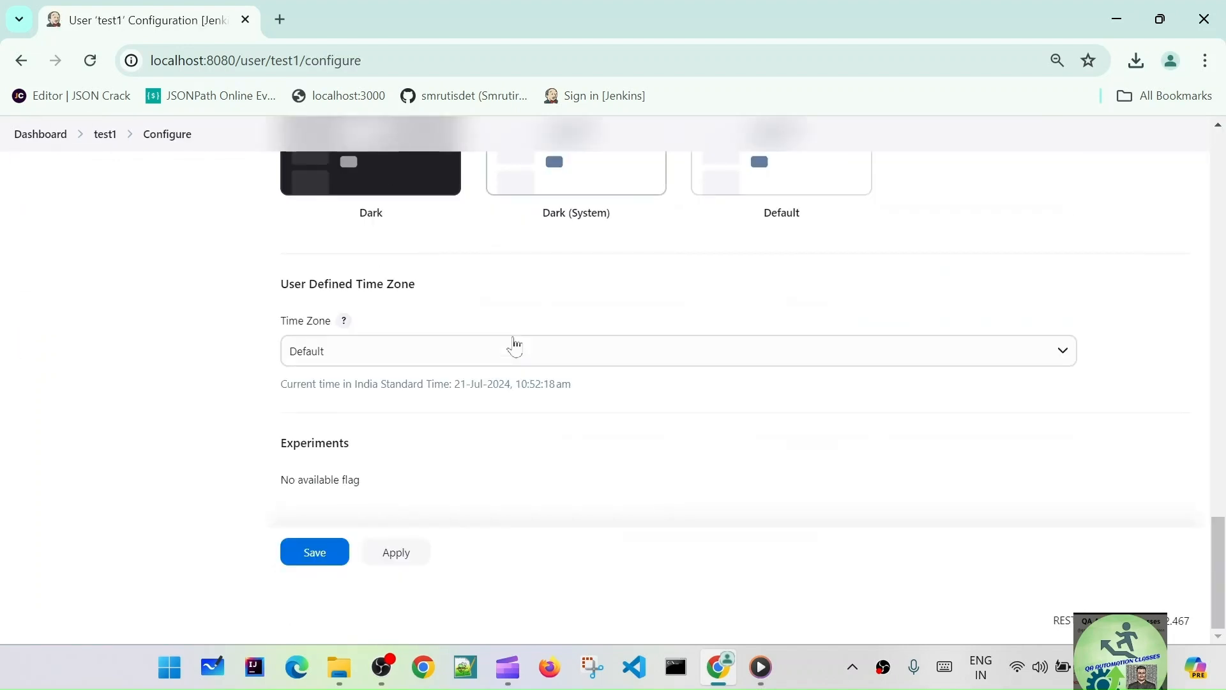
{"action": "scroll", "coordinate": [514, 345], "scroll_direction": "up", "scroll_amount": 15}
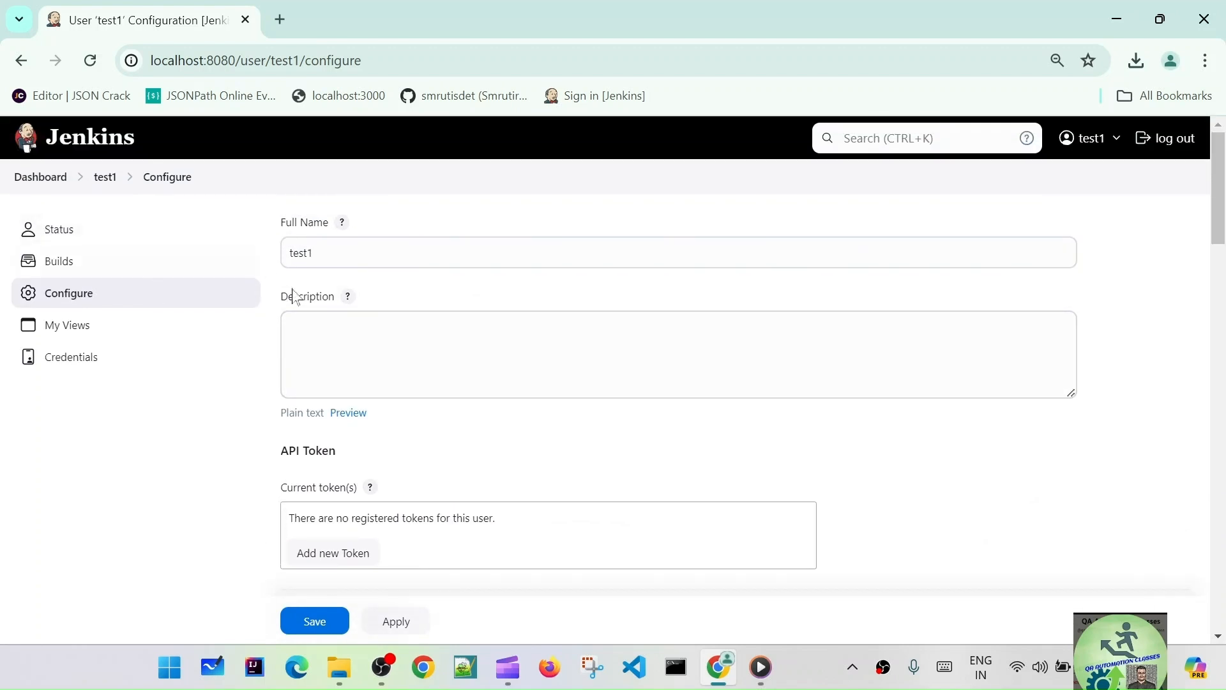
{"action": "scroll", "coordinate": [211, 339], "scroll_direction": "down", "scroll_amount": 3}
{"action": "scroll", "coordinate": [112, 358], "scroll_direction": "up", "scroll_amount": 3}
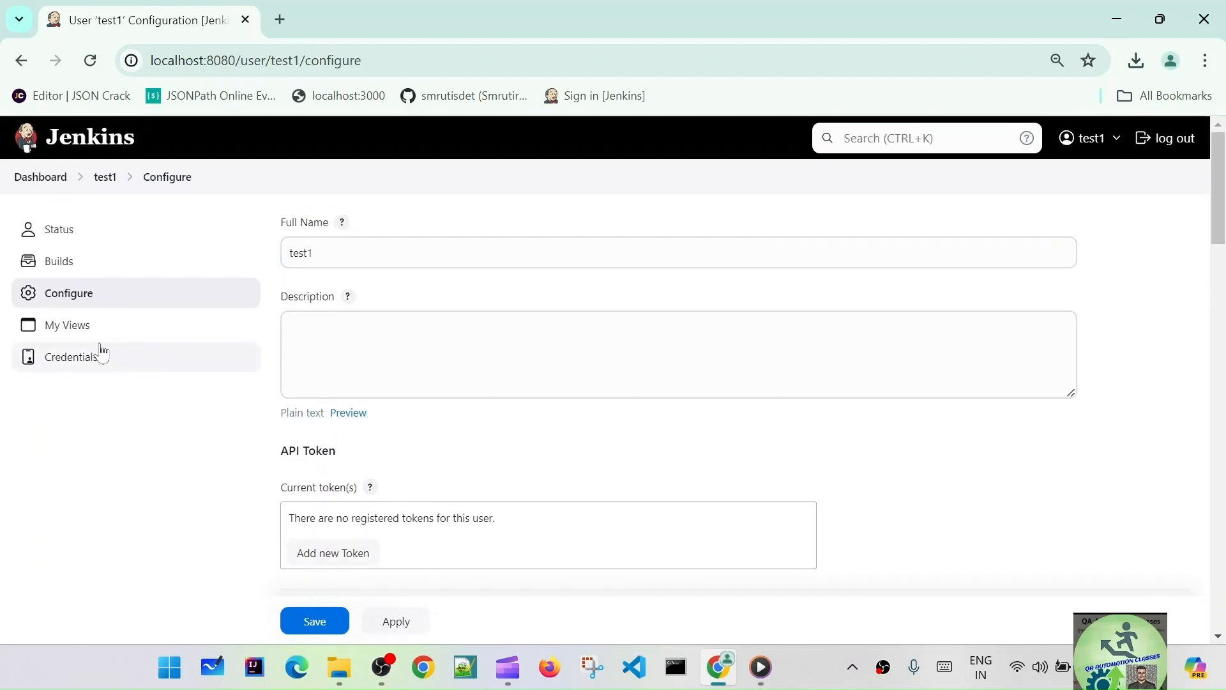
{"action": "left_click", "coordinate": [91, 327]}
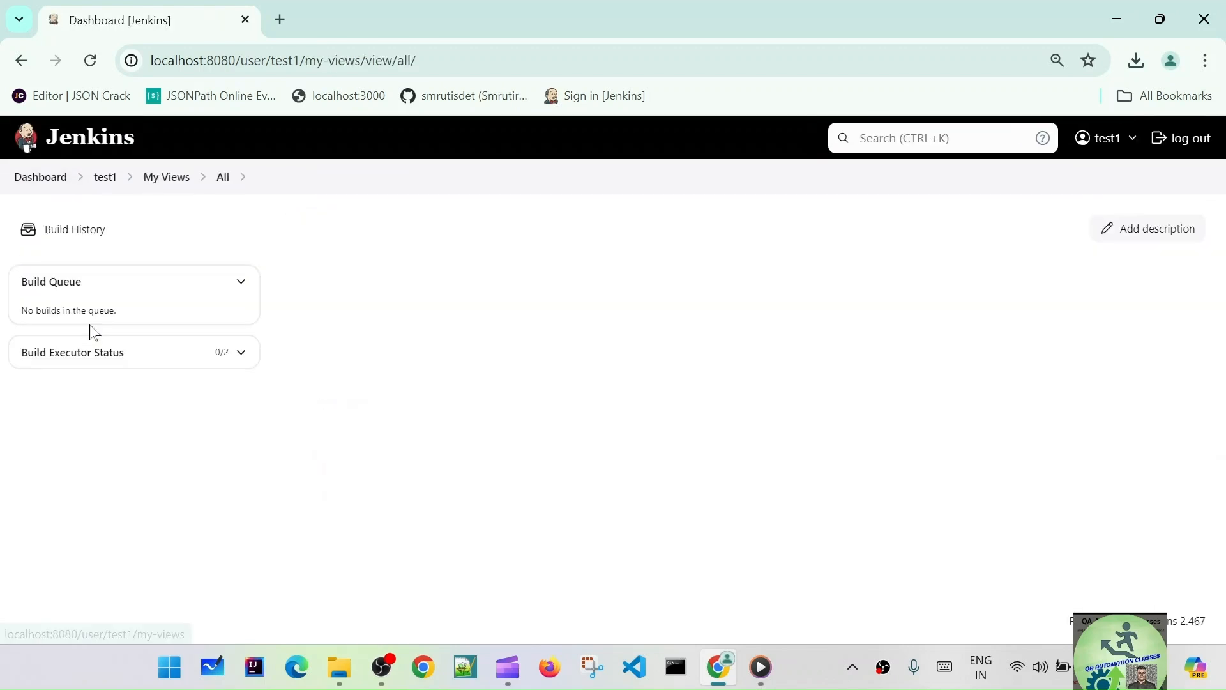
{"action": "left_click", "coordinate": [65, 186]}
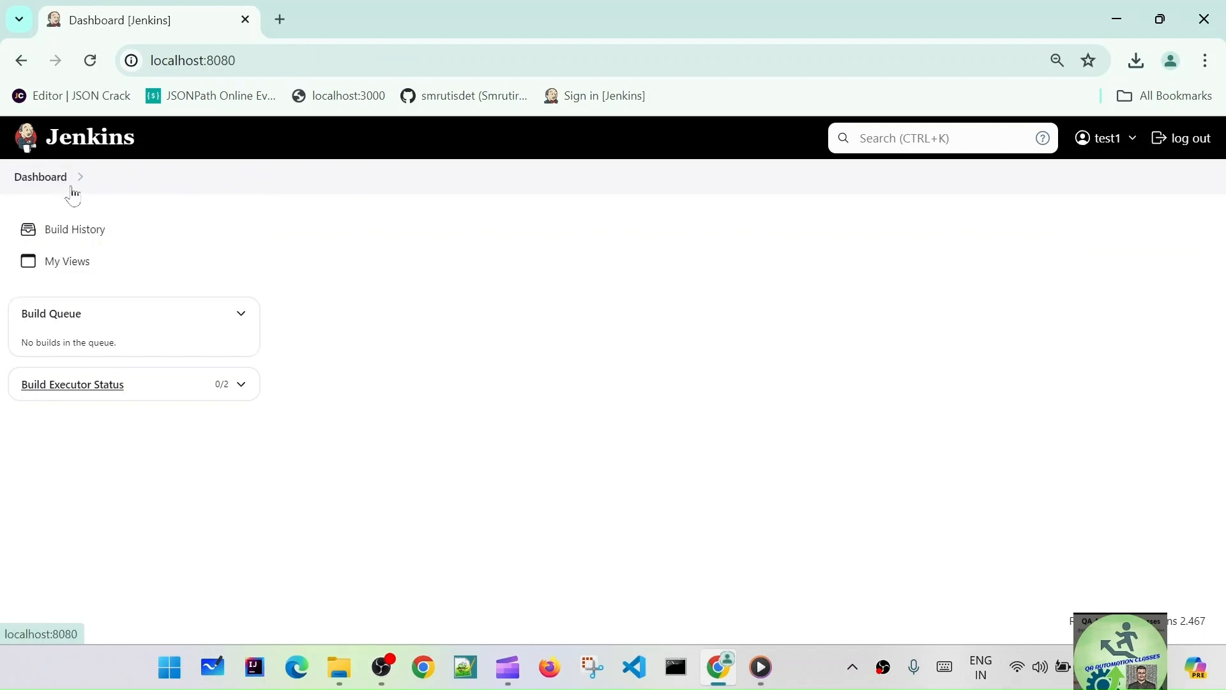
{"action": "left_click", "coordinate": [1196, 148]}
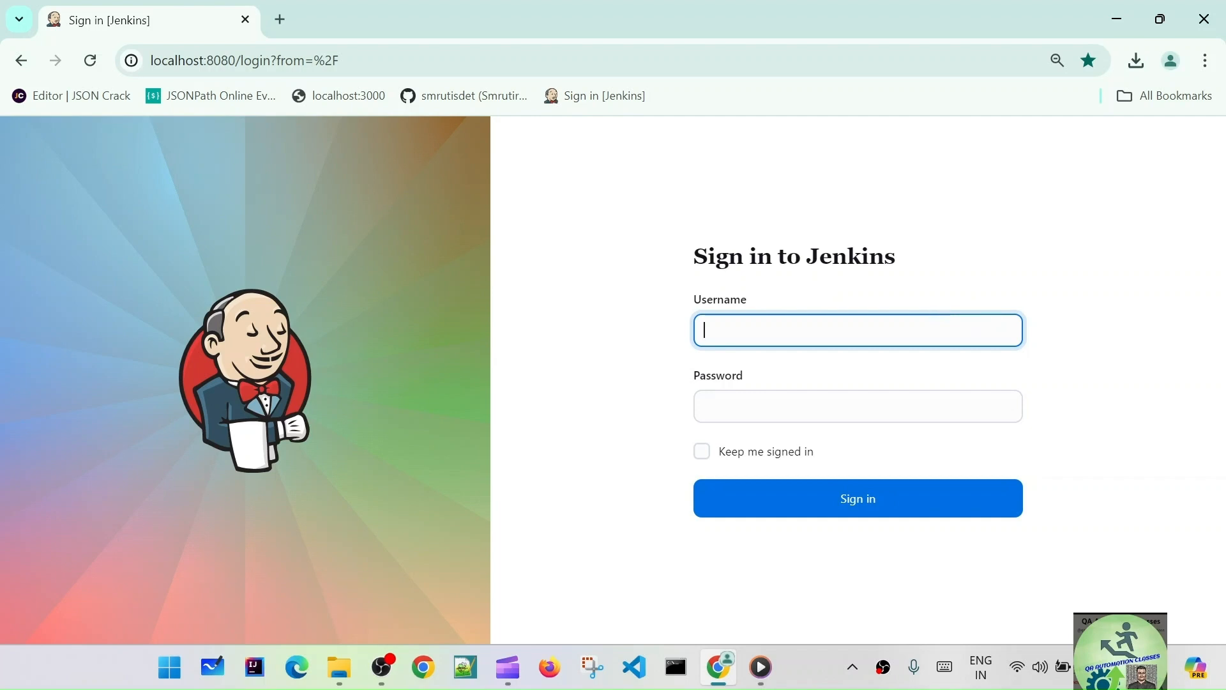
- Sign back in to Jenkins as admin
{"action": "type", "text": "admin"}
{"action": "key", "text": "Tab"}
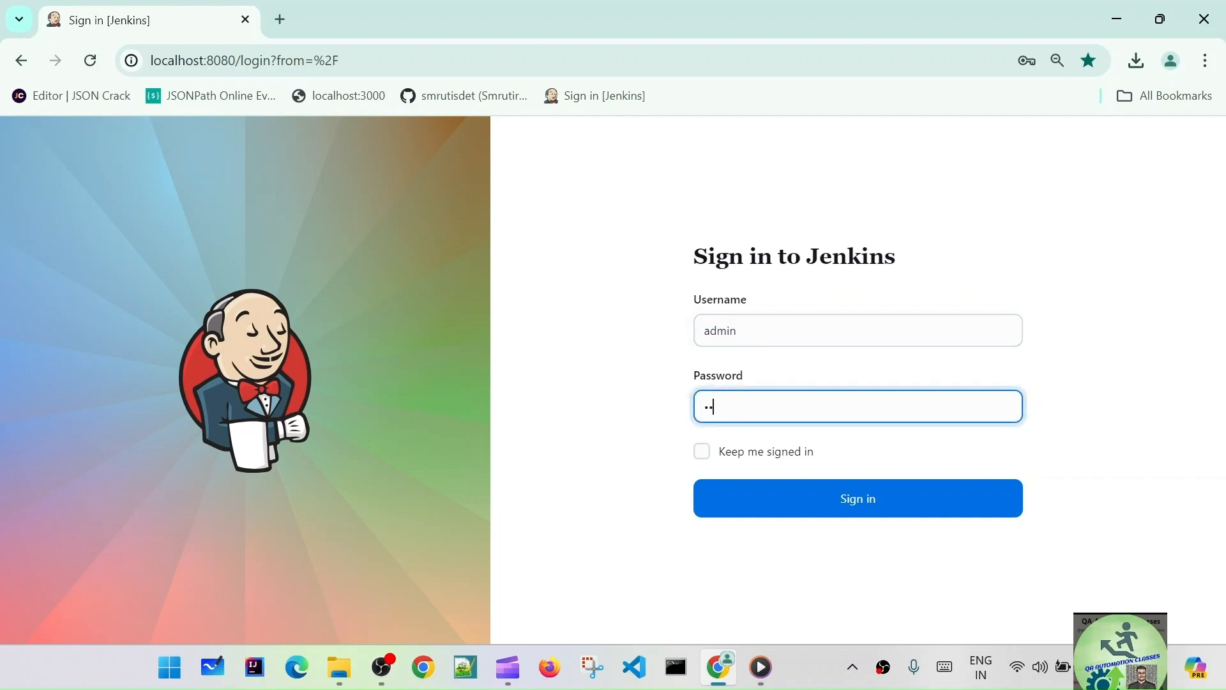
{"action": "type", "text": "admin"}
{"action": "left_click", "coordinate": [813, 499]}
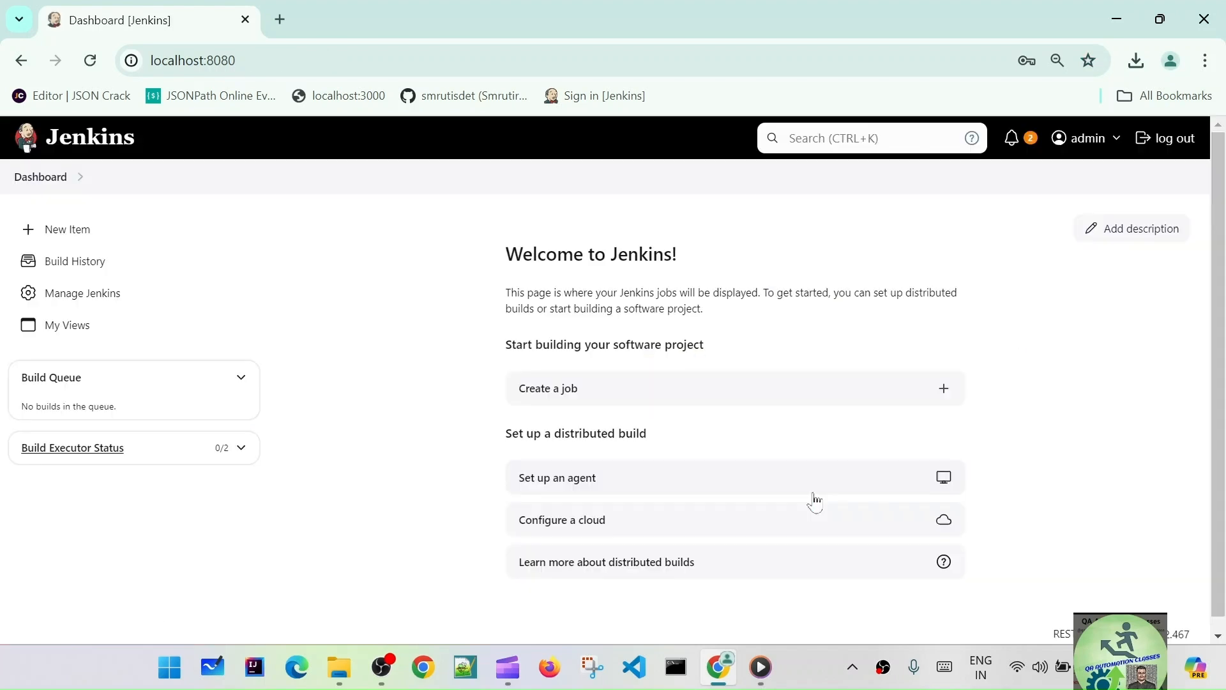
- Create a new Freestyle project named 'sample'
{"action": "left_click", "coordinate": [79, 231]}
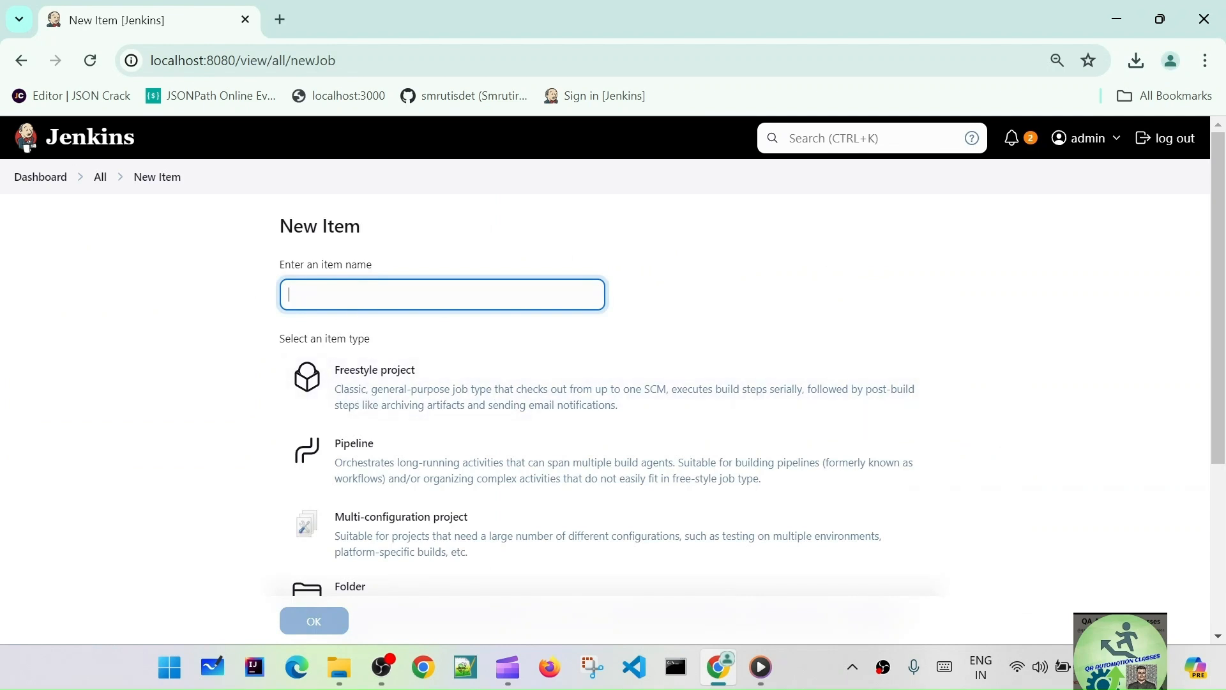
{"action": "type", "text": "sample"}
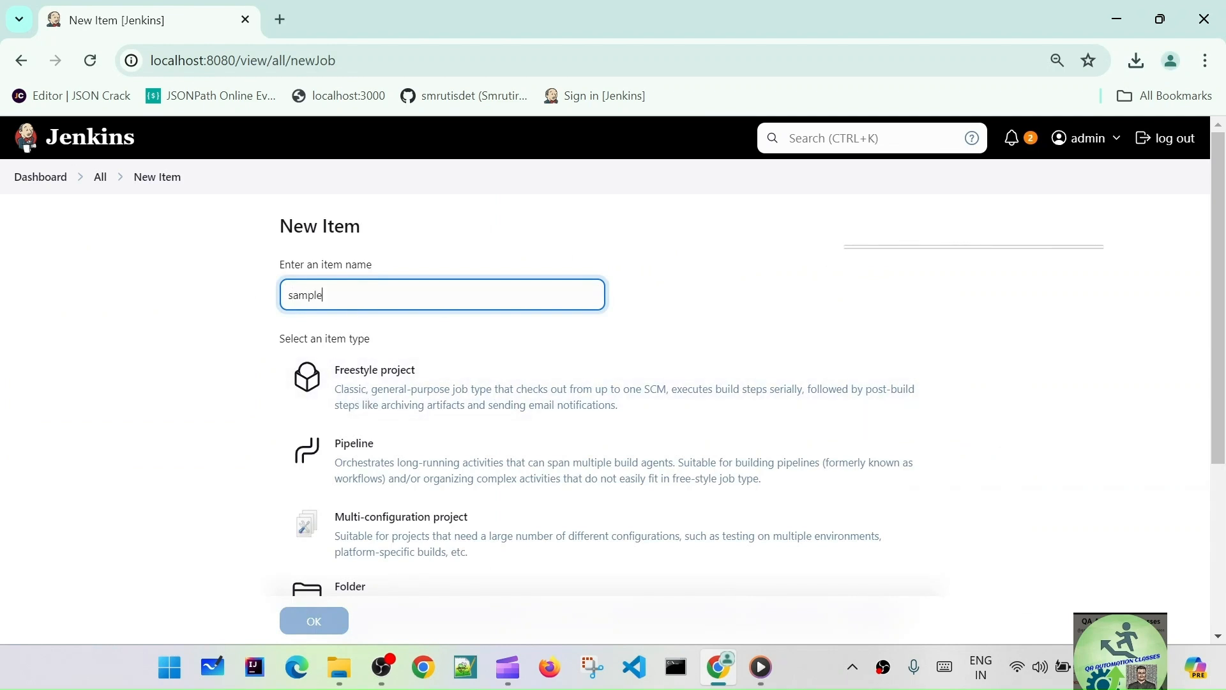
{"action": "left_click", "coordinate": [420, 411]}
{"action": "scroll", "coordinate": [447, 421], "scroll_direction": "down", "scroll_amount": 3}
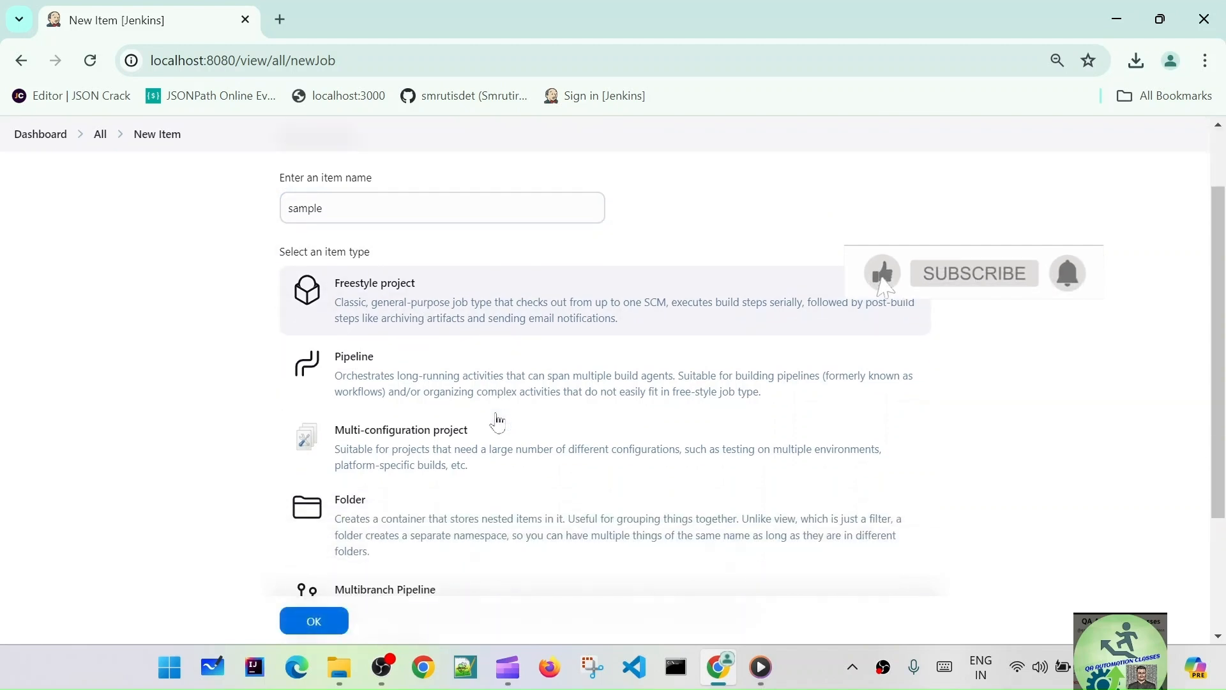
{"action": "scroll", "coordinate": [433, 462], "scroll_direction": "down", "scroll_amount": 1}
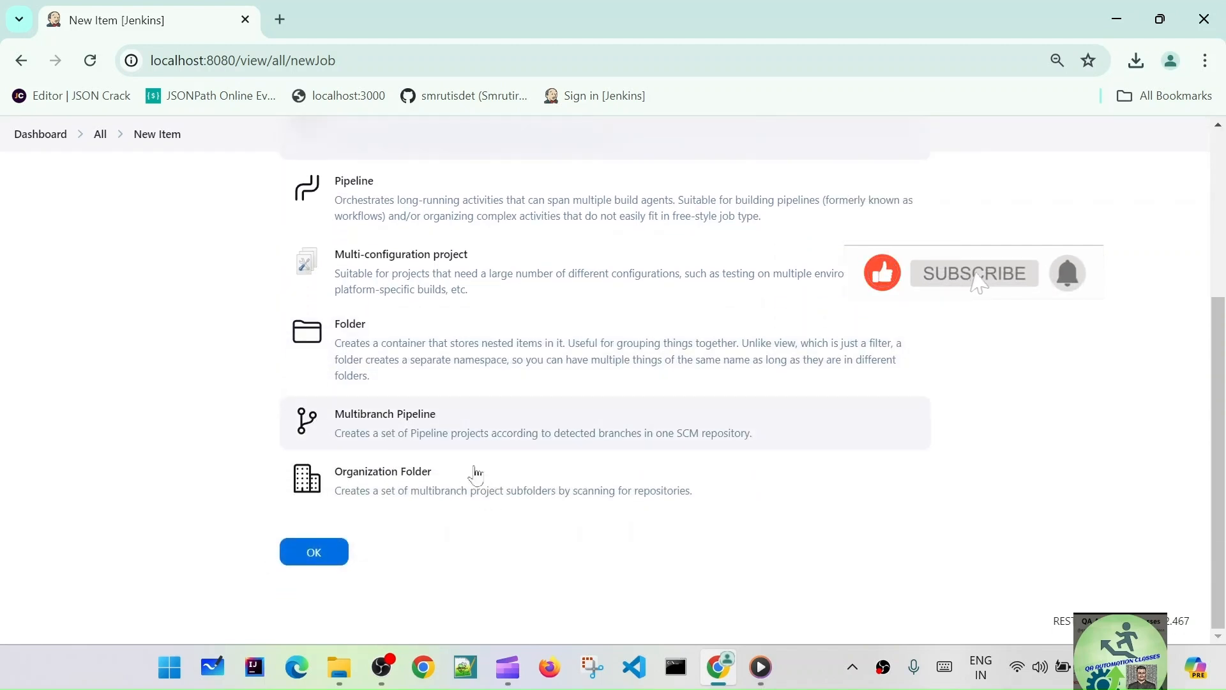
{"action": "left_click", "coordinate": [312, 553]}
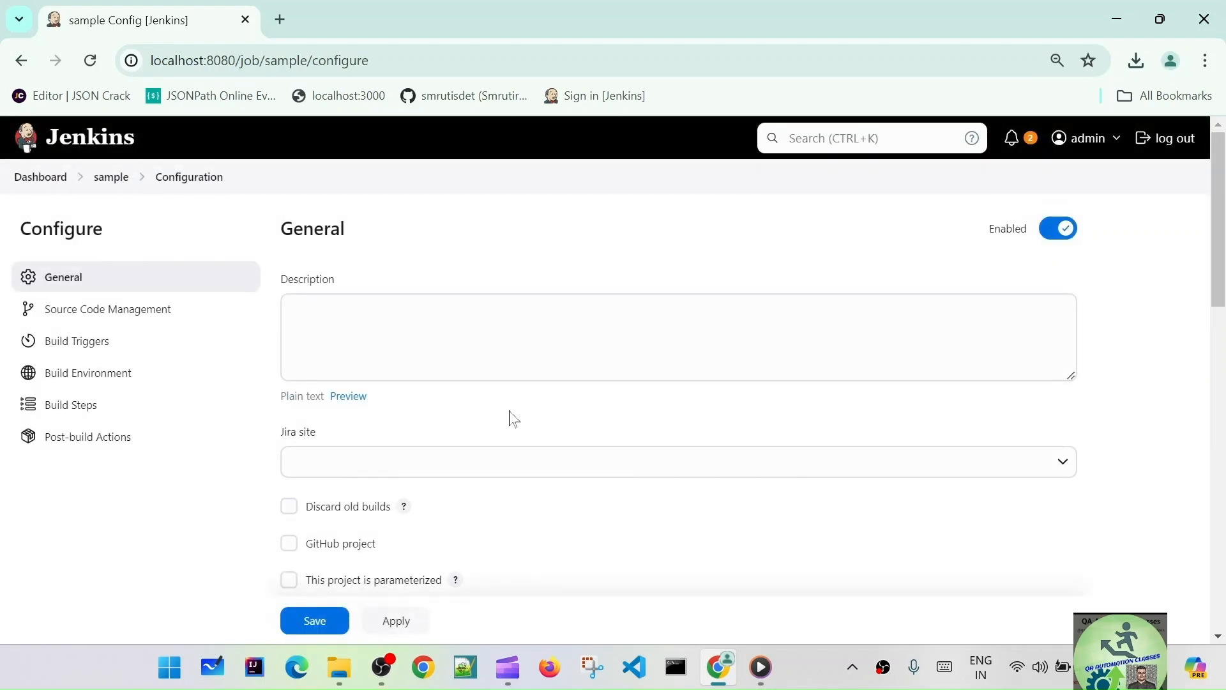
- Add an empty Execute Windows batch command build step to sample, then switch to Notepad++
{"action": "scroll", "coordinate": [528, 359], "scroll_direction": "down", "scroll_amount": 9}
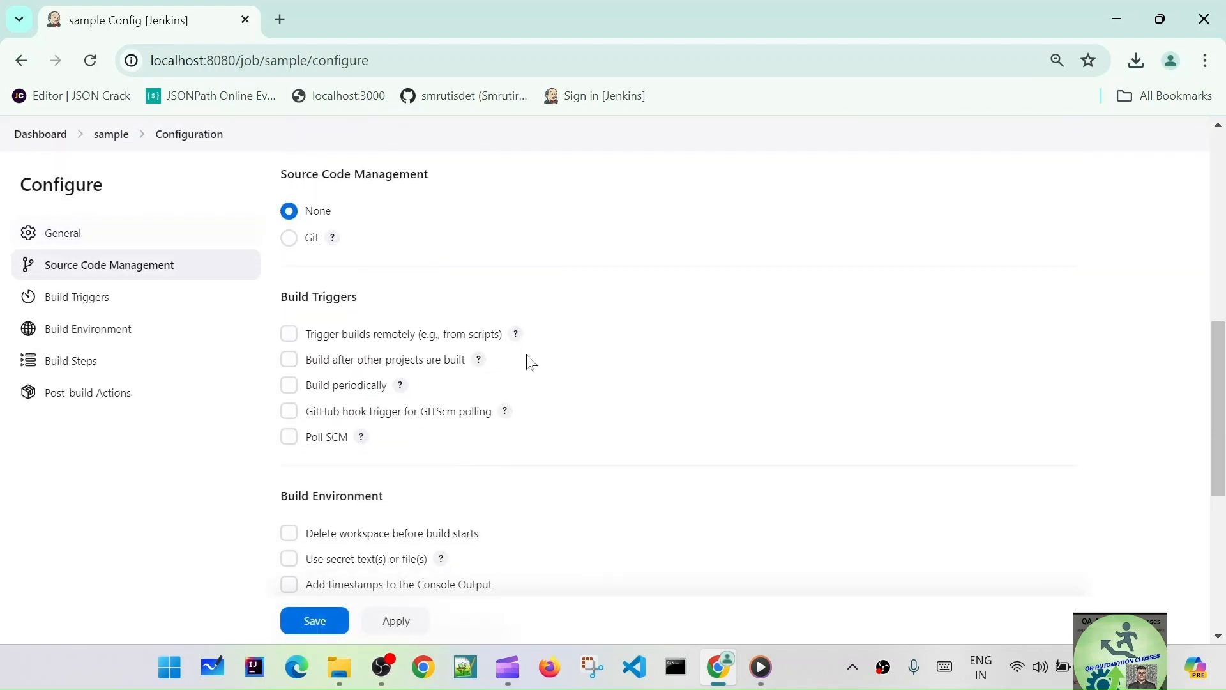
{"action": "scroll", "coordinate": [528, 359], "scroll_direction": "down", "scroll_amount": 6}
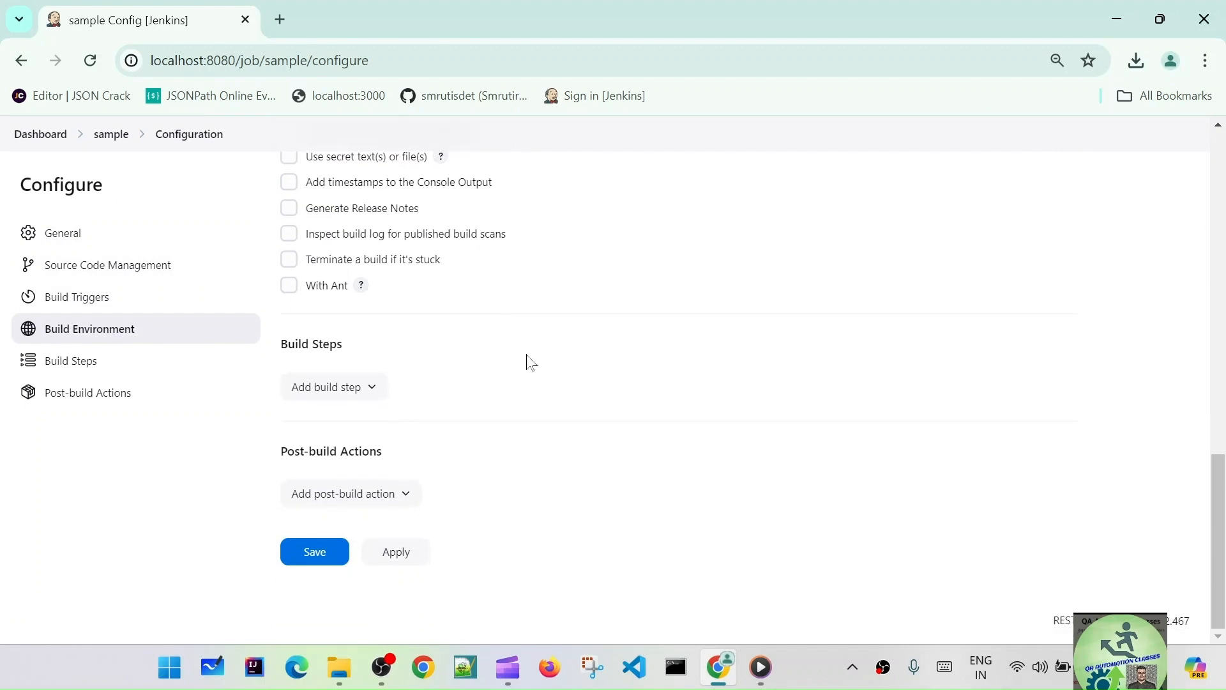
{"action": "left_click", "coordinate": [356, 388]}
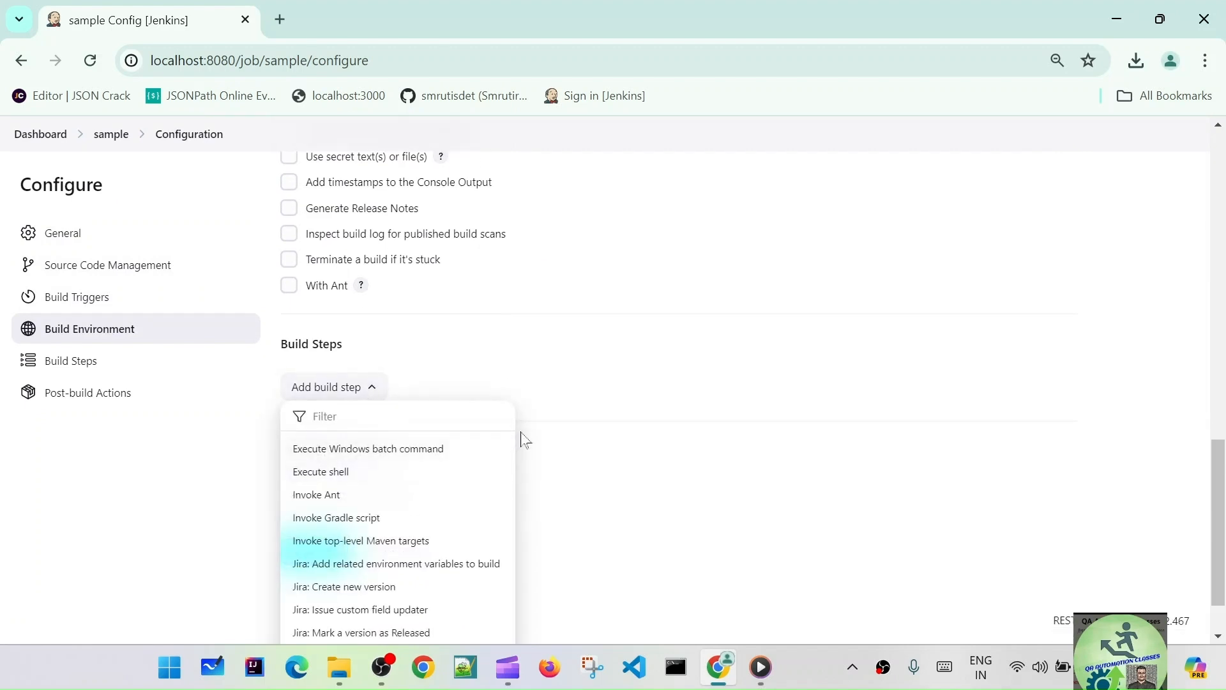
{"action": "scroll", "coordinate": [524, 440], "scroll_direction": "down", "scroll_amount": 1}
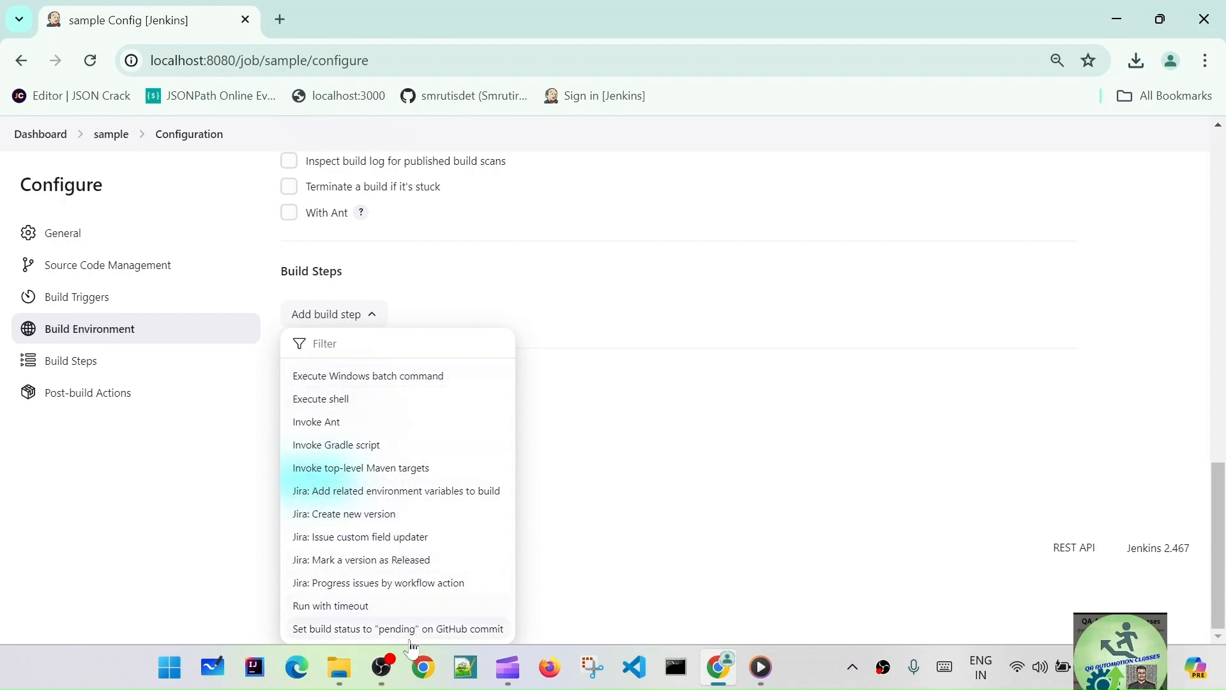
{"action": "left_click", "coordinate": [380, 380]}
{"action": "left_click", "coordinate": [378, 410]}
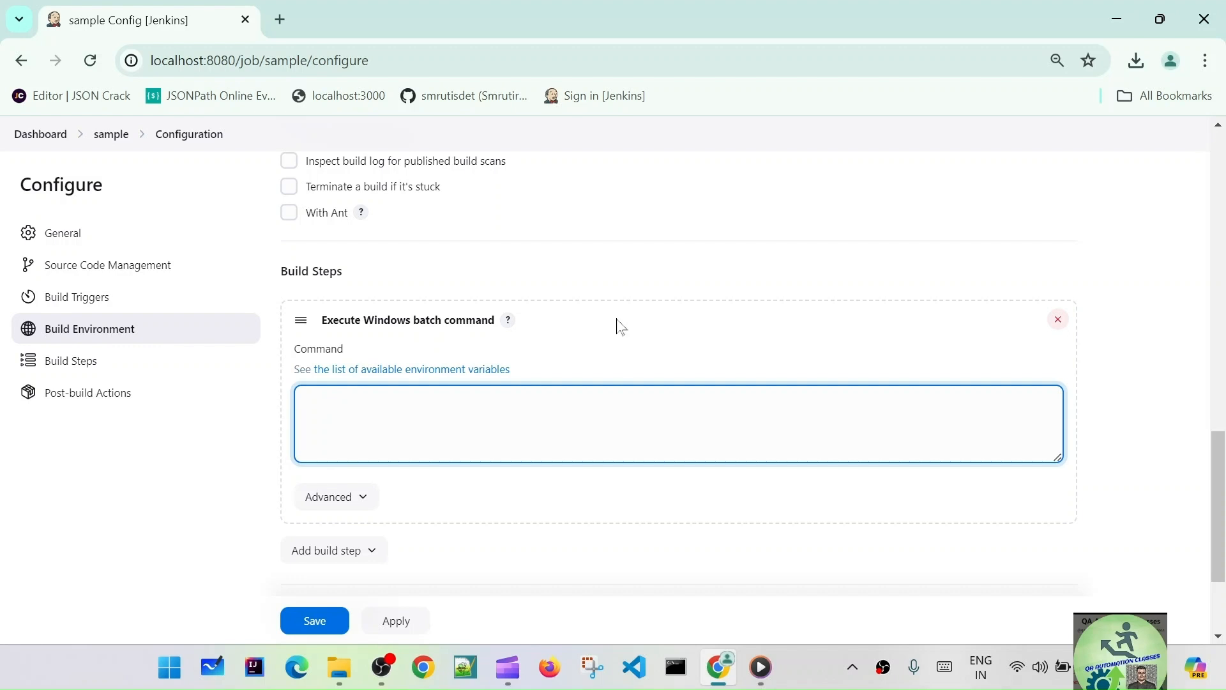
{"action": "left_click", "coordinate": [468, 677]}
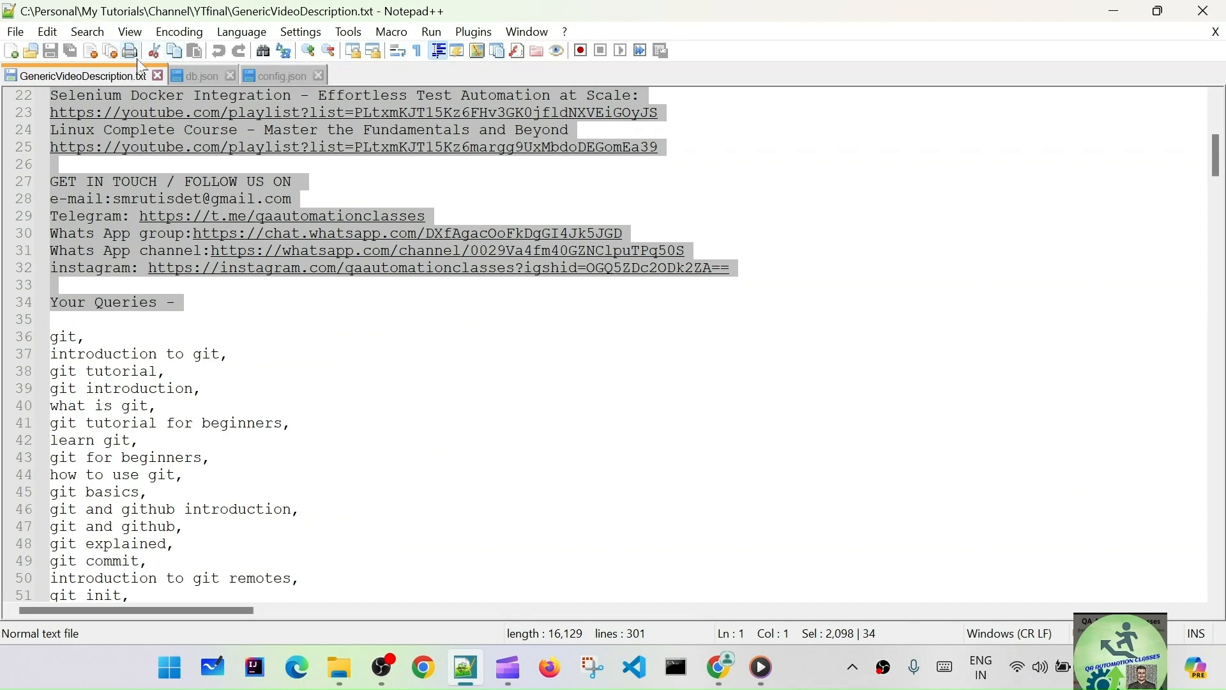
- Write echo "Hello World!!! in a new document and save it as Batch file HelloWorld.bat in Downloads
{"action": "key", "text": "ctrl+n"}
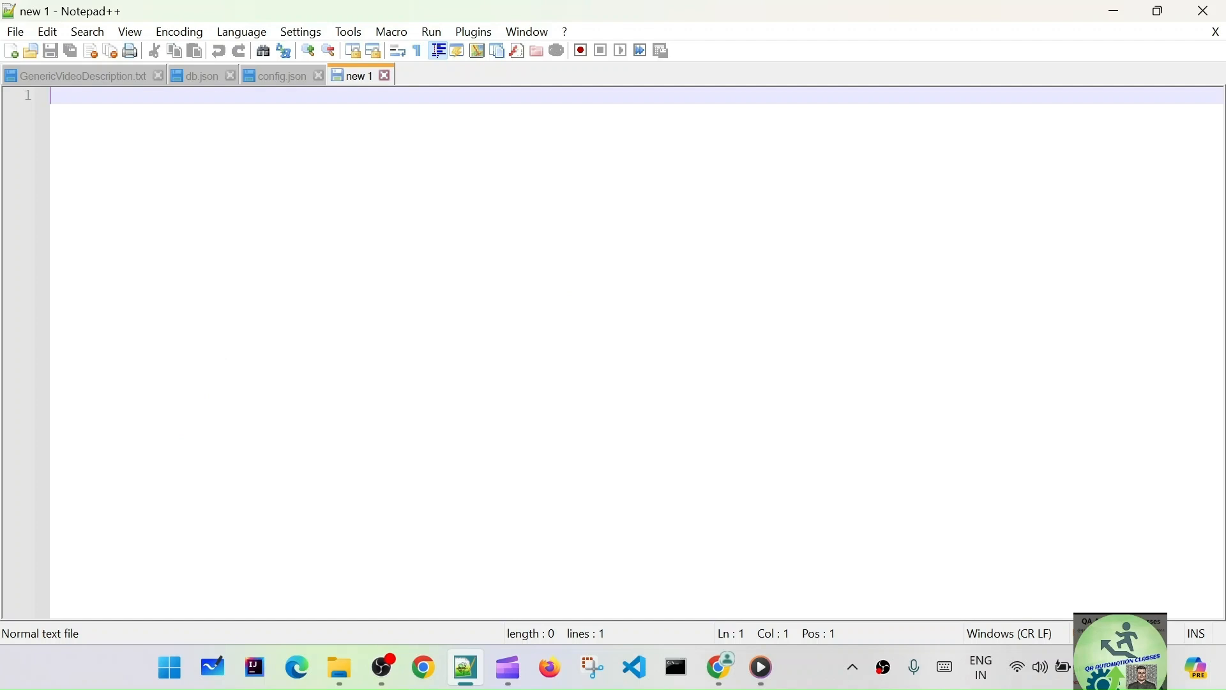
{"action": "type", "text": "echo"}
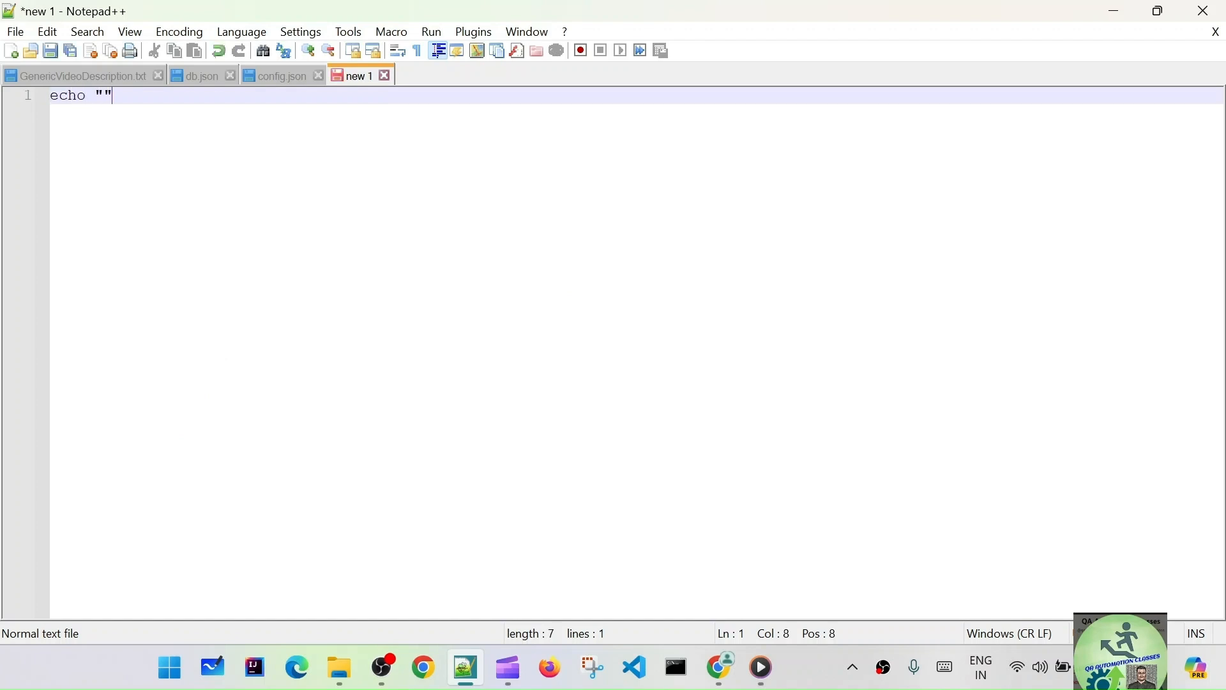
{"action": "type", "text": " \"Hello"}
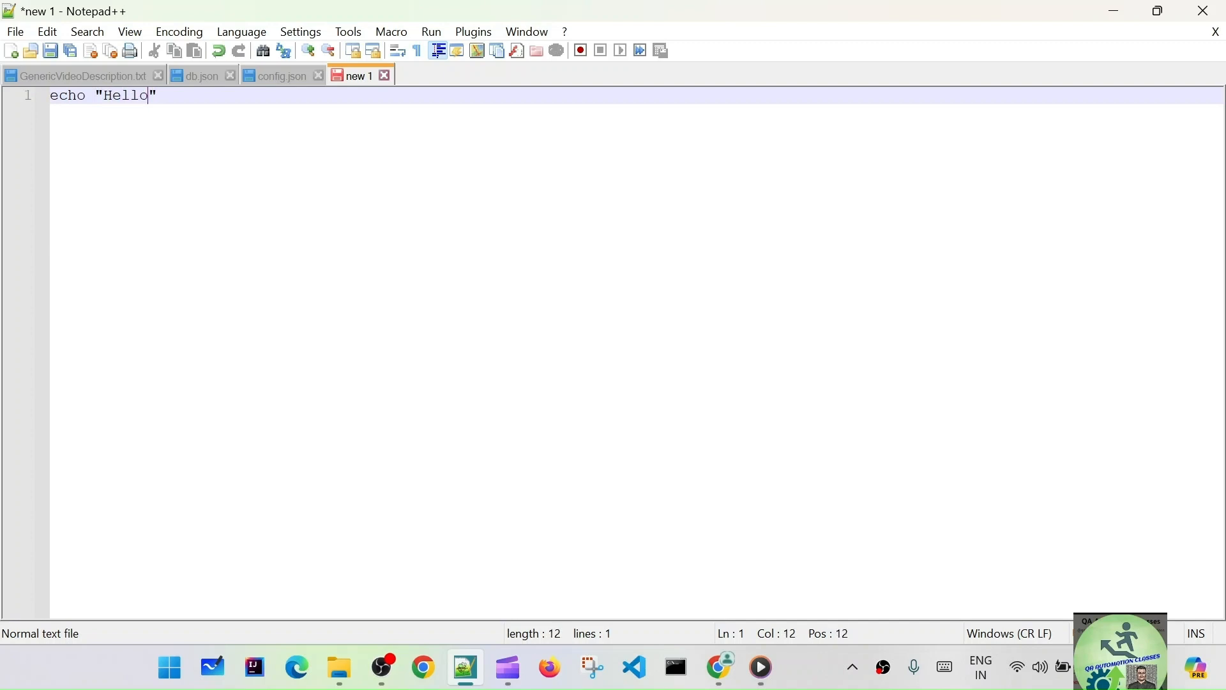
{"action": "type", "text": " World!!!"}
{"action": "left_click", "coordinate": [16, 32]}
{"action": "left_click", "coordinate": [100, 201]}
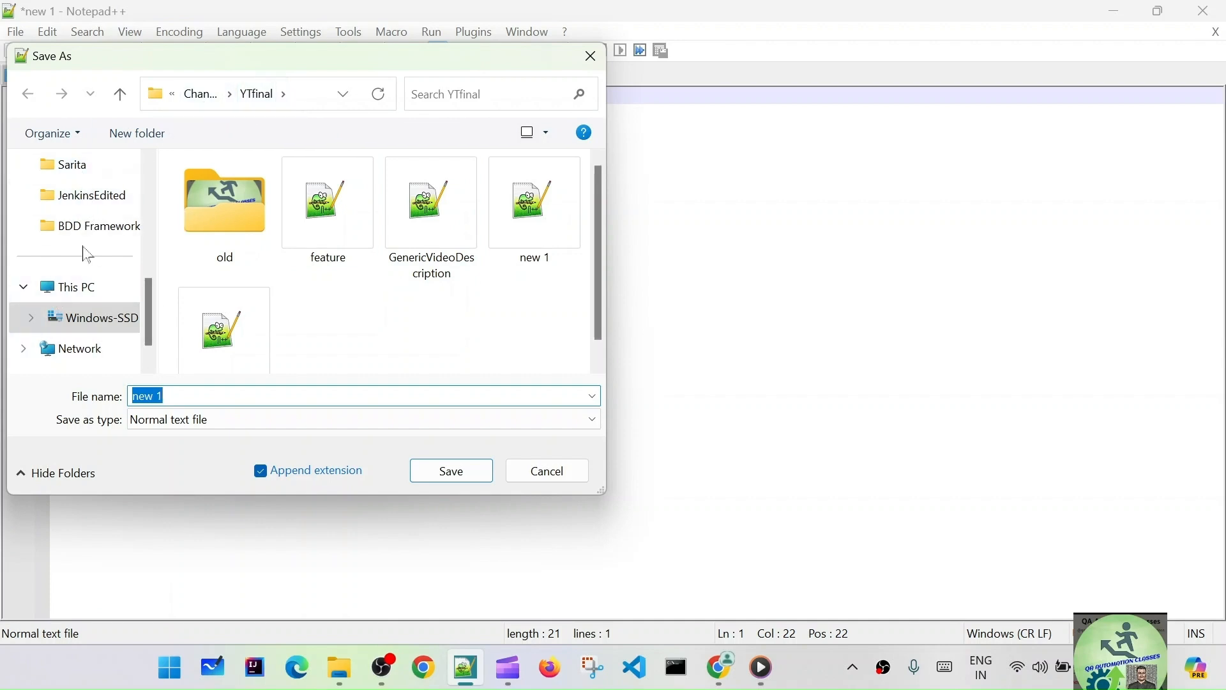
{"action": "scroll", "coordinate": [87, 250], "scroll_direction": "up", "scroll_amount": 5}
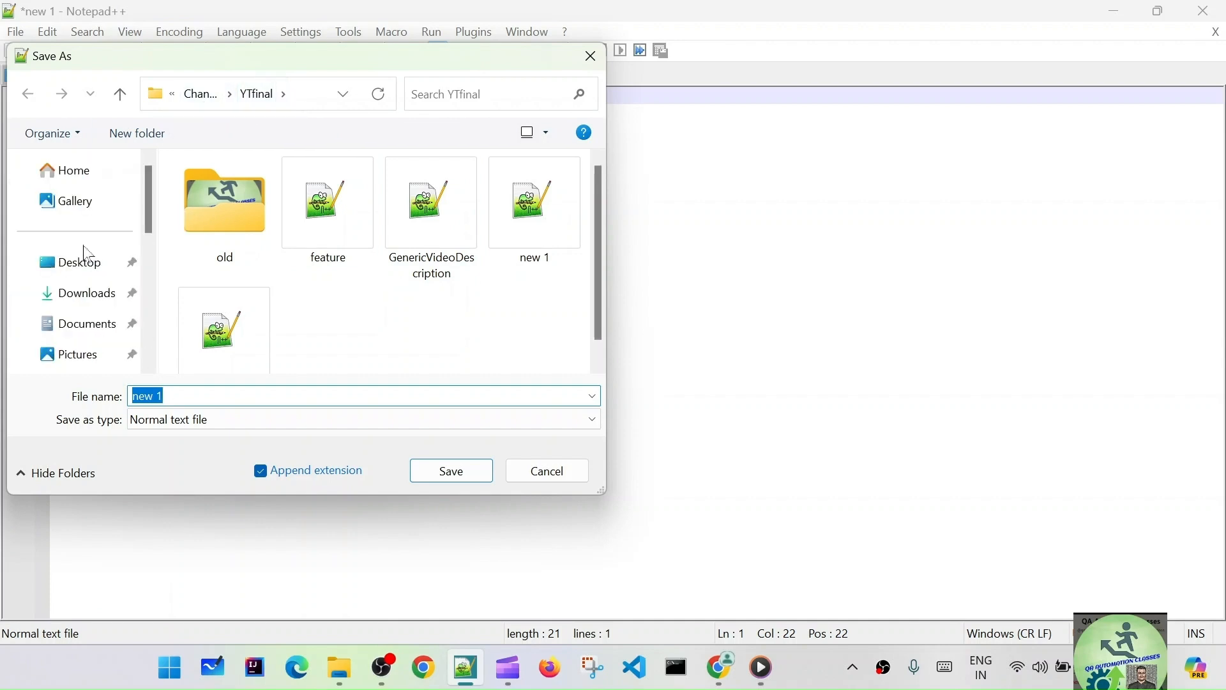
{"action": "left_click", "coordinate": [90, 294]}
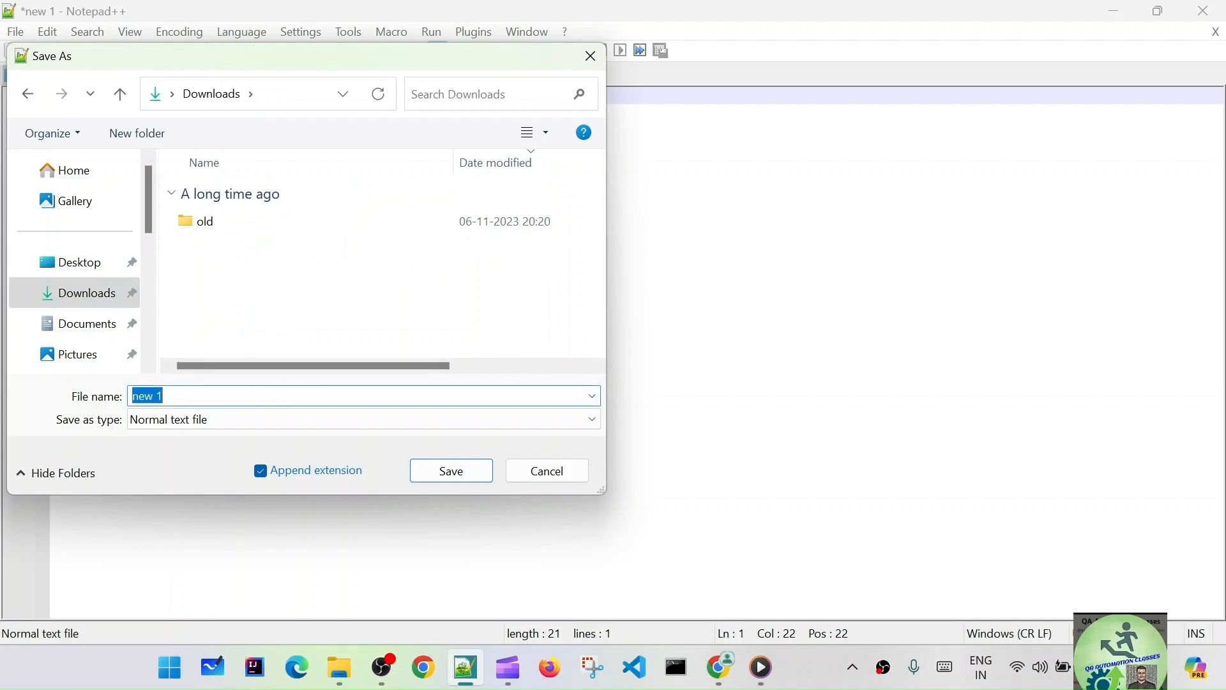
{"action": "type", "text": "HelloWorld"}
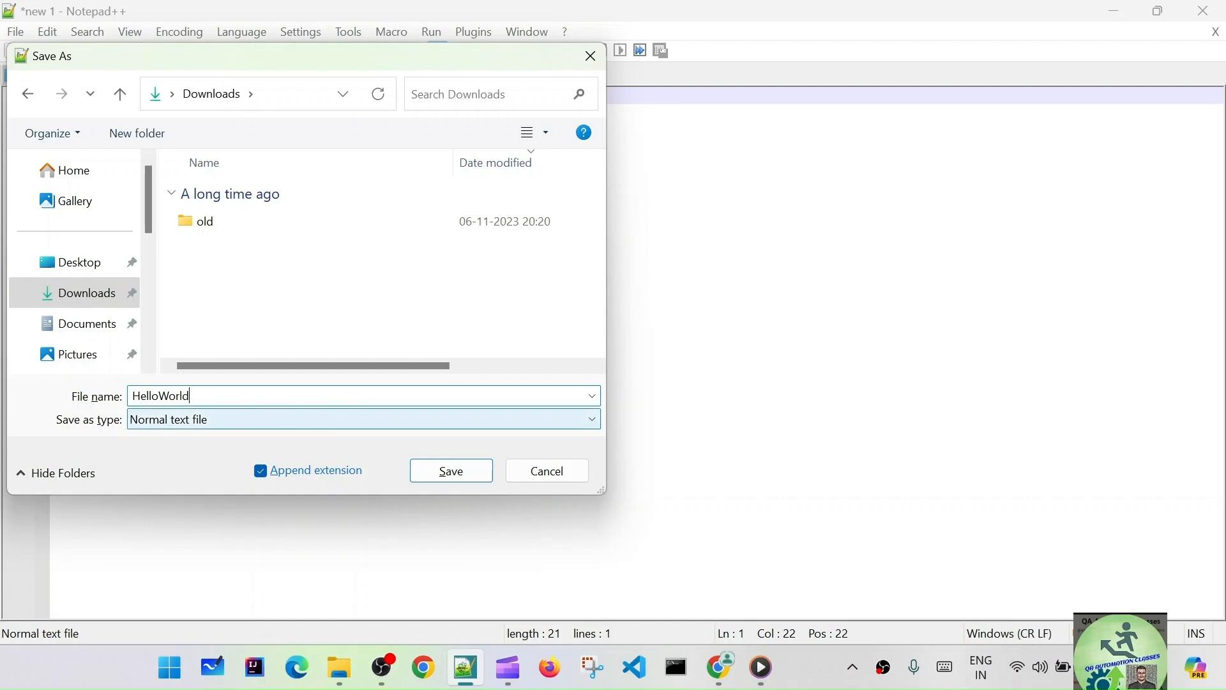
{"action": "left_click", "coordinate": [456, 427]}
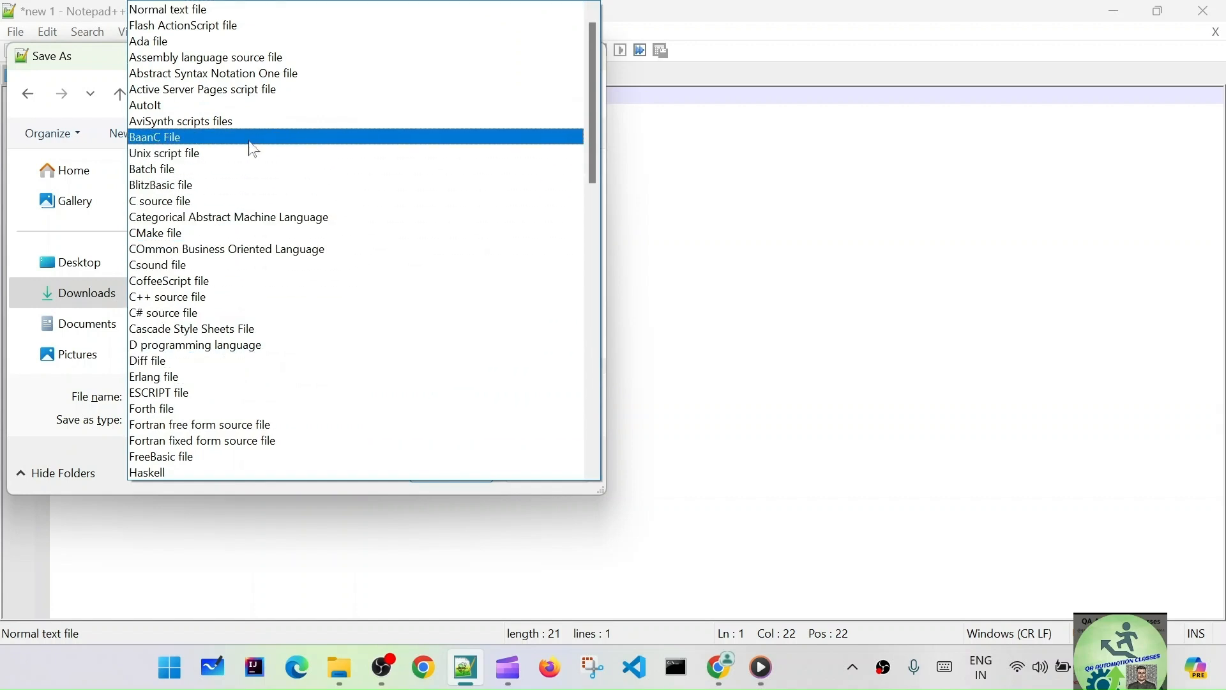
{"action": "left_click", "coordinate": [185, 170]}
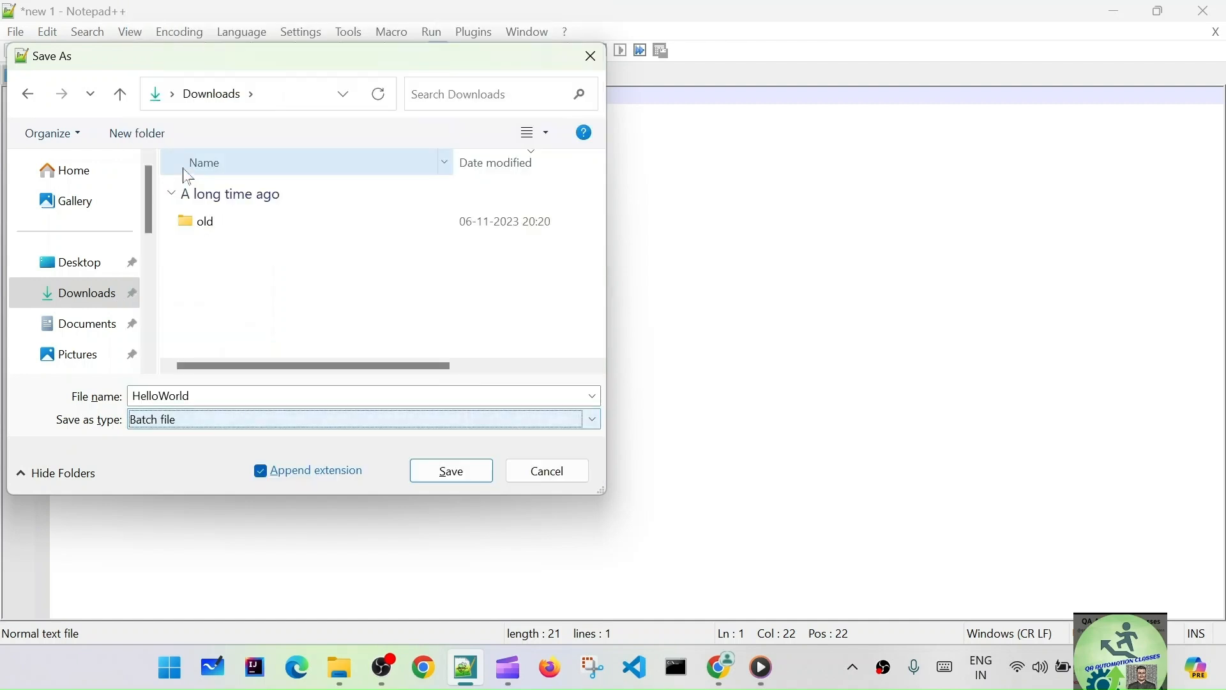
{"action": "left_click", "coordinate": [448, 478]}
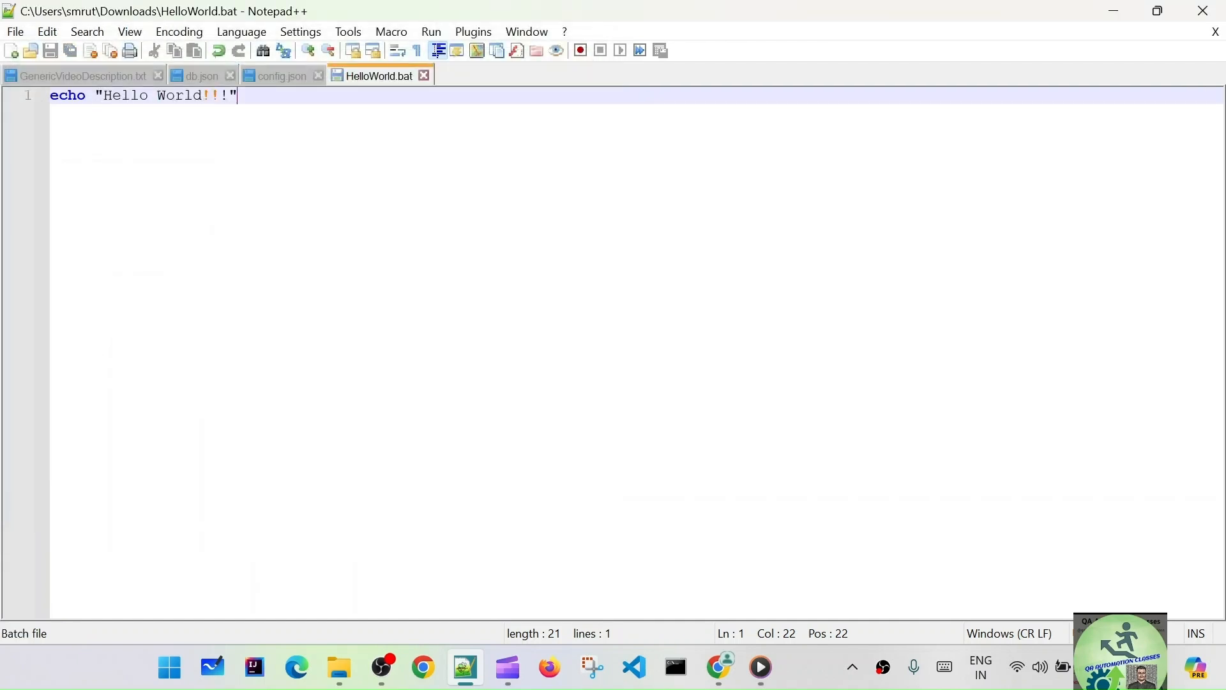
- Refresh the Downloads folder in File Explorer, select HelloWorld.bat and take the folder's address
{"action": "left_click", "coordinate": [1114, 14]}
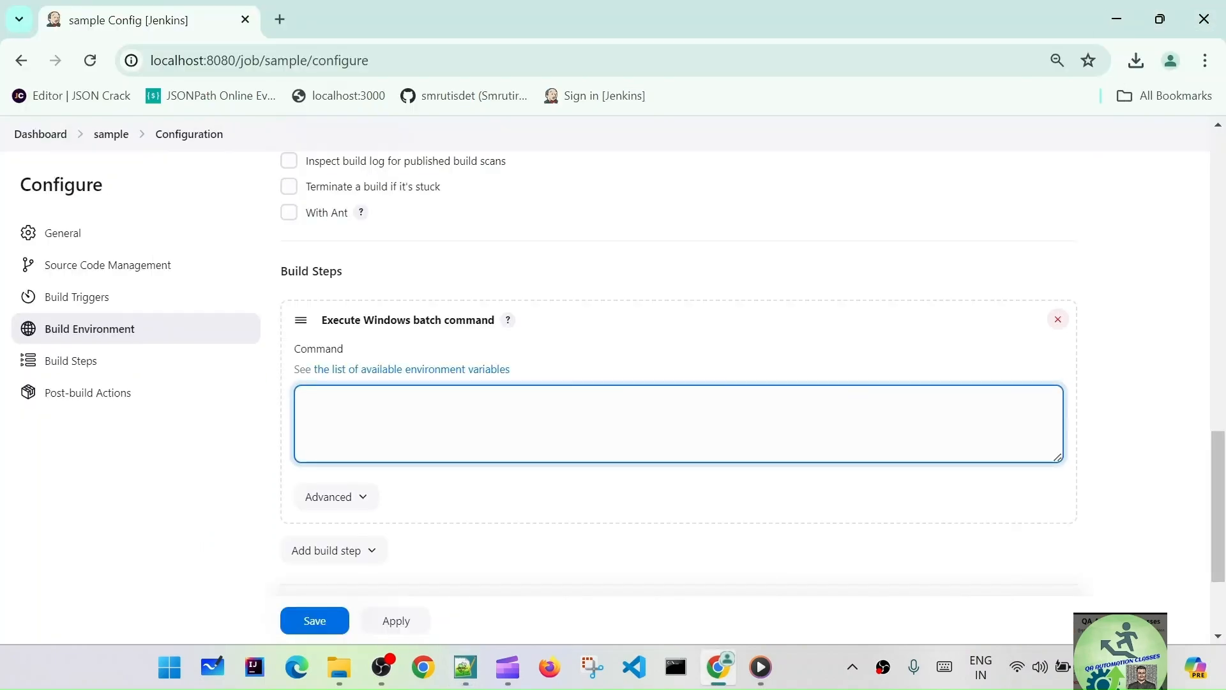
{"action": "mouse_move", "coordinate": [337, 679]}
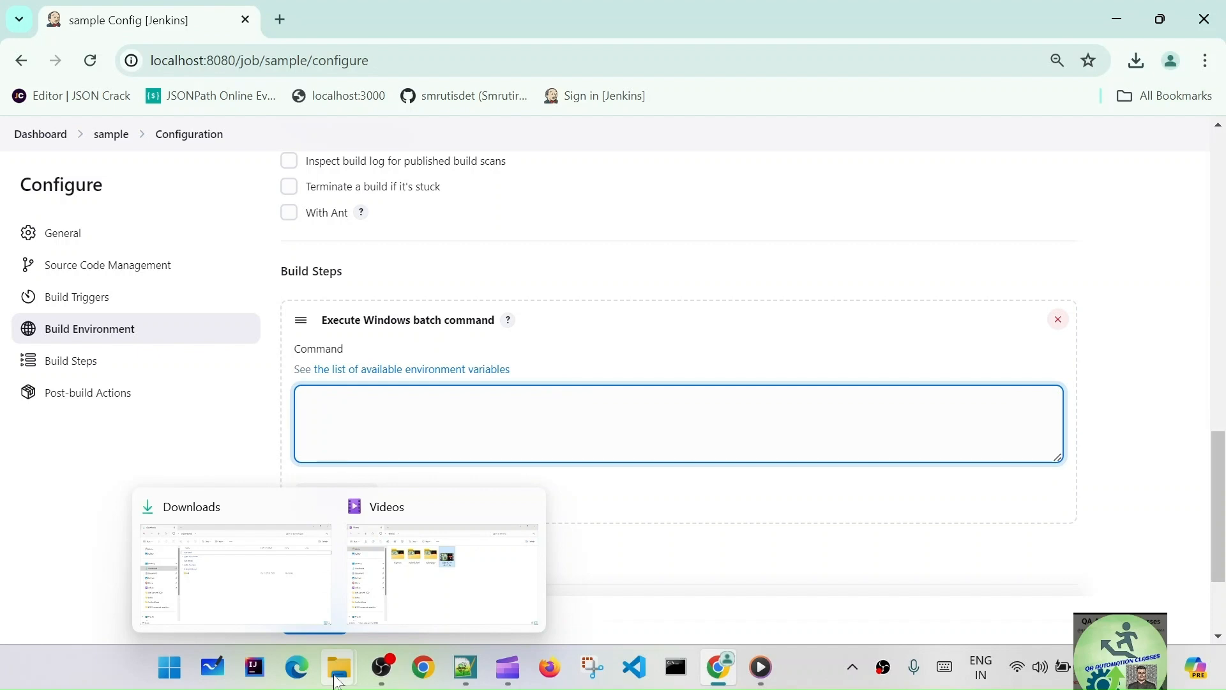
{"action": "left_click", "coordinate": [235, 573]}
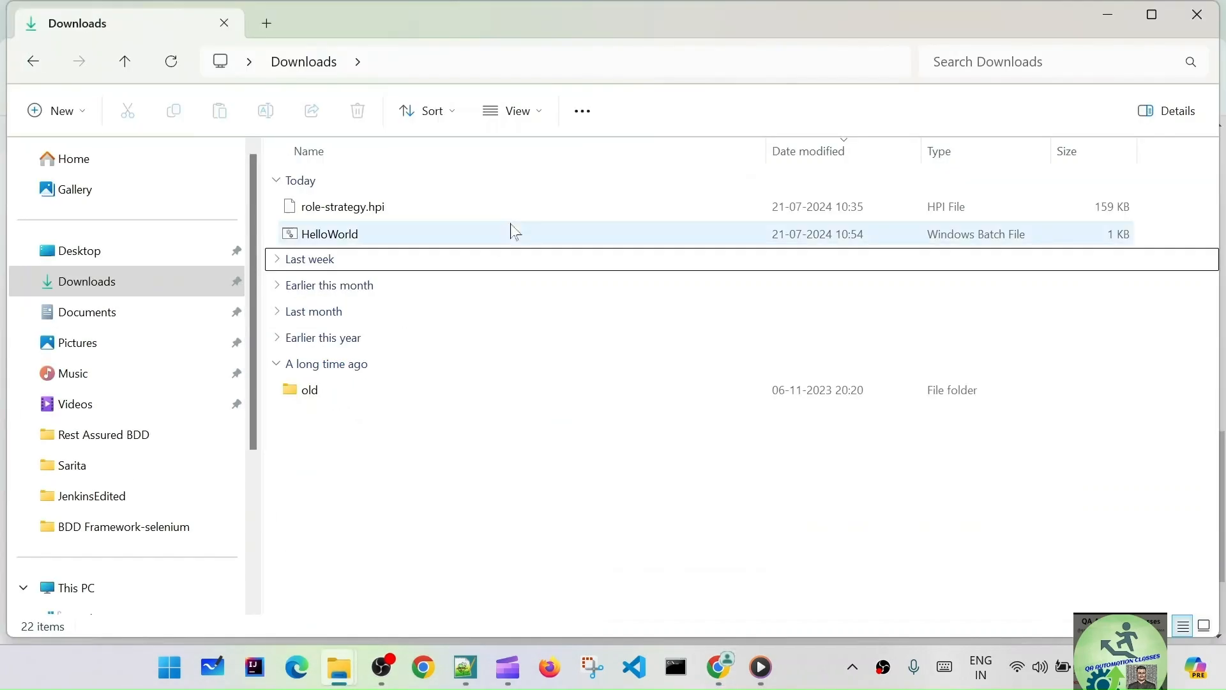
{"action": "right_click", "coordinate": [536, 500]}
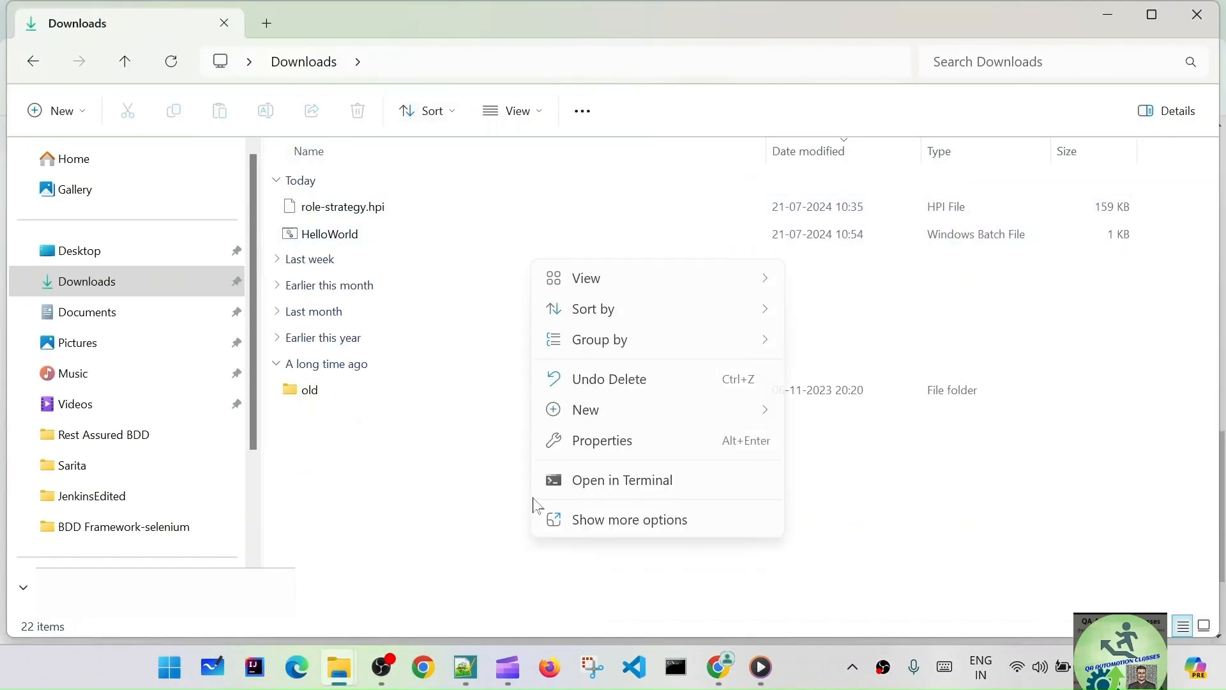
{"action": "left_click", "coordinate": [625, 525]}
{"action": "left_click", "coordinate": [598, 232]}
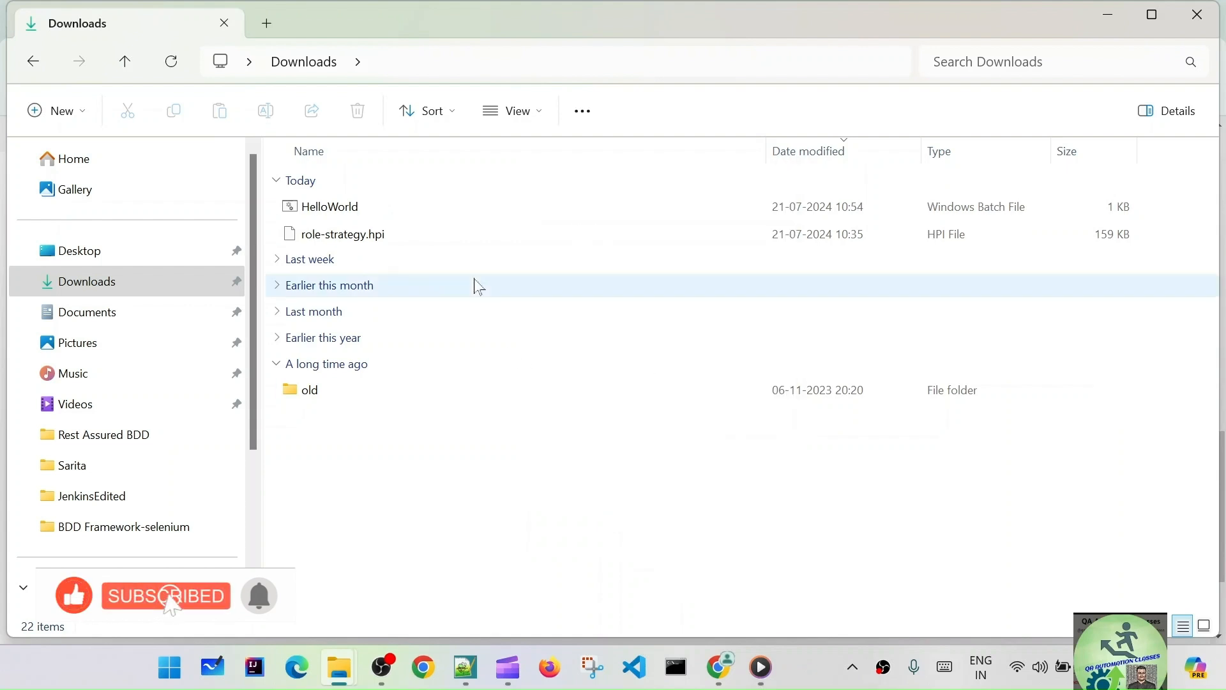
{"action": "left_click", "coordinate": [383, 211]}
{"action": "left_click", "coordinate": [498, 64]}
{"action": "key", "text": "ctrl+c"}
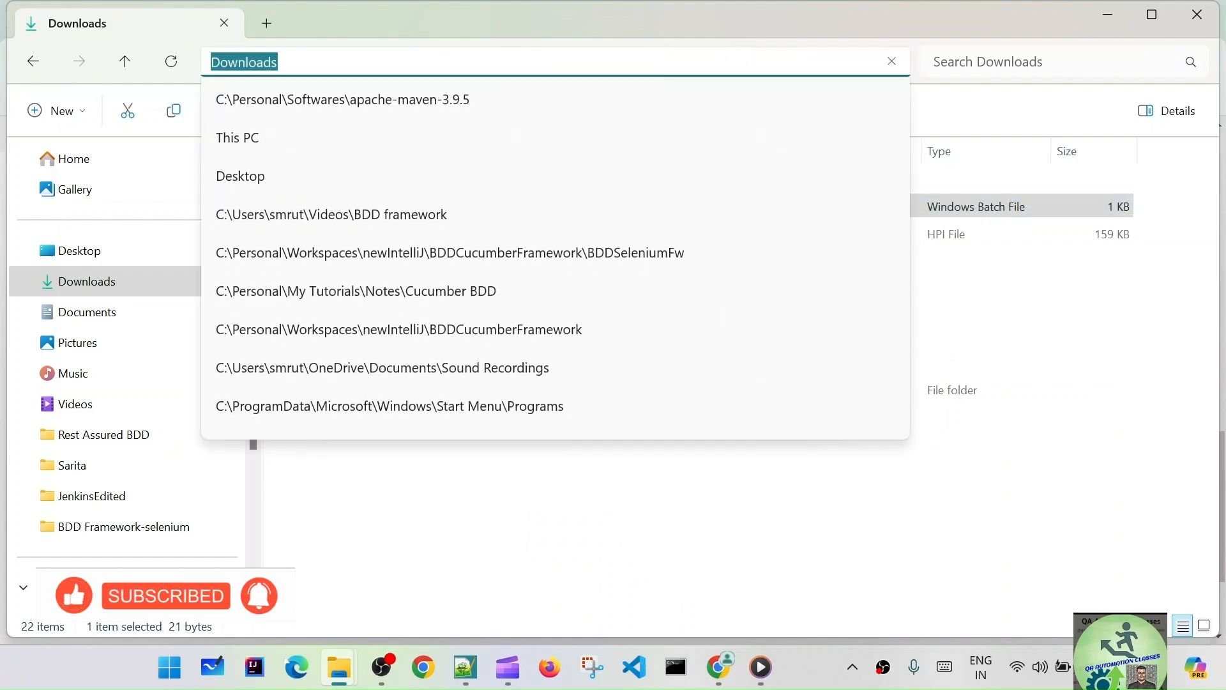
- Paste the Downloads address into the Jenkins batch command, then minimise both windows
{"action": "key", "text": "alt+Tab"}
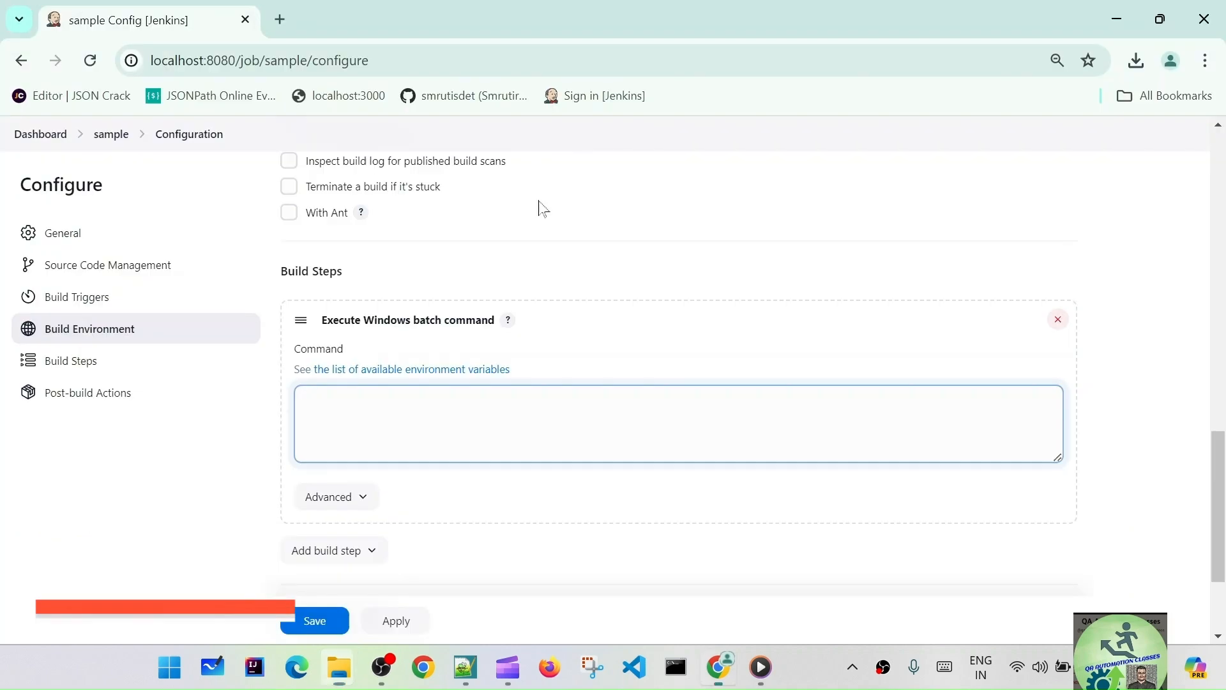
{"action": "key", "text": "ctrl+v"}
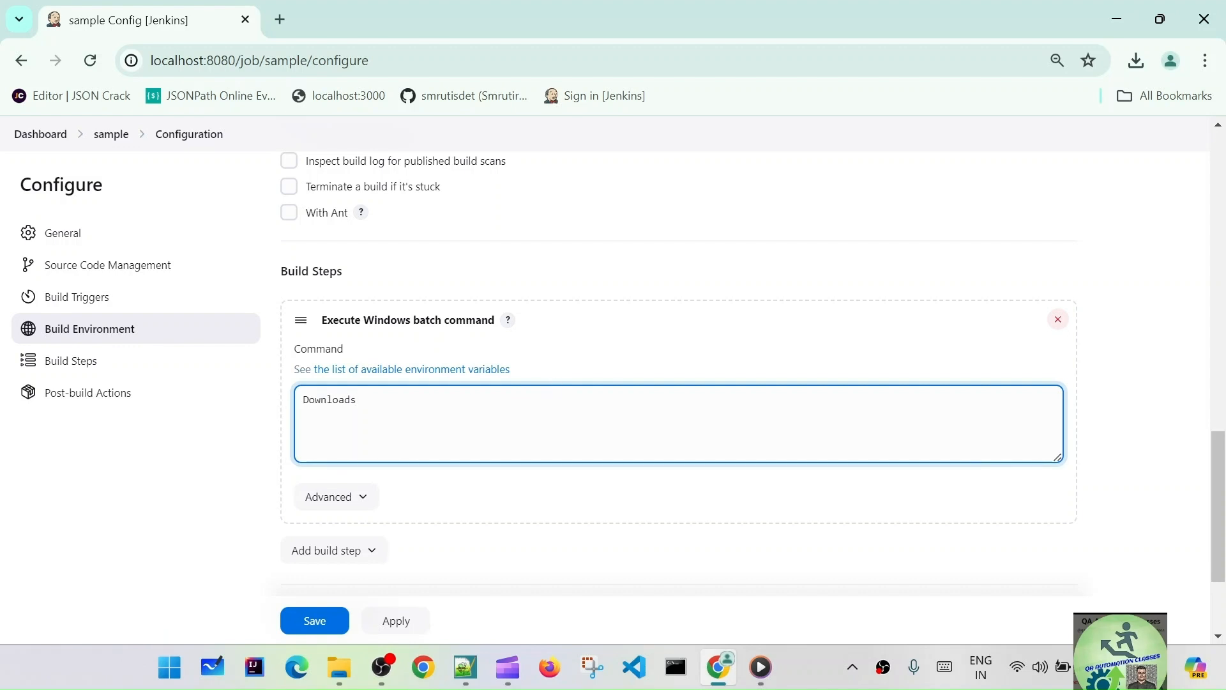
{"action": "left_click", "coordinate": [1118, 19]}
{"action": "left_click", "coordinate": [431, 64]}
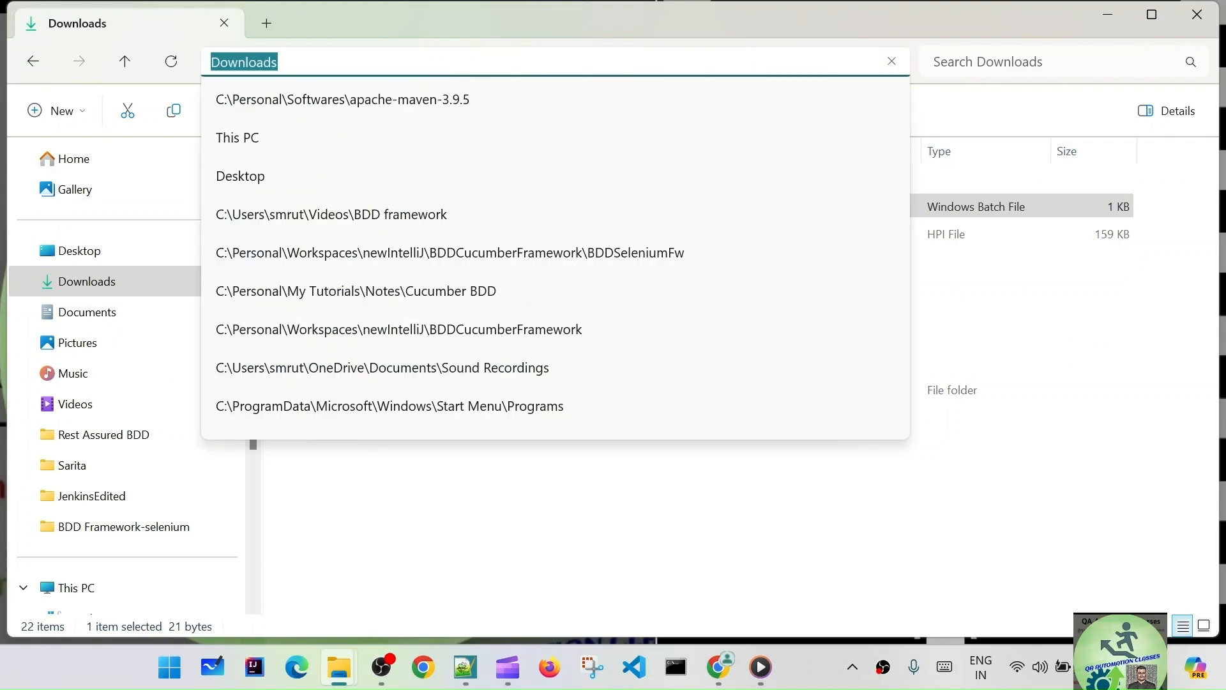
{"action": "left_click", "coordinate": [1108, 14]}
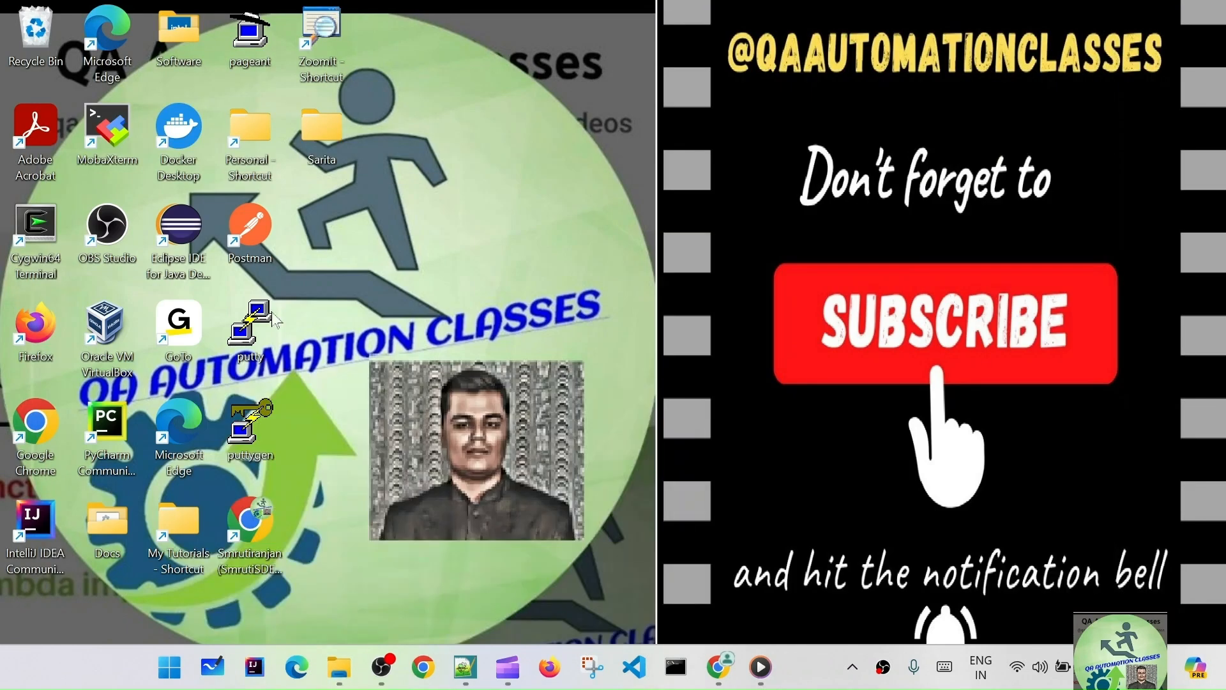
- Open the Docs folder from the desktop and keep its window minimised
{"action": "double_click", "coordinate": [196, 46]}
{"action": "left_click", "coordinate": [1193, 20]}
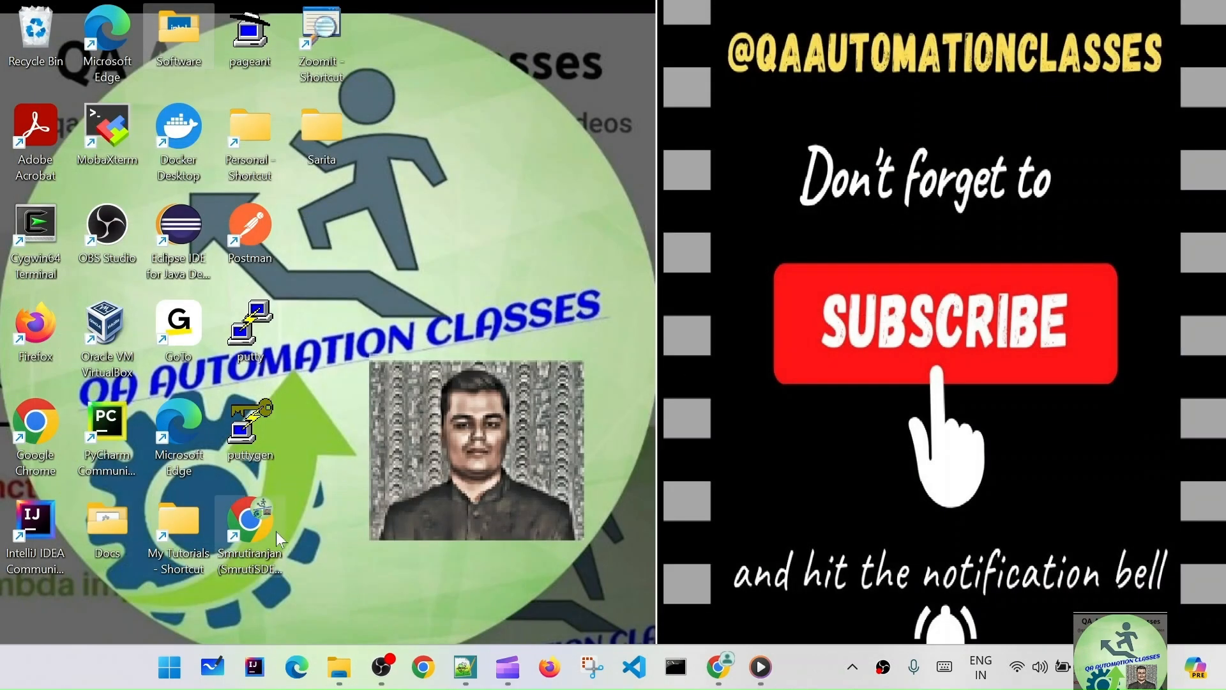
{"action": "double_click", "coordinate": [117, 538]}
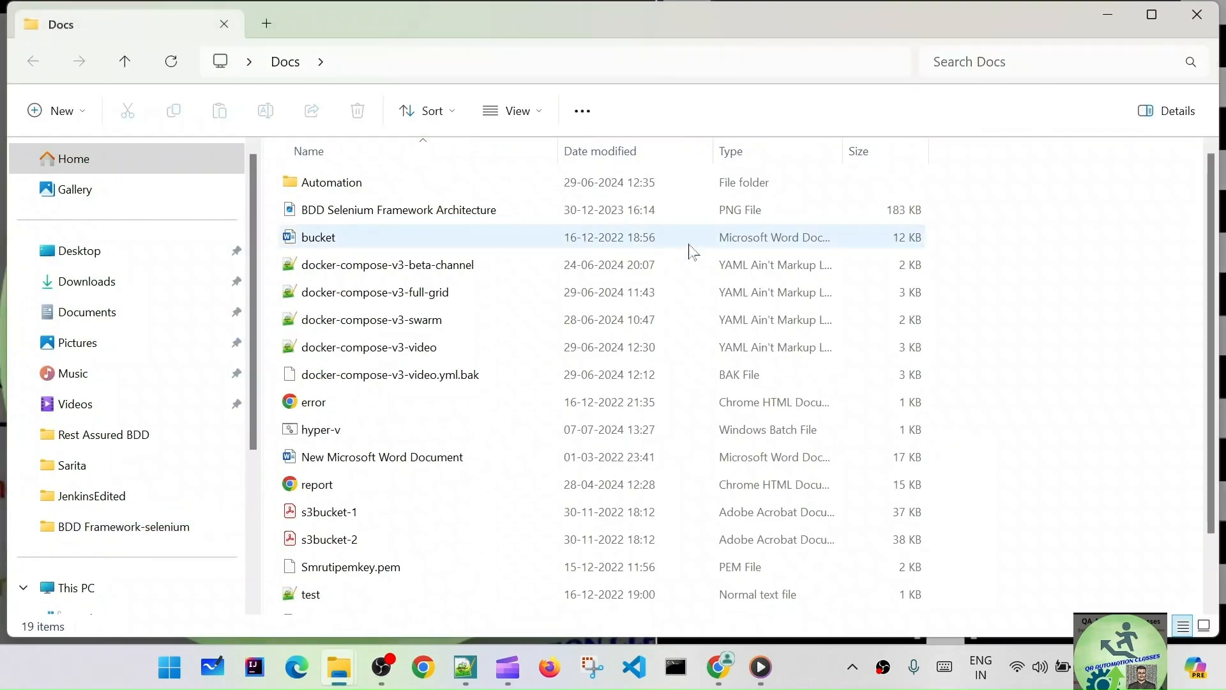
{"action": "left_click", "coordinate": [1112, 15]}
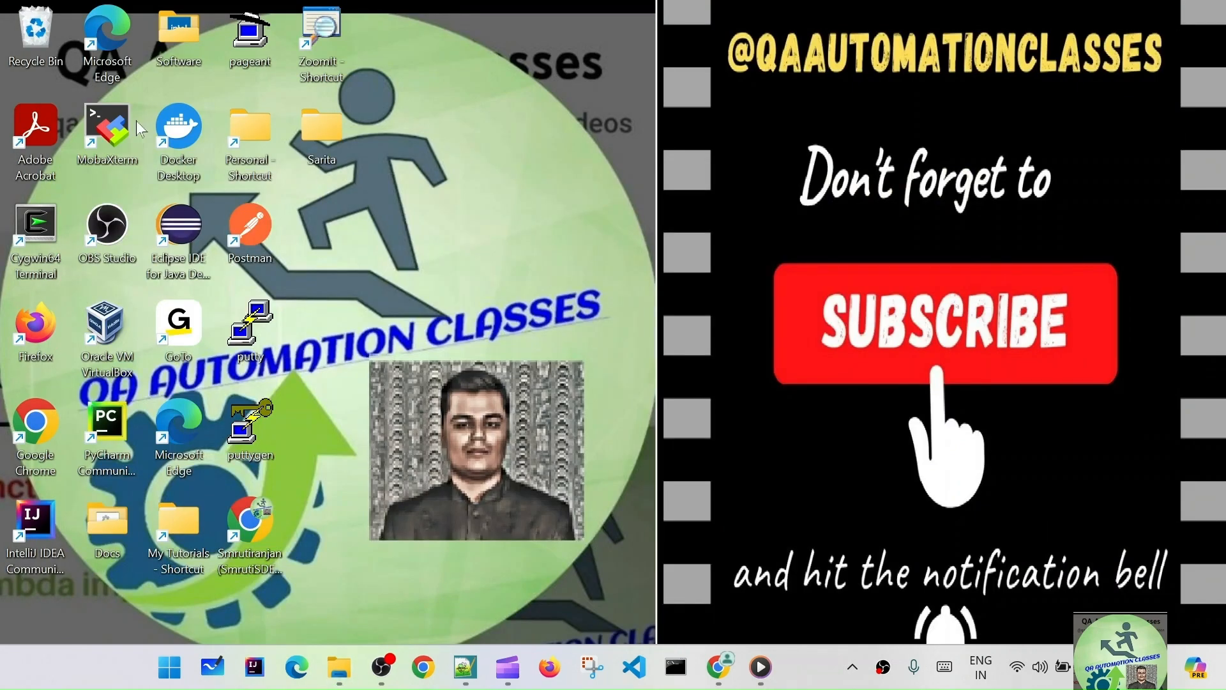
- Copy HelloWorld.bat from Downloads and paste it into the Docs folder
{"action": "key", "text": "super+e"}
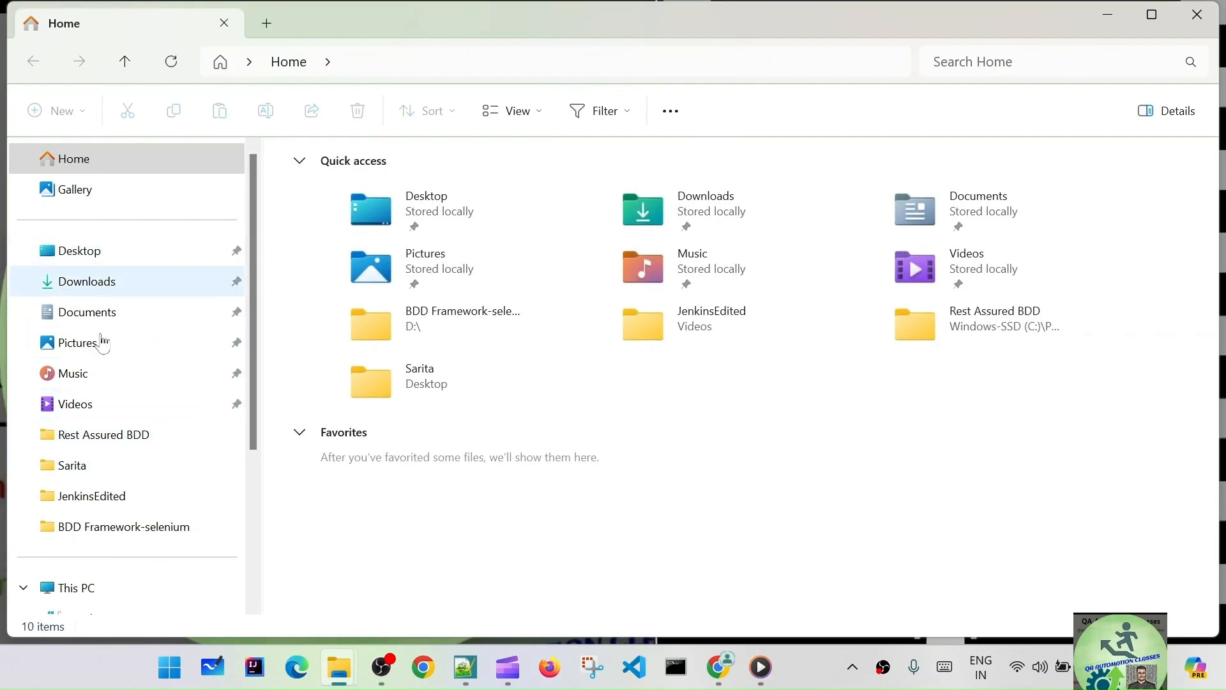
{"action": "scroll", "coordinate": [96, 277], "scroll_direction": "down", "scroll_amount": 3}
{"action": "scroll", "coordinate": [107, 345], "scroll_direction": "up", "scroll_amount": 1}
{"action": "scroll", "coordinate": [106, 287], "scroll_direction": "up", "scroll_amount": 2}
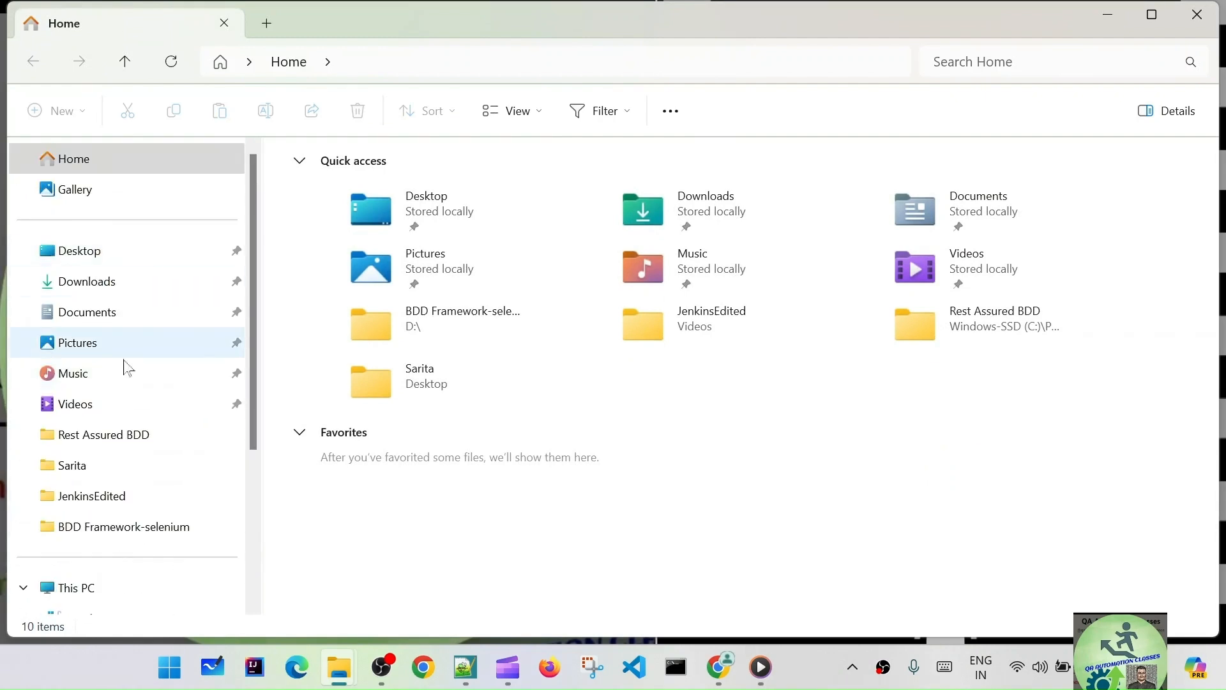
{"action": "left_click", "coordinate": [172, 281]}
{"action": "left_click", "coordinate": [354, 208]}
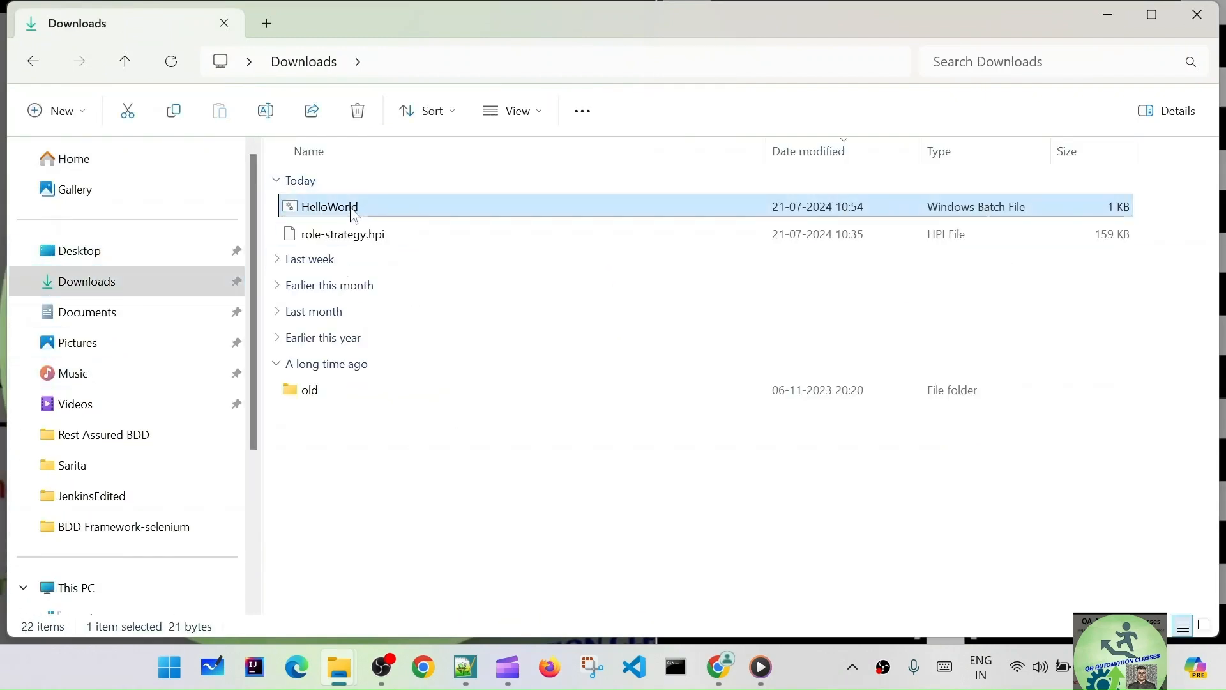
{"action": "key", "text": "ctrl+c"}
{"action": "key", "text": "alt+Tab"}
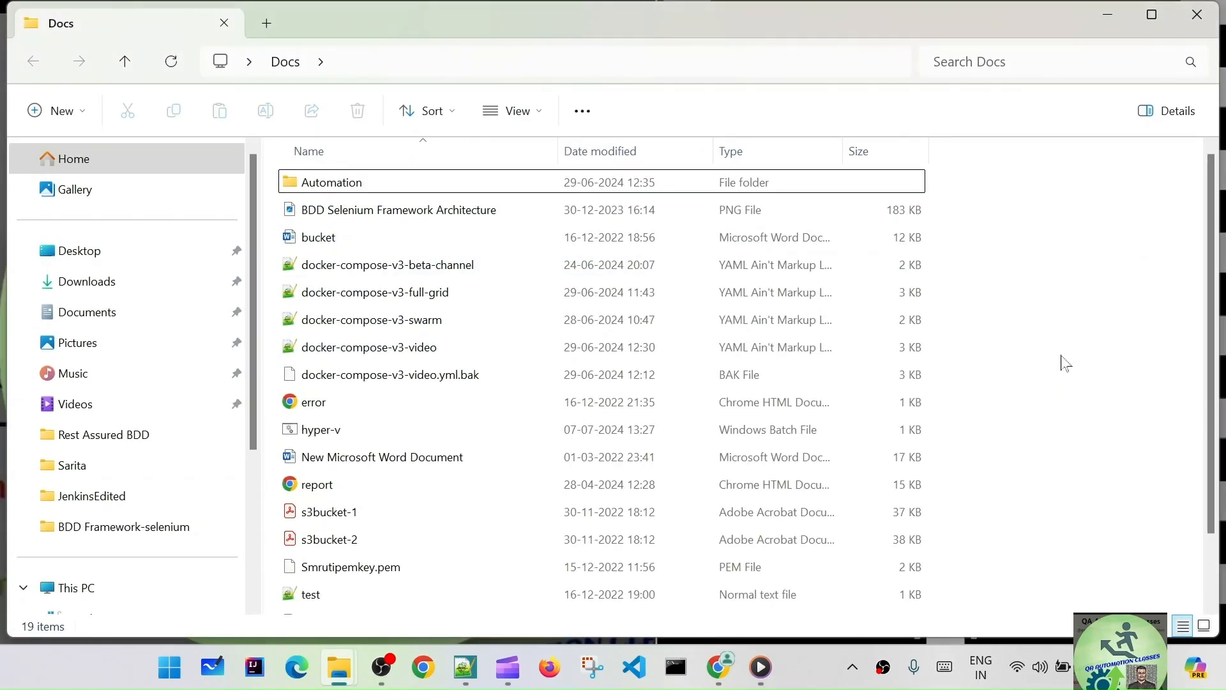
{"action": "key", "text": "ctrl+v"}
{"action": "key", "text": "alt+Tab"}
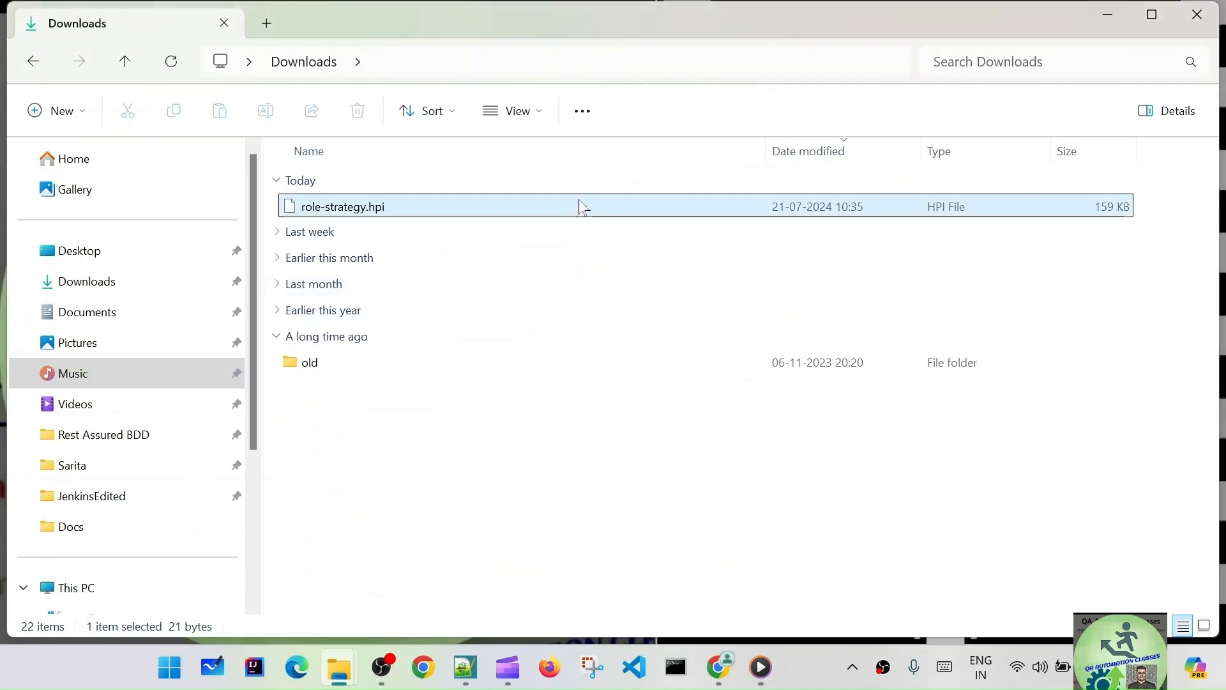
{"action": "left_click", "coordinate": [1197, 14]}
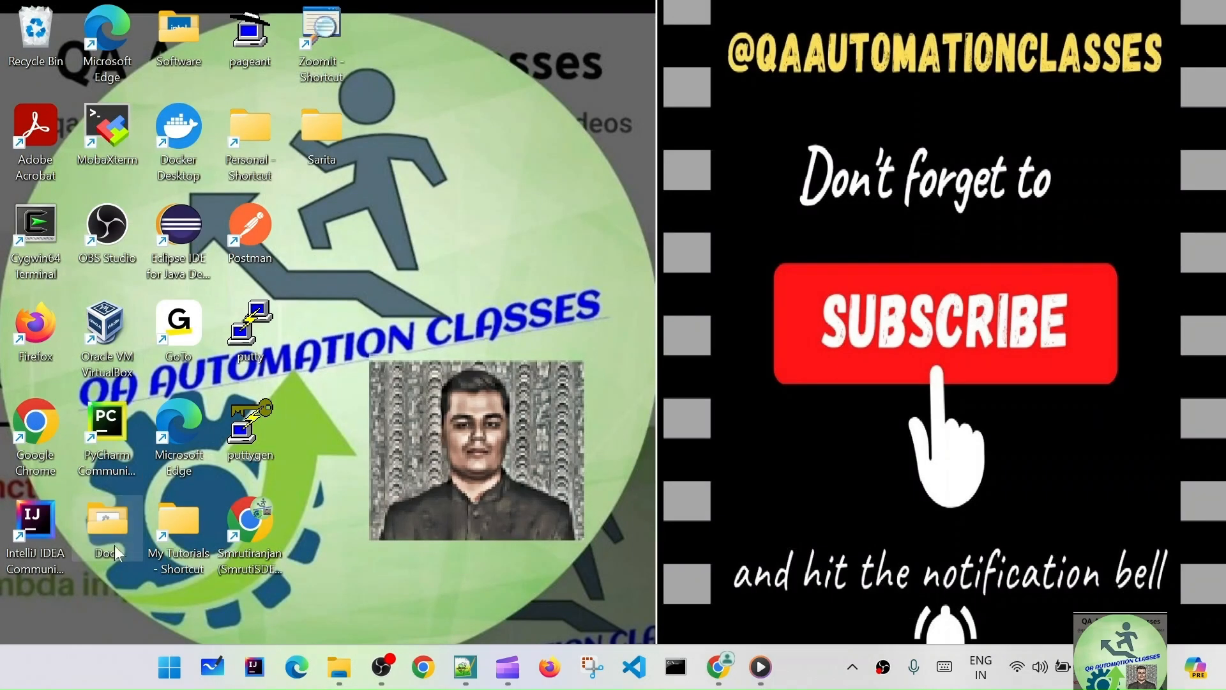
- Copy the Docs folder path and paste it over the Jenkins Command box text
{"action": "double_click", "coordinate": [108, 527]}
{"action": "left_click", "coordinate": [562, 62]}
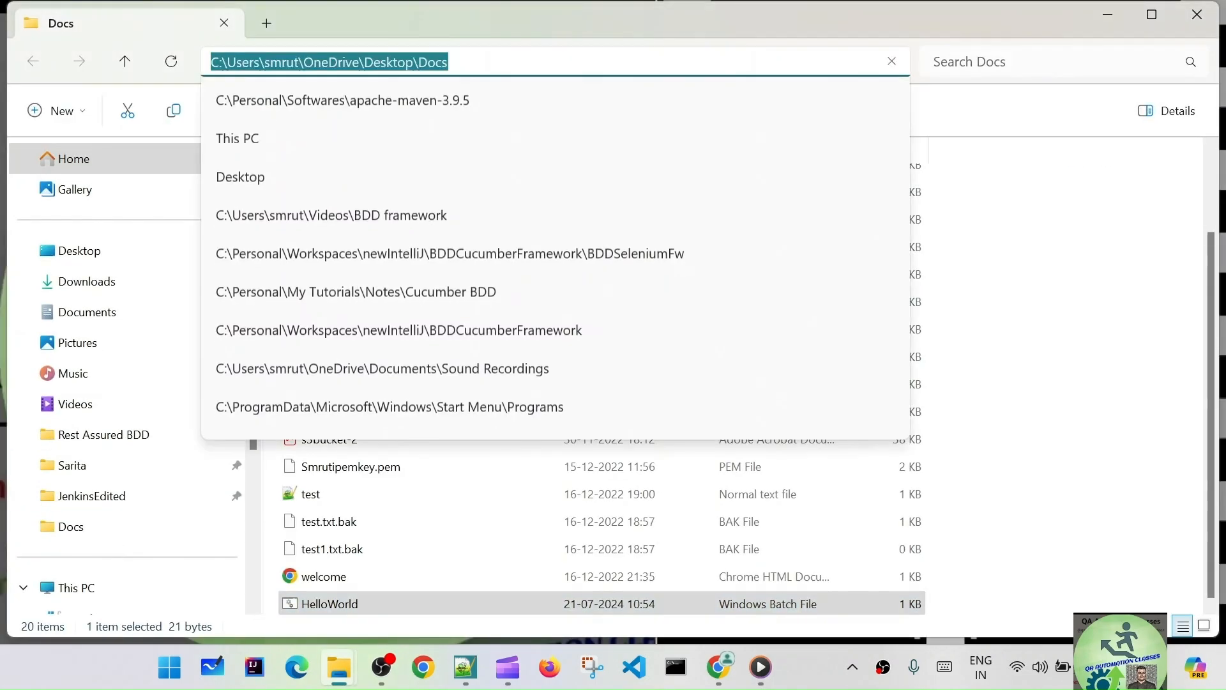
{"action": "left_click", "coordinate": [87, 282]}
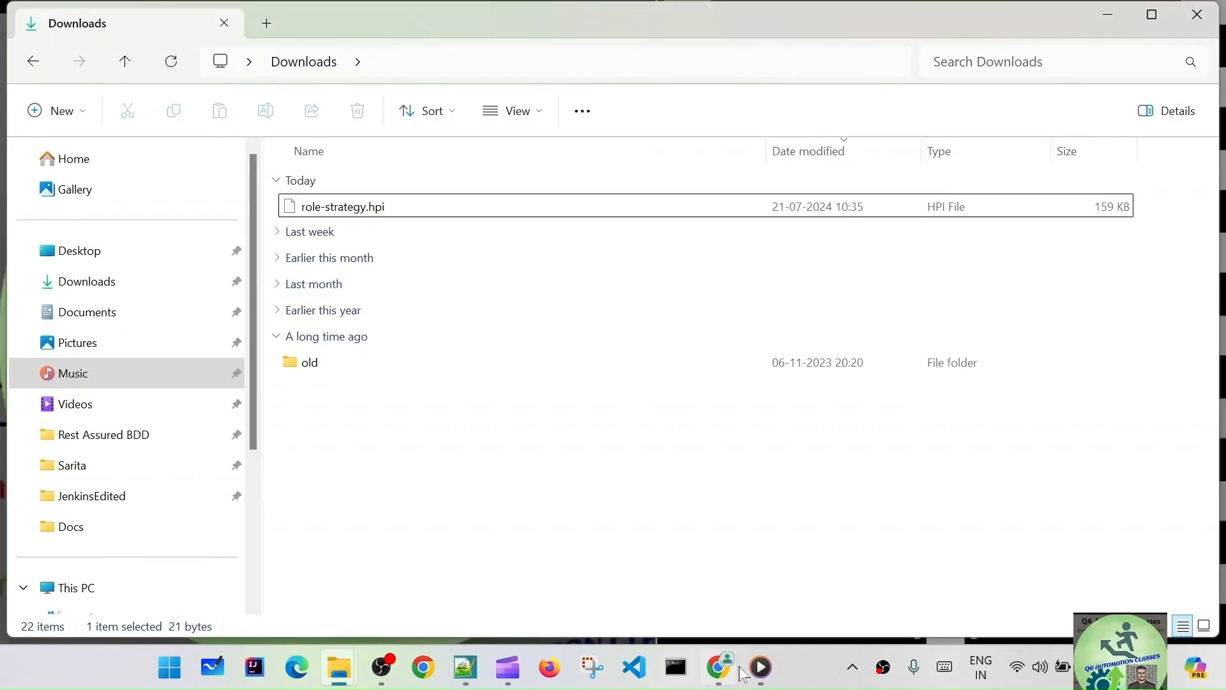
{"action": "left_click", "coordinate": [733, 672]}
{"action": "key", "text": "ctrl+a"}
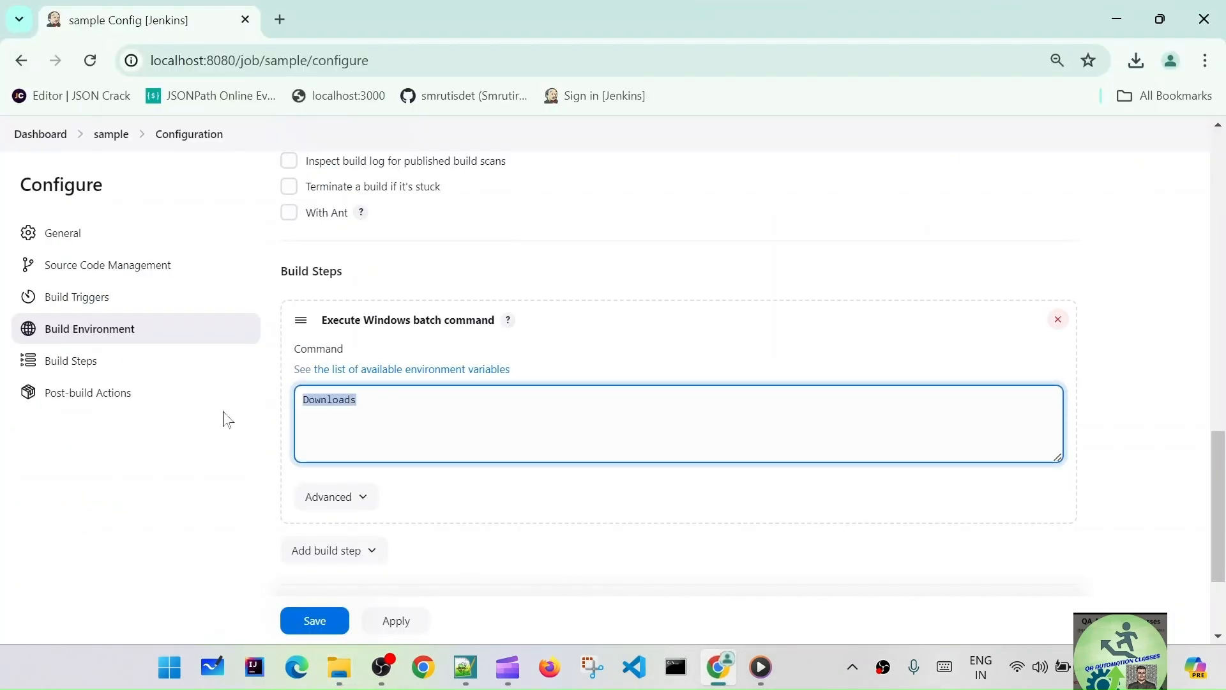
{"action": "key", "text": "ctrl+v"}
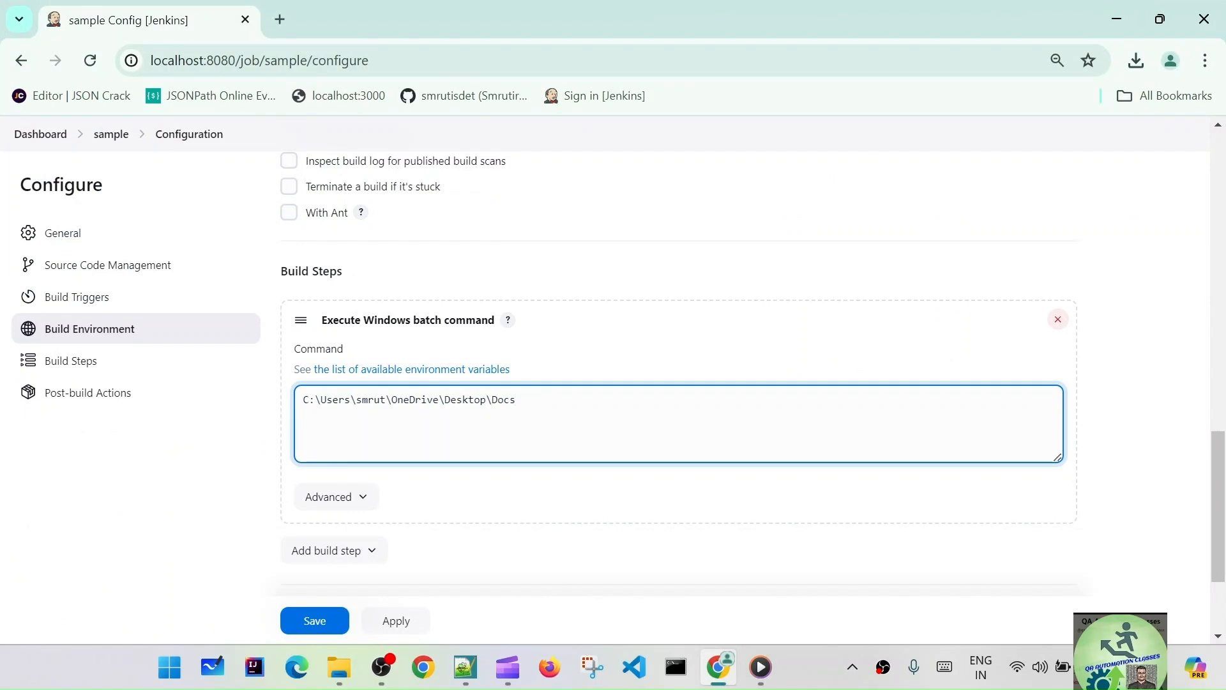
- Append \HelloWorld.bat to the sample job's batch command path, then apply and save
{"action": "type", "text": "\\Her"}
{"action": "type", "text": "loWorld.bat"}
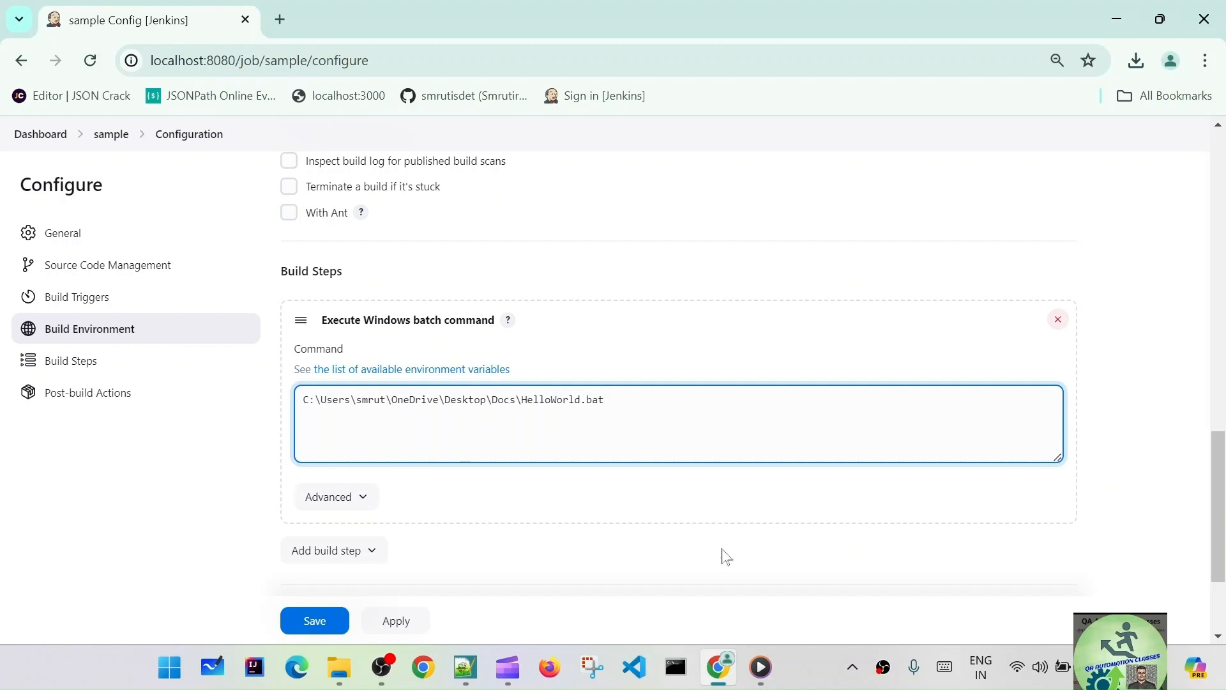
{"action": "left_click", "coordinate": [394, 621]}
{"action": "left_click", "coordinate": [315, 623]}
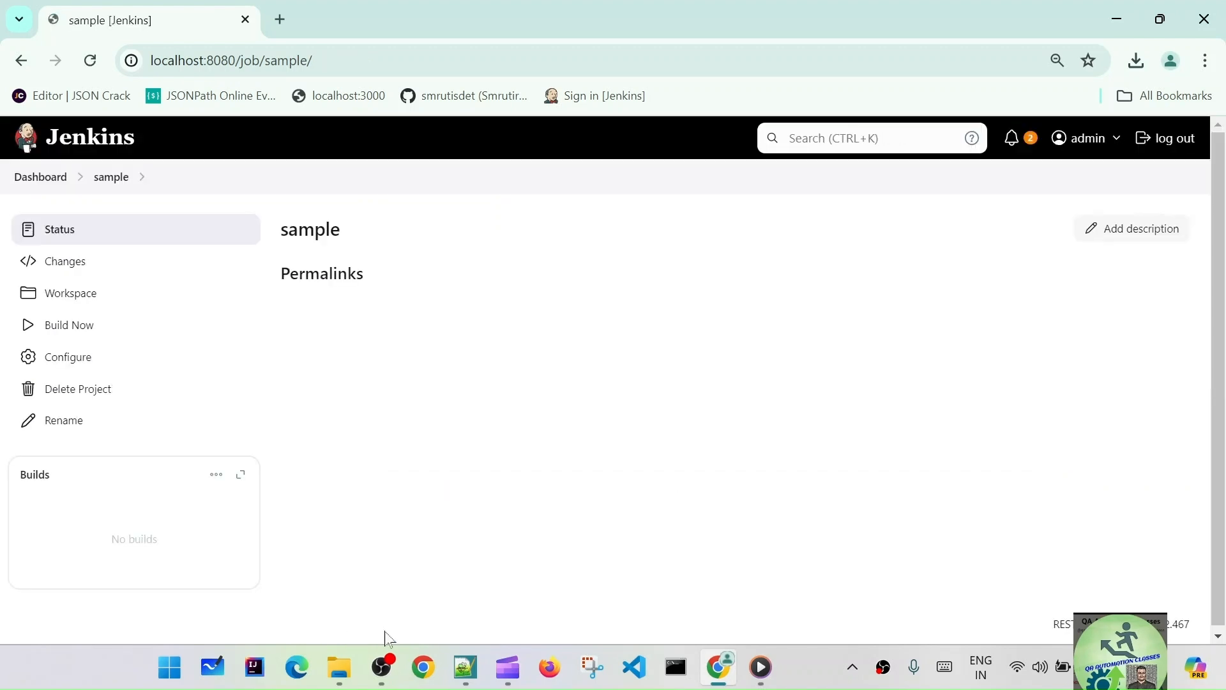
- Build the sample job, check that build #1's console log shows Hello World!!!, then return to the dashboard
{"action": "left_click", "coordinate": [81, 327]}
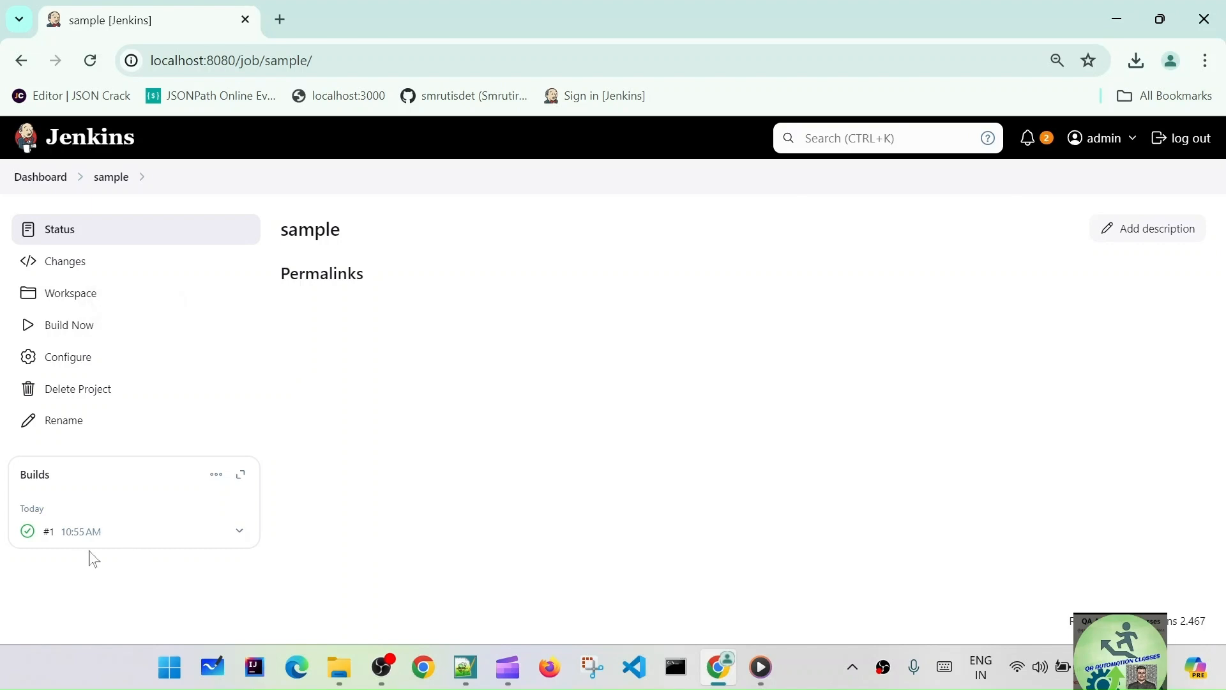
{"action": "left_click", "coordinate": [80, 540]}
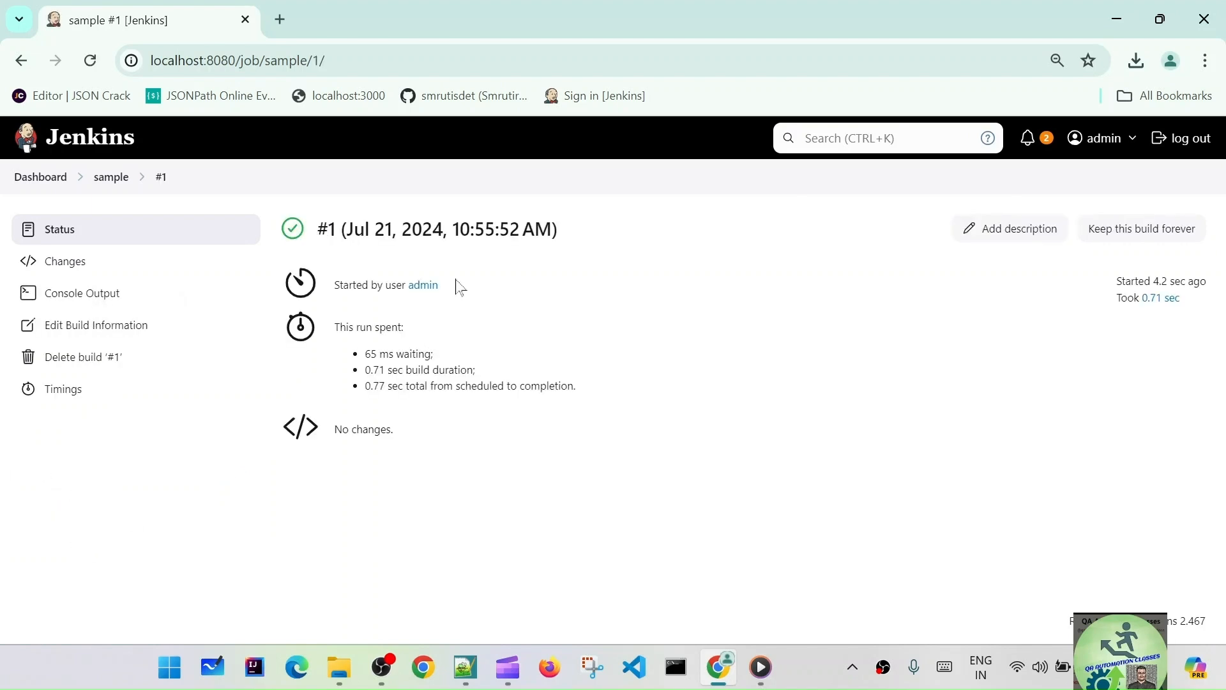
{"action": "left_click", "coordinate": [90, 294]}
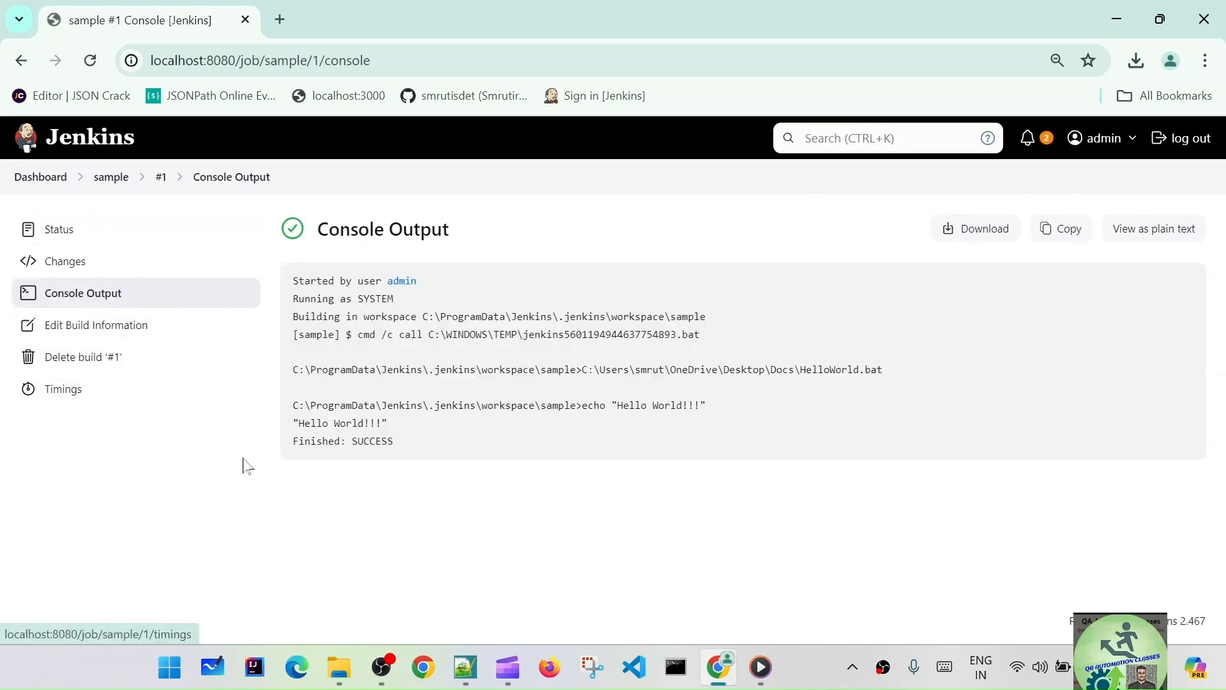
{"action": "left_click_drag", "start_coordinate": [411, 427], "coordinate": [367, 529]}
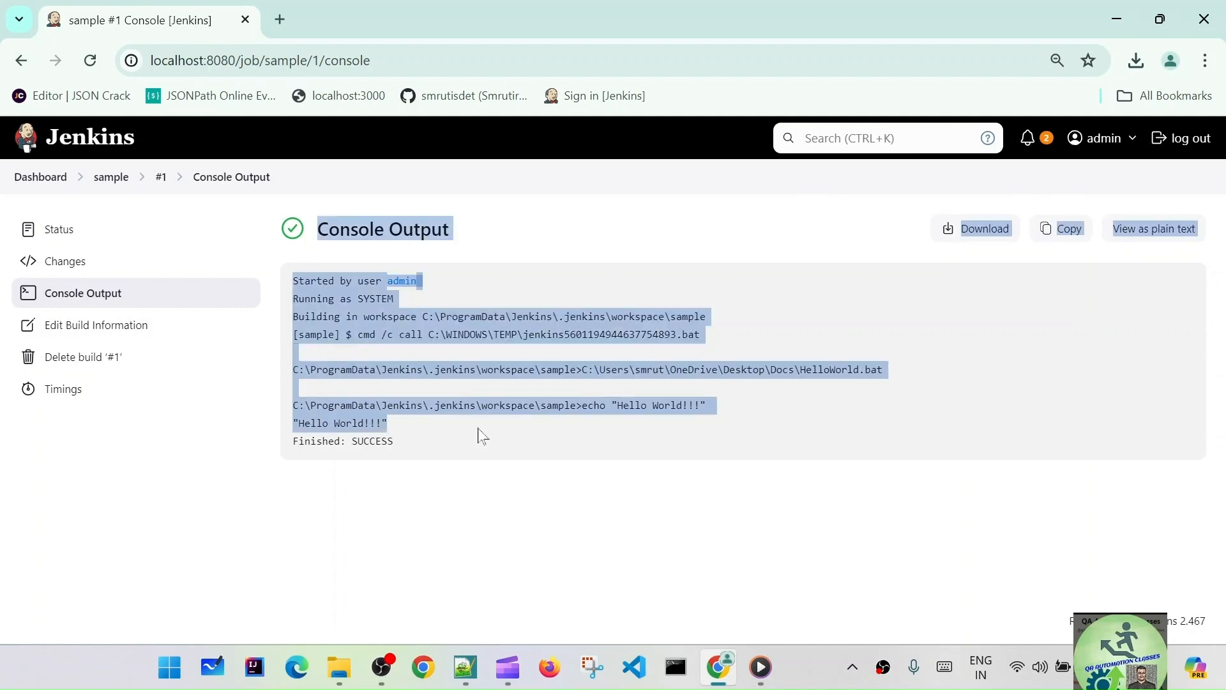
{"action": "left_click", "coordinate": [489, 437]}
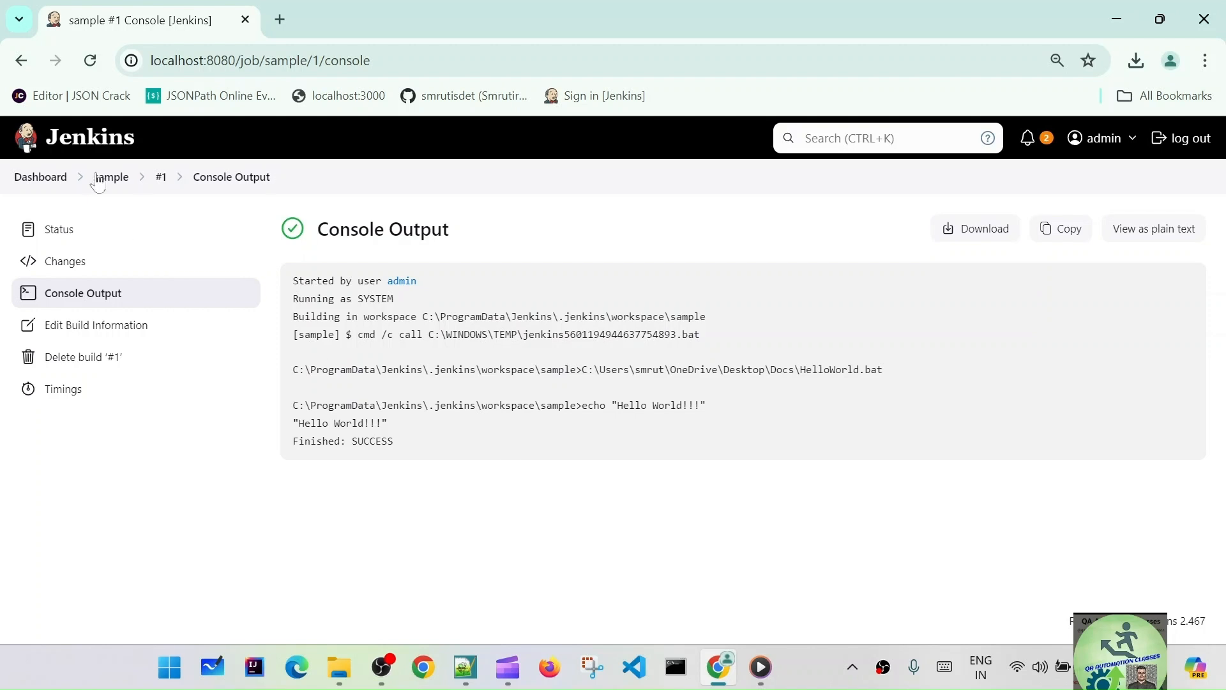
{"action": "left_click", "coordinate": [40, 176]}
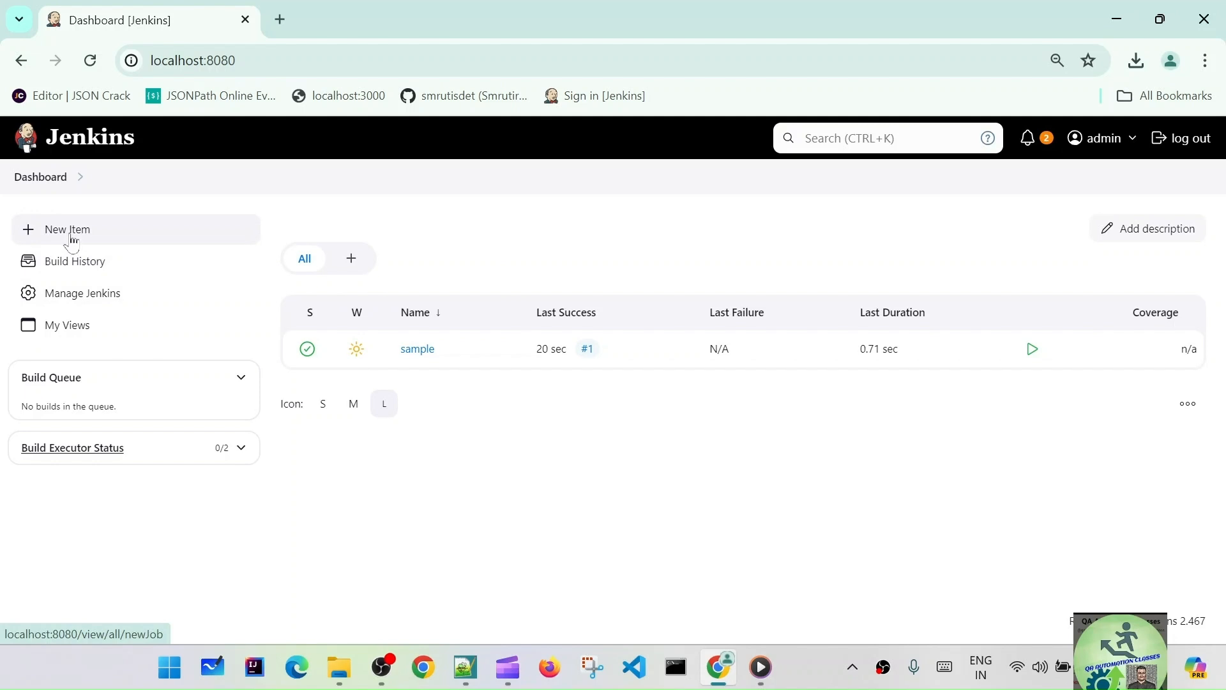
- Review the Build History of all jobs, toggling the executor and queue panels, then log out as admin
{"action": "left_click", "coordinate": [86, 264]}
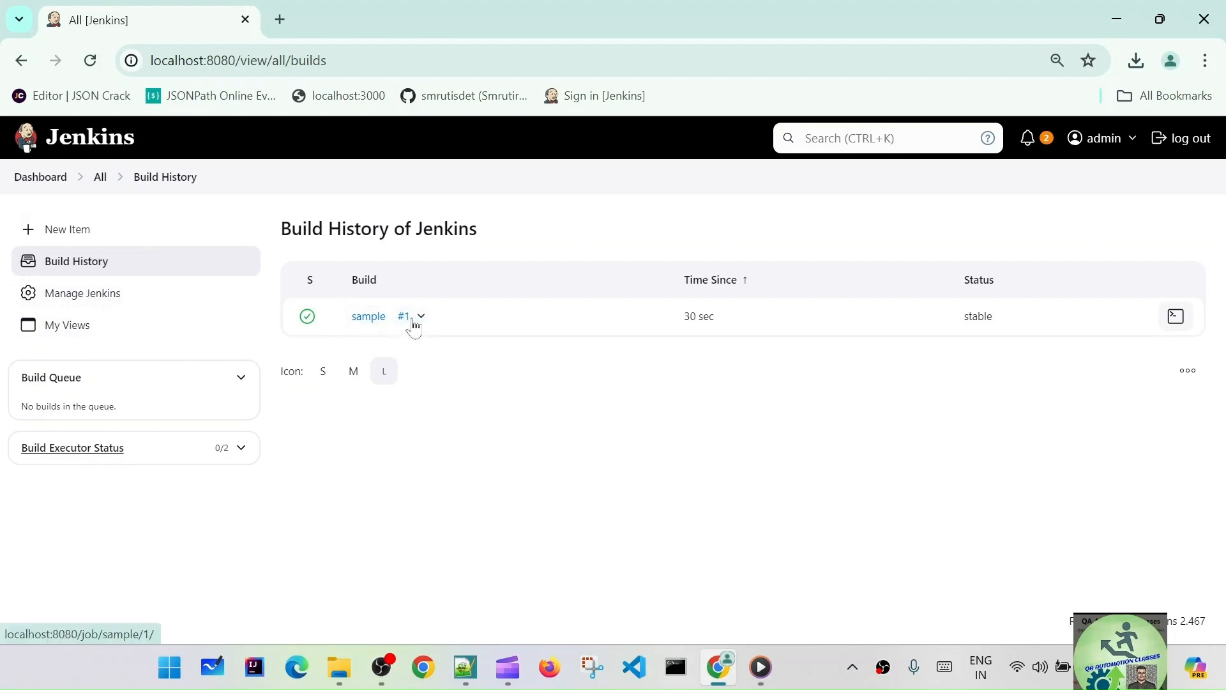
{"action": "left_click", "coordinate": [242, 450]}
{"action": "left_click", "coordinate": [242, 449]}
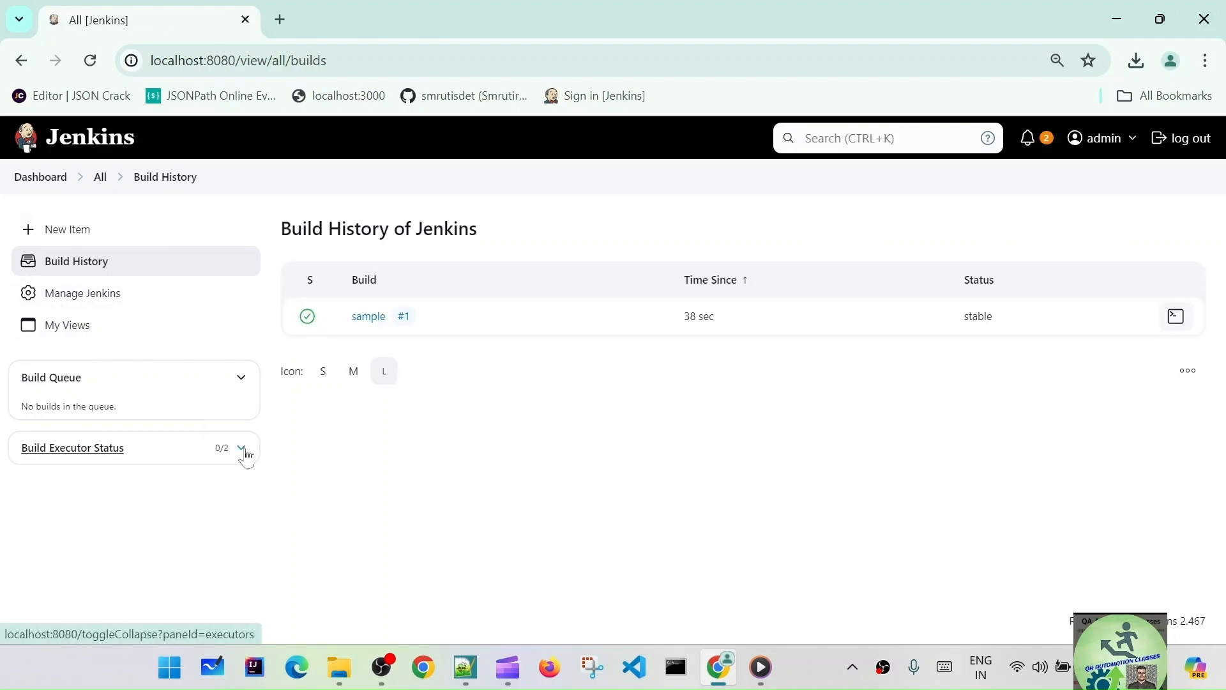
{"action": "left_click", "coordinate": [241, 378]}
{"action": "left_click", "coordinate": [90, 309]}
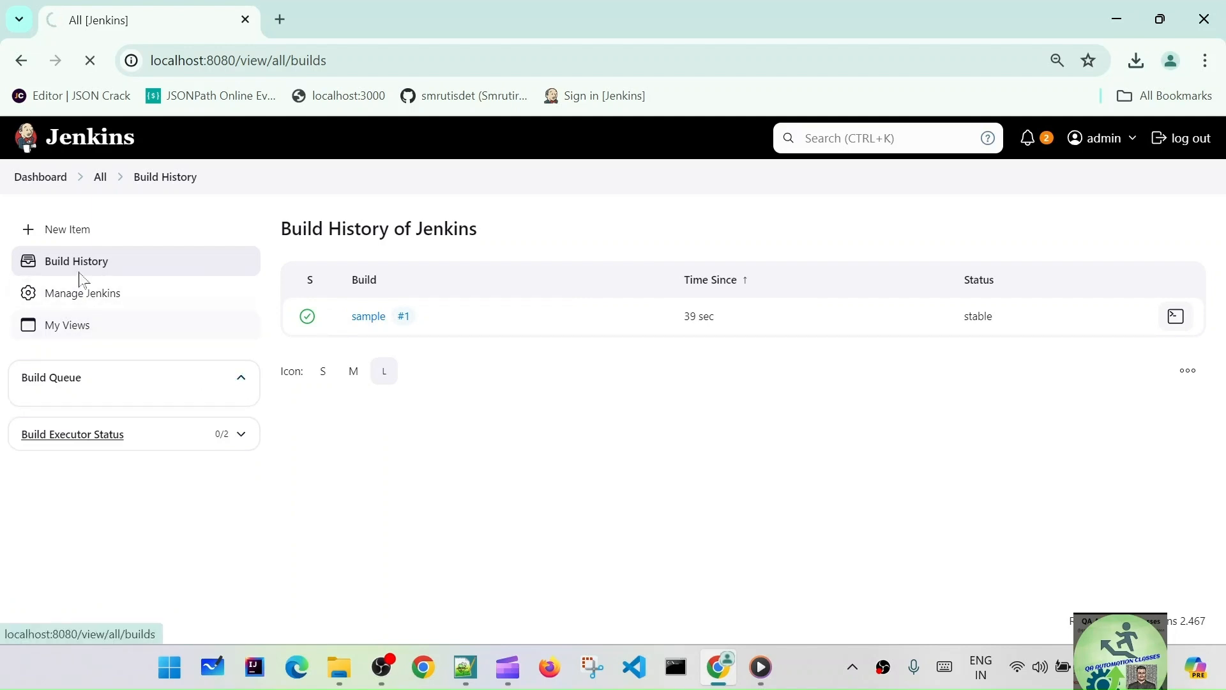
{"action": "left_click", "coordinate": [1163, 135]}
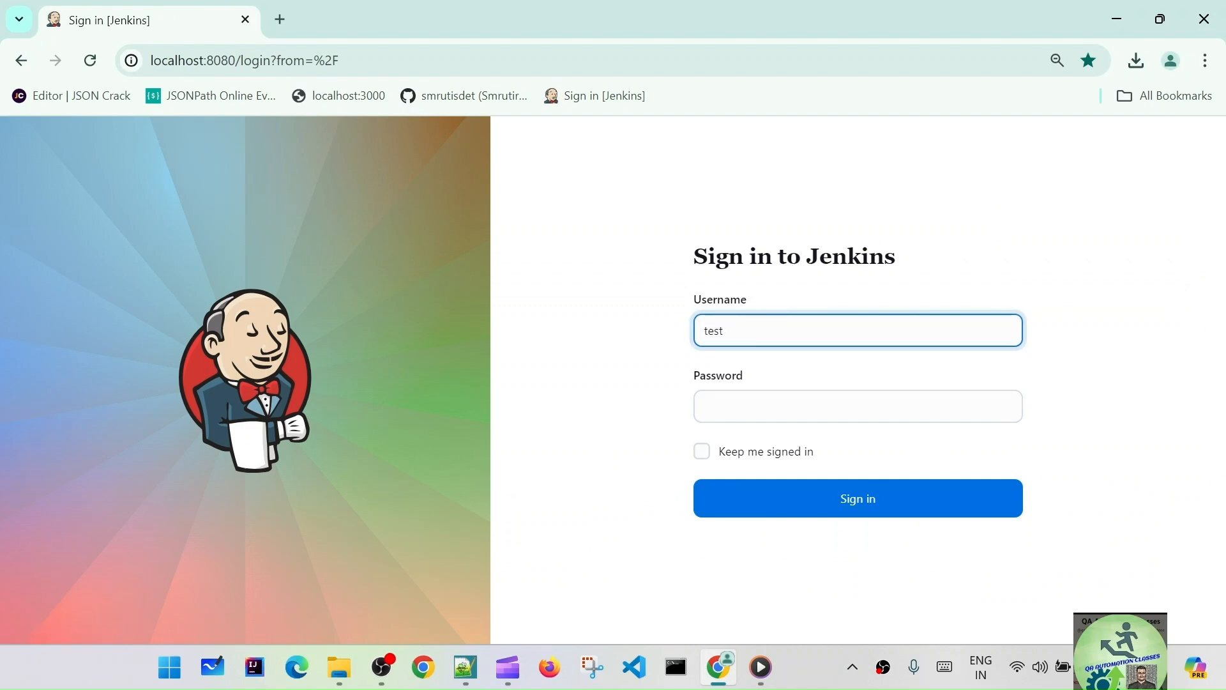
- Sign in as the test user, retrying the password and dismissing Chrome's breach warning
{"action": "key", "text": "Tab"}
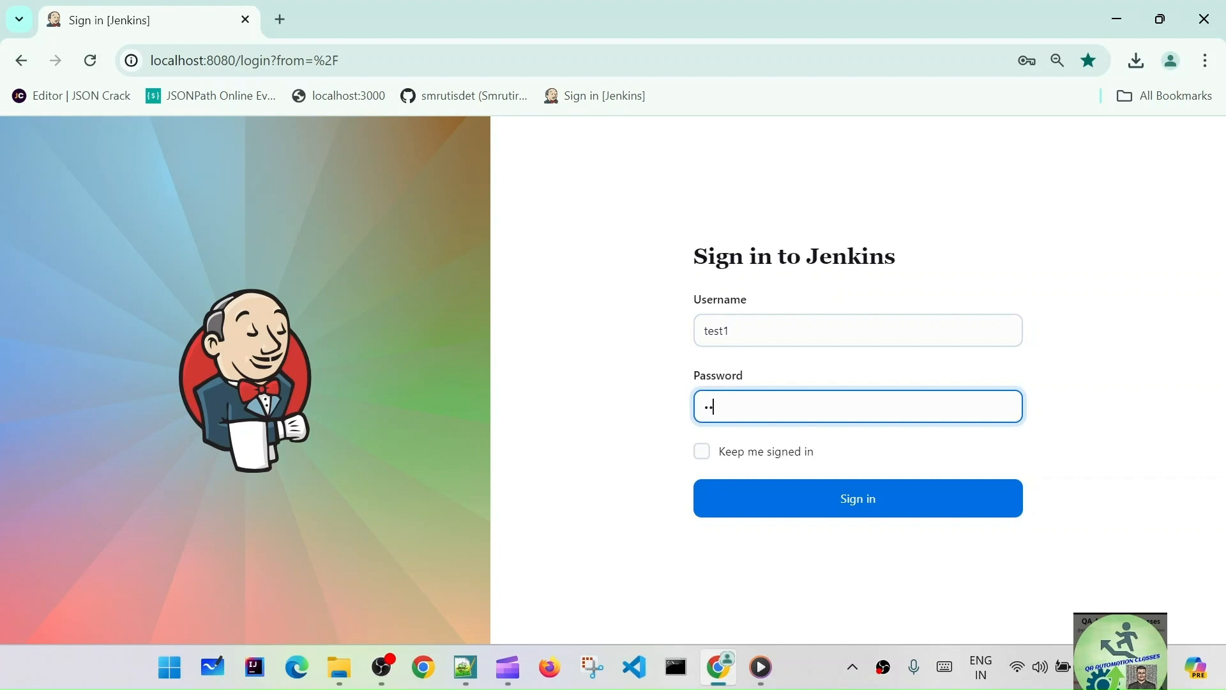
{"action": "left_click", "coordinate": [884, 507]}
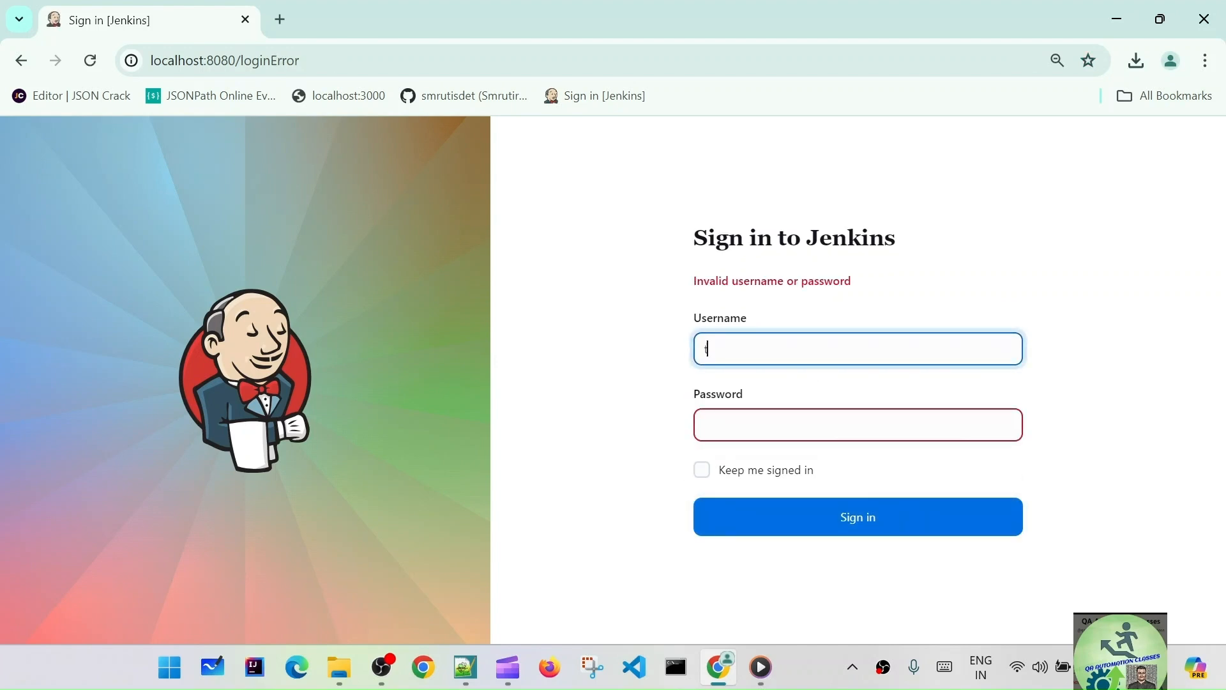
{"action": "key", "text": "Tab"}
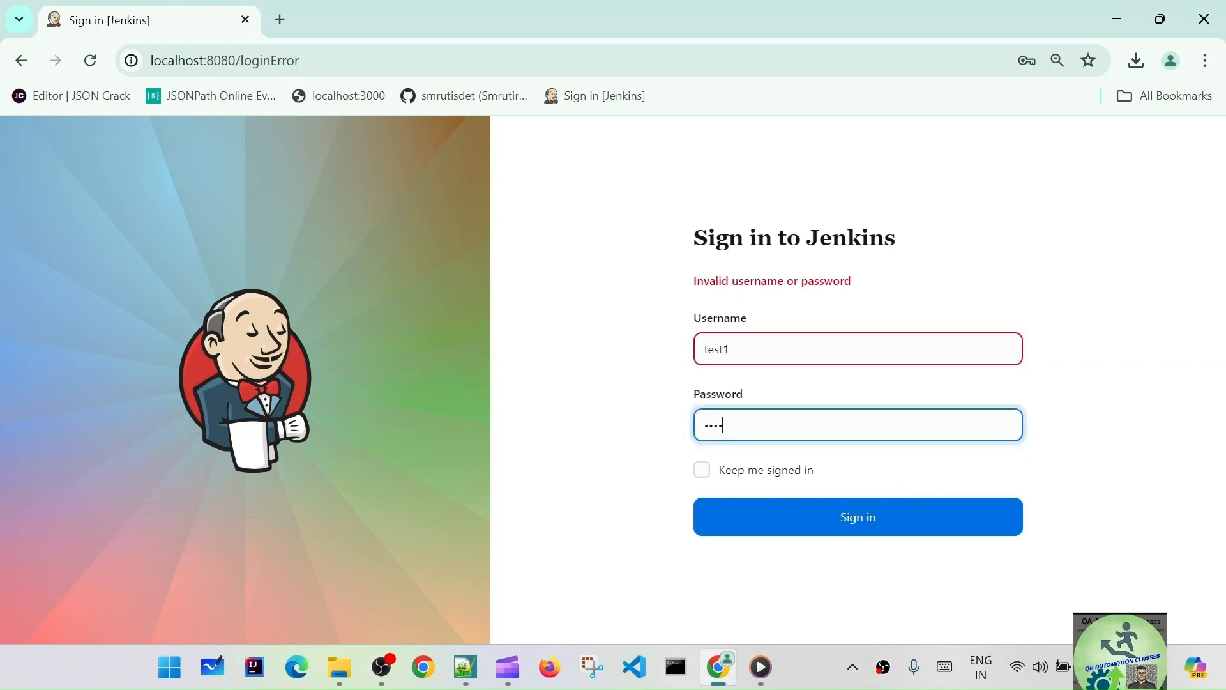
{"action": "left_click", "coordinate": [829, 532]}
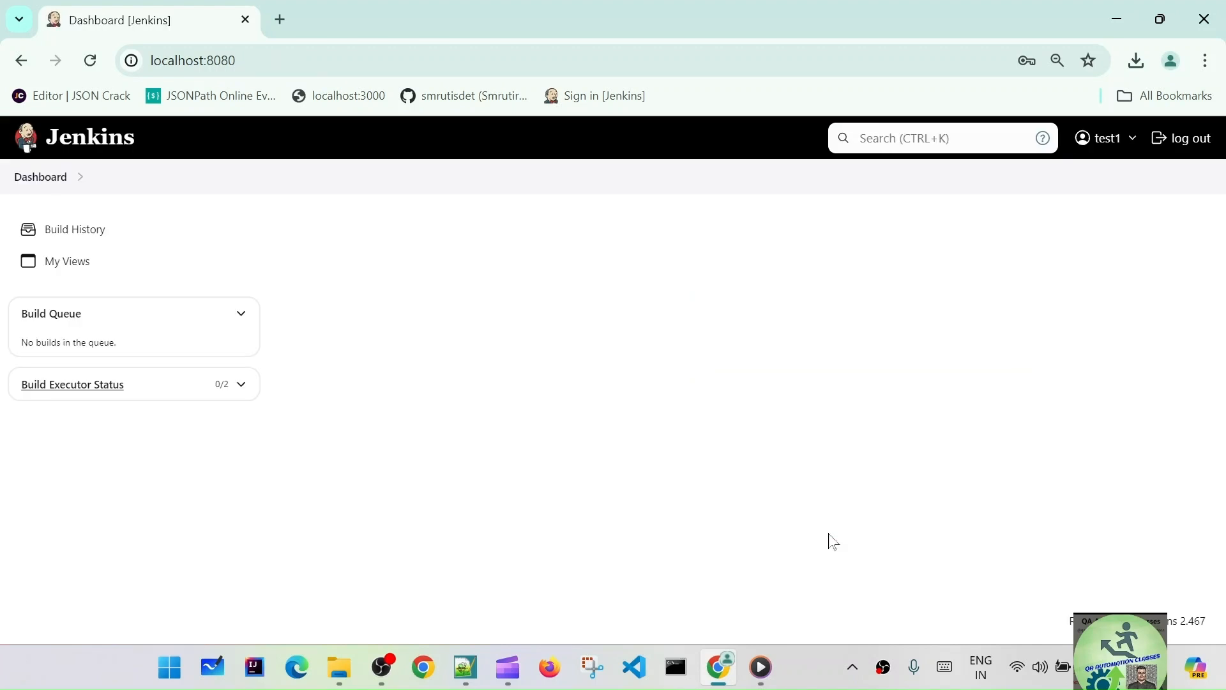
{"action": "left_click", "coordinate": [778, 329]}
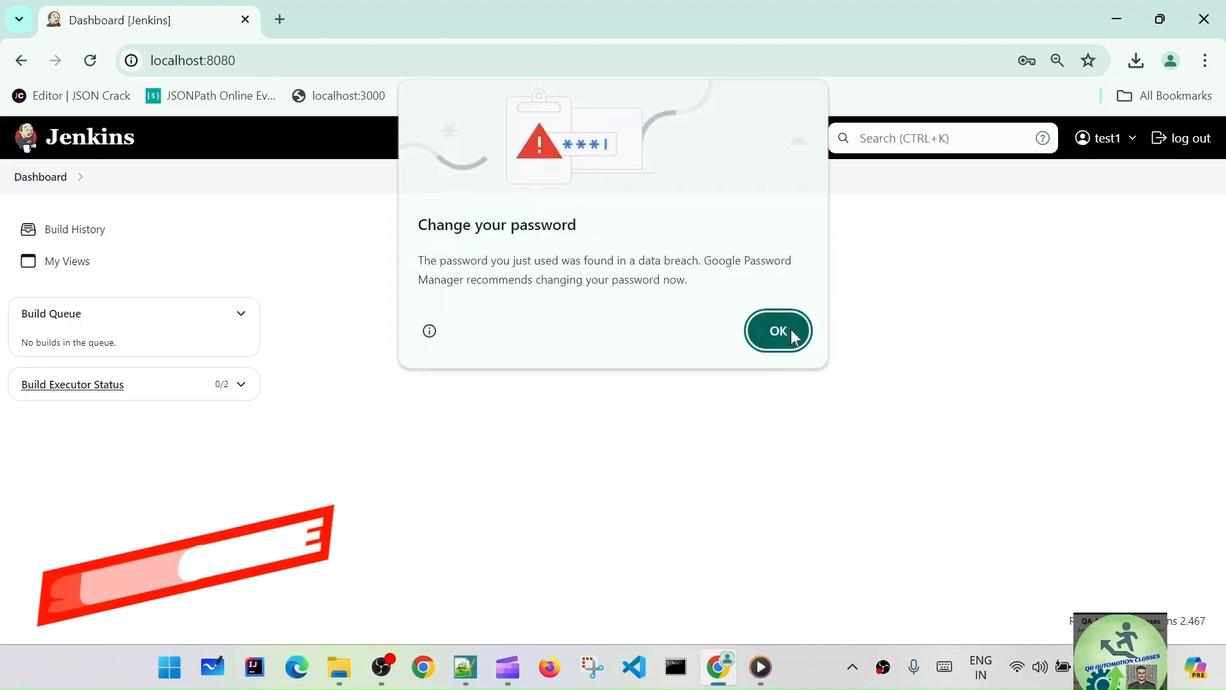
- Check the test user's Build History, All view, My Views and profile, confirming that no jobs appear
{"action": "left_click", "coordinate": [44, 233]}
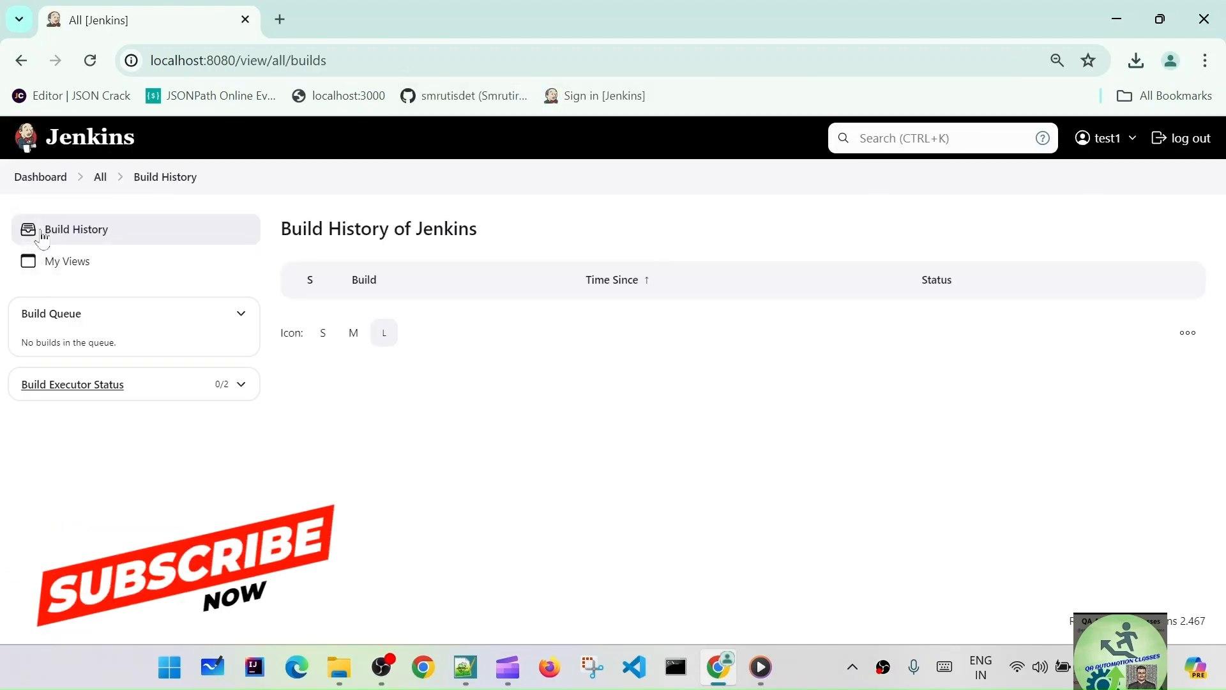
{"action": "left_click", "coordinate": [119, 179]}
{"action": "left_click", "coordinate": [57, 179]}
{"action": "left_click", "coordinate": [65, 262]}
{"action": "left_click", "coordinate": [61, 234]}
{"action": "left_click", "coordinate": [187, 177]}
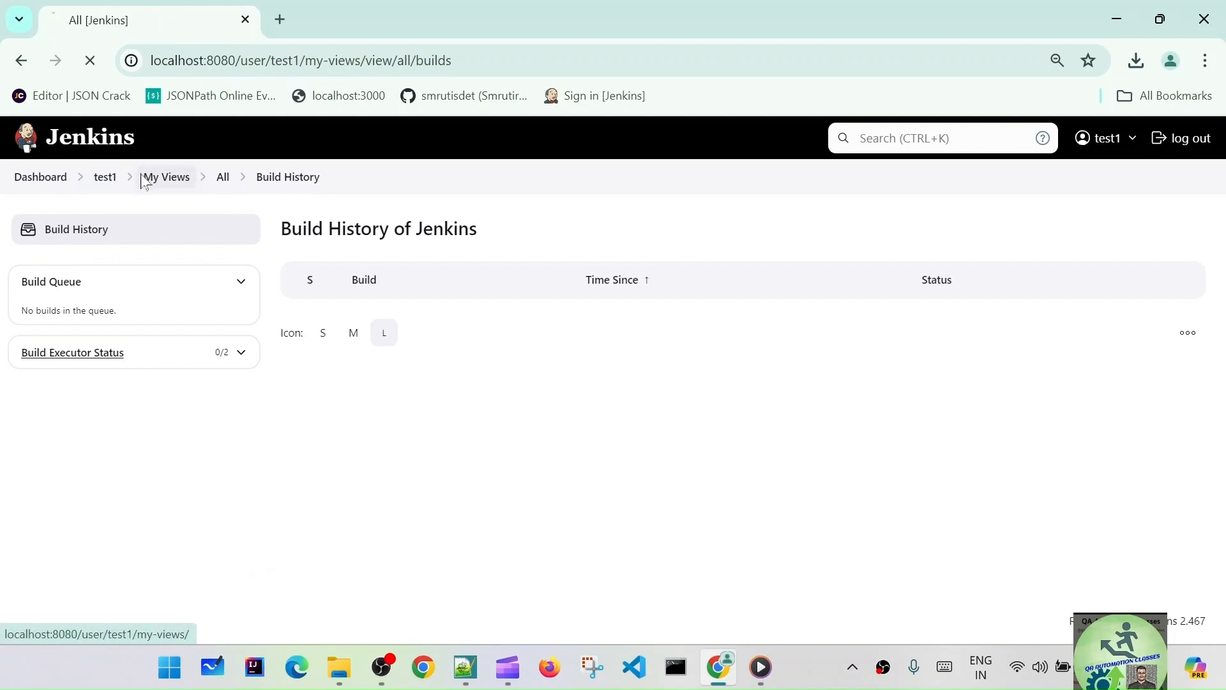
{"action": "left_click", "coordinate": [108, 179]}
{"action": "left_click", "coordinate": [46, 179]}
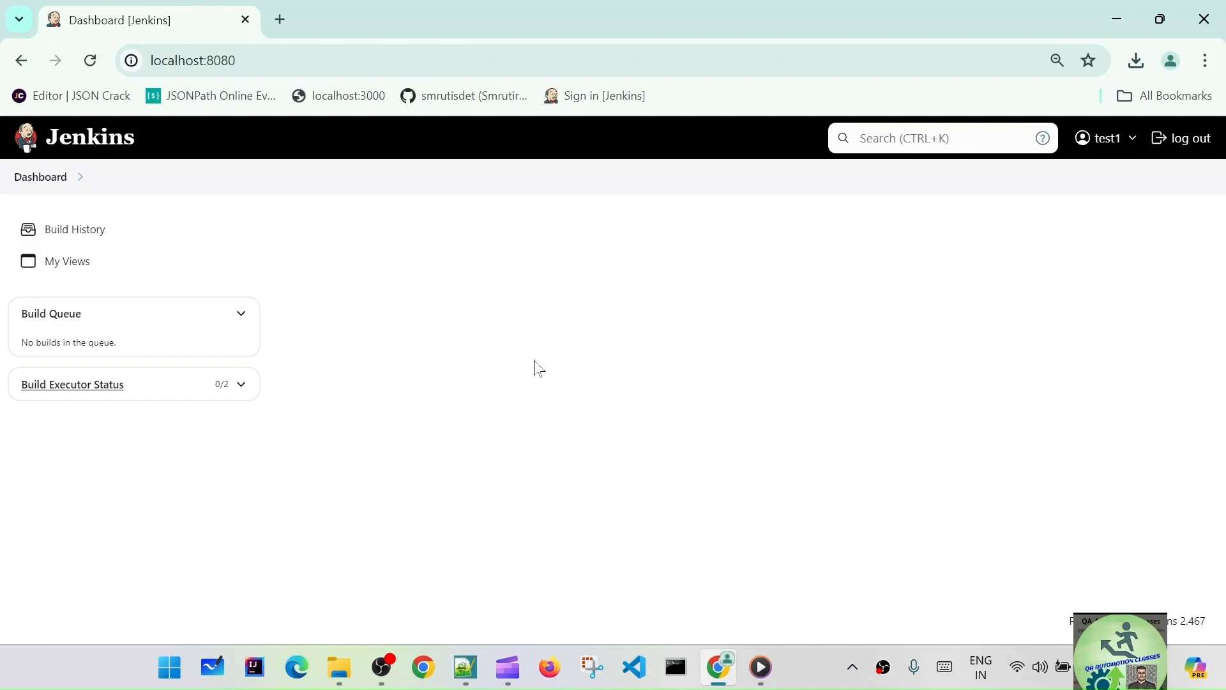
{"action": "right_click", "coordinate": [182, 28]}
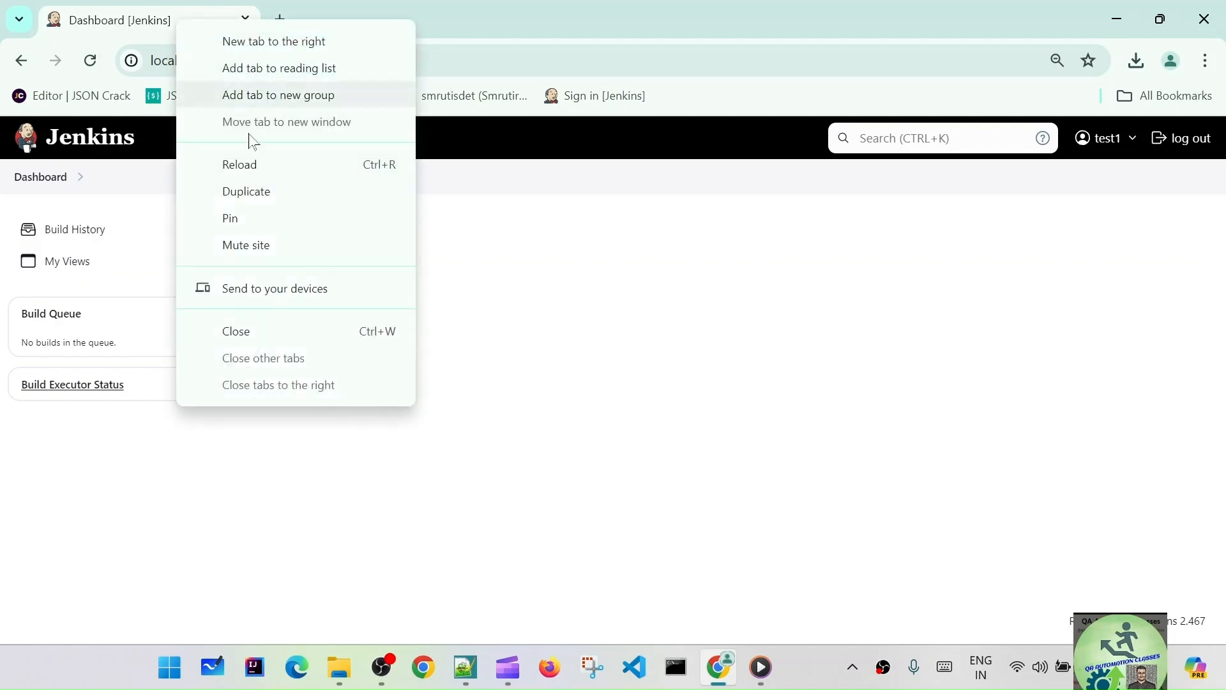
- Duplicate the Jenkins tab, log the test user out there and sign in as admin
{"action": "left_click", "coordinate": [273, 193]}
{"action": "left_click", "coordinate": [1179, 138]}
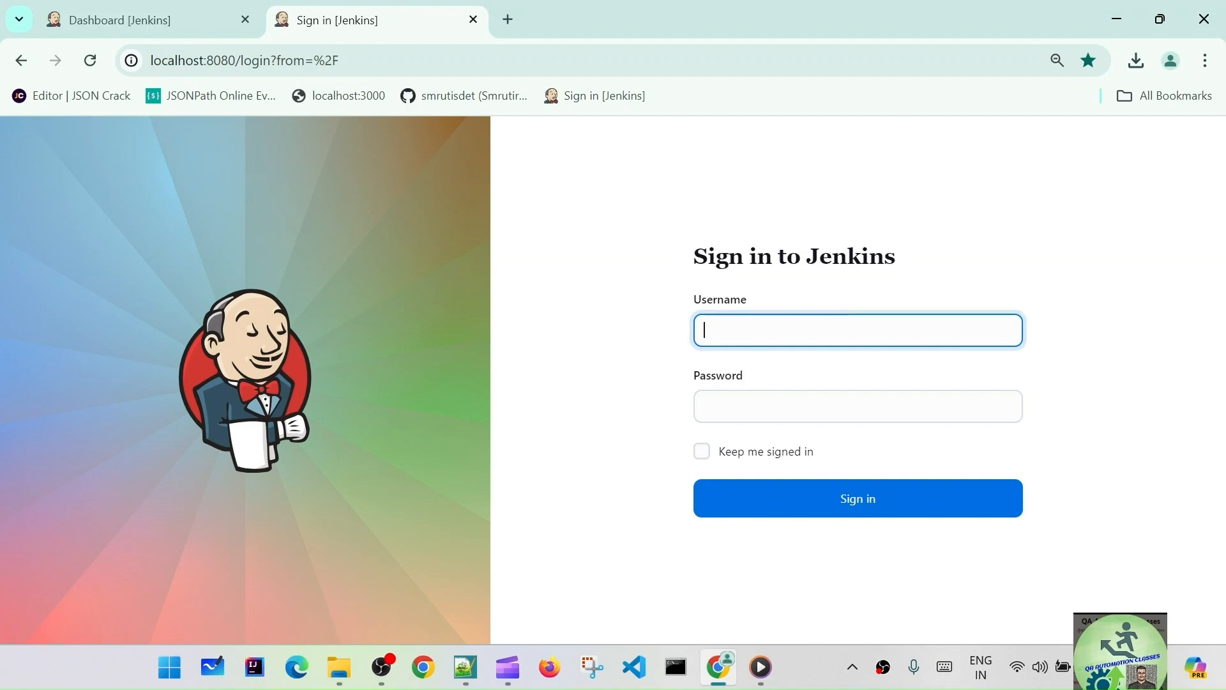
{"action": "type", "text": "admin"}
{"action": "left_click", "coordinate": [763, 404]}
{"action": "type", "text": "•"}
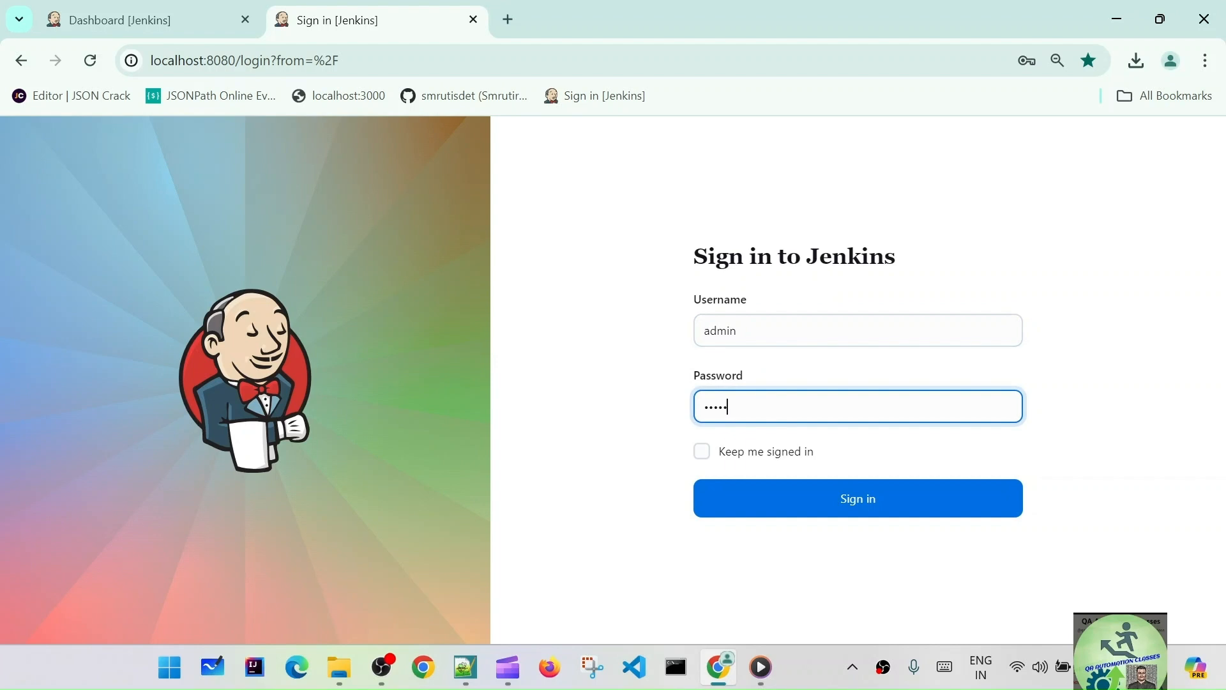
{"action": "left_click", "coordinate": [835, 496]}
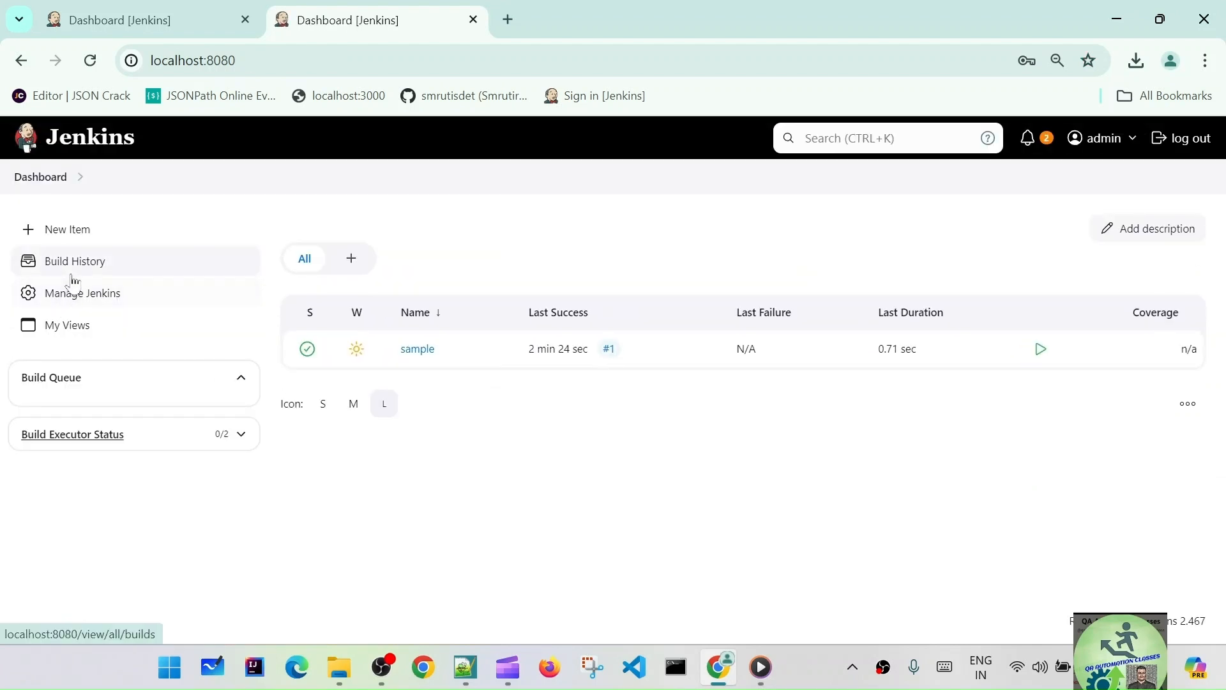
- Compare the test user's dashboard with the admin's, then open Manage Jenkins
{"action": "left_click", "coordinate": [87, 12]}
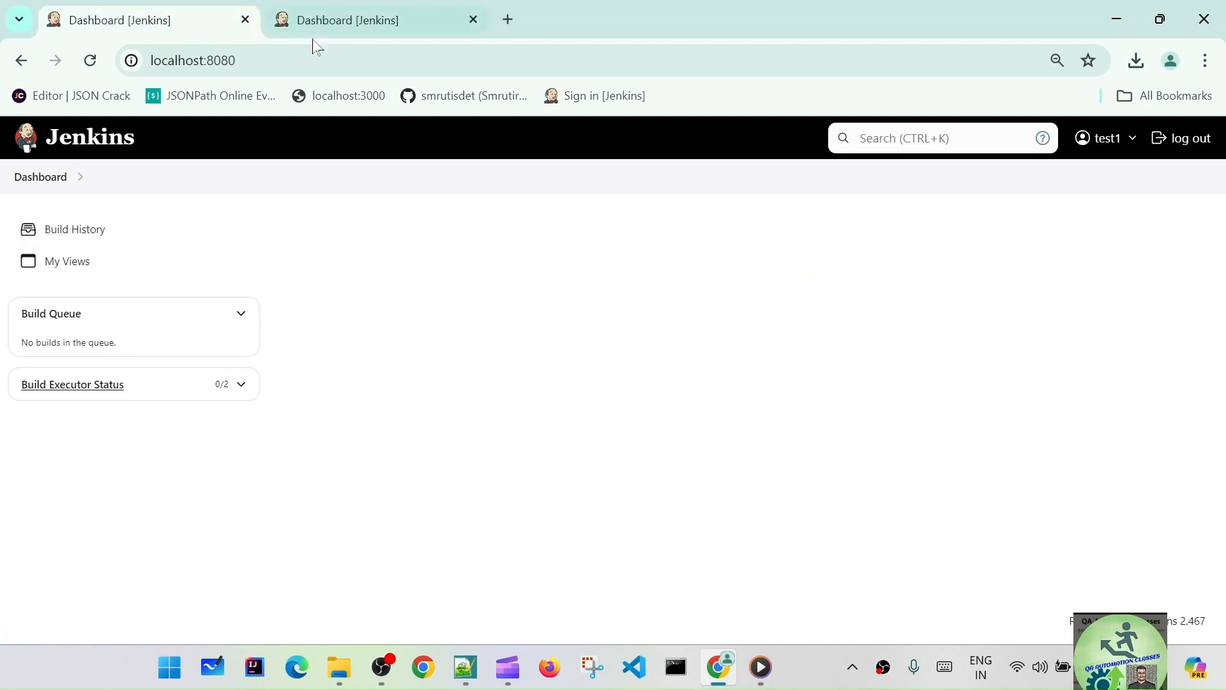
{"action": "left_click", "coordinate": [338, 19]}
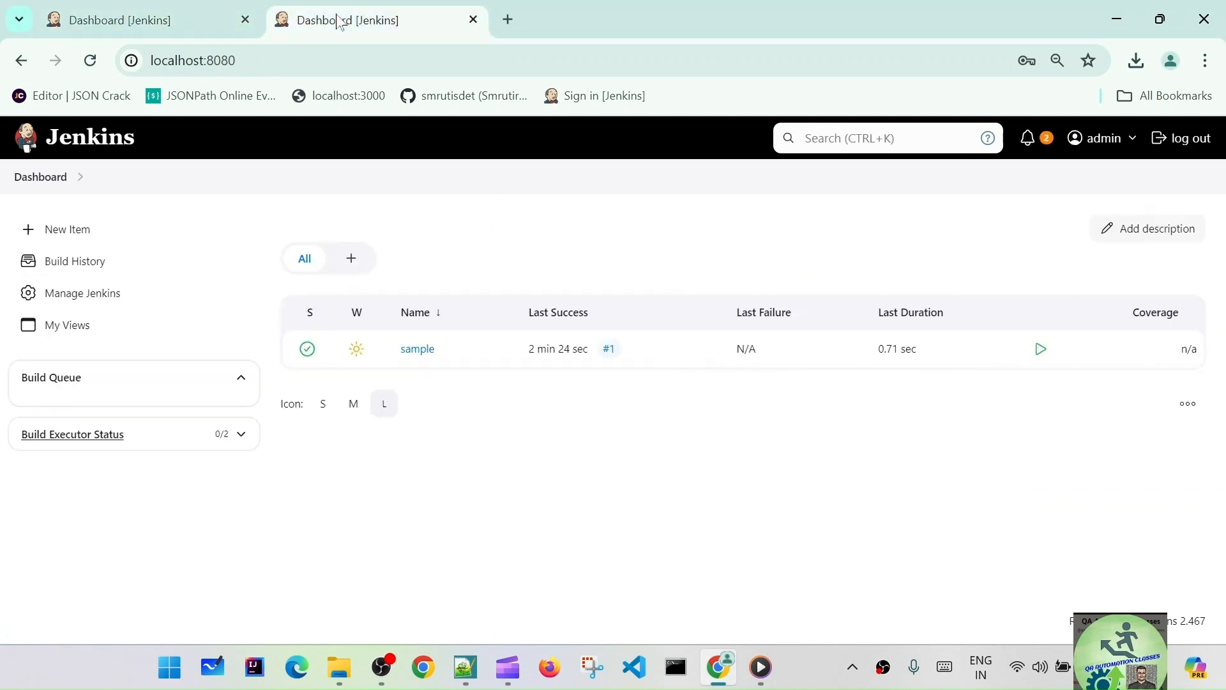
{"action": "left_click", "coordinate": [101, 295]}
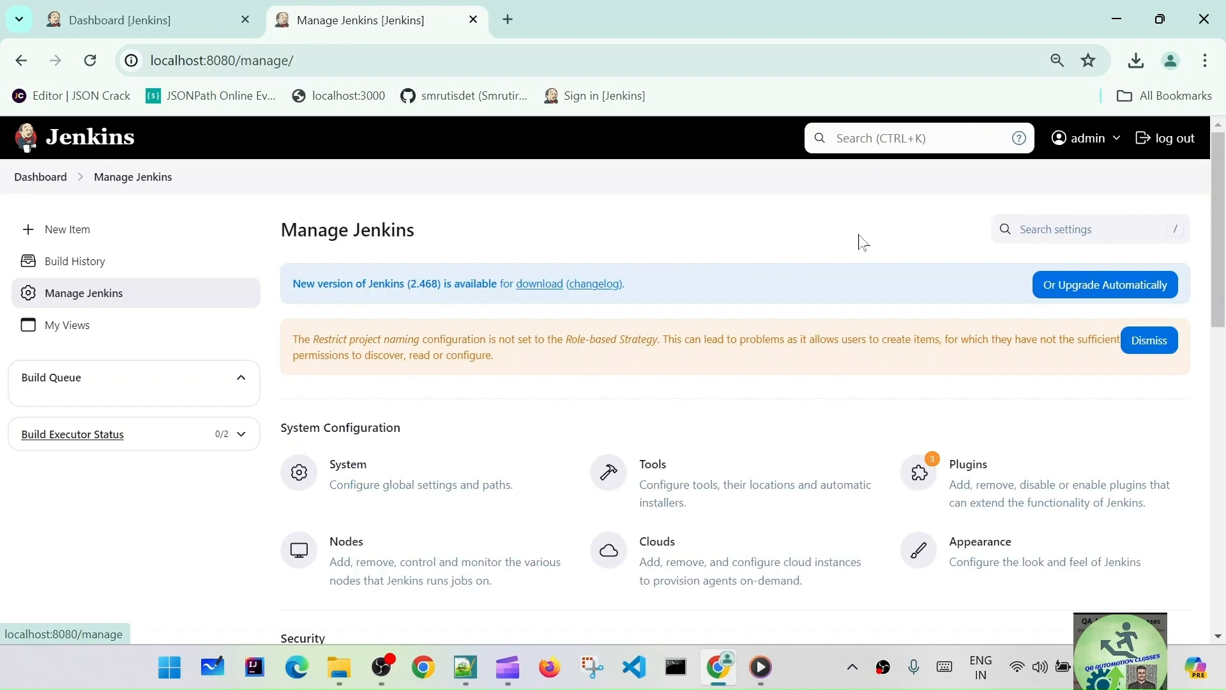
- Open the Manage Roles page of Manage and Assign Roles
{"action": "scroll", "coordinate": [806, 433], "scroll_direction": "down", "scroll_amount": 4}
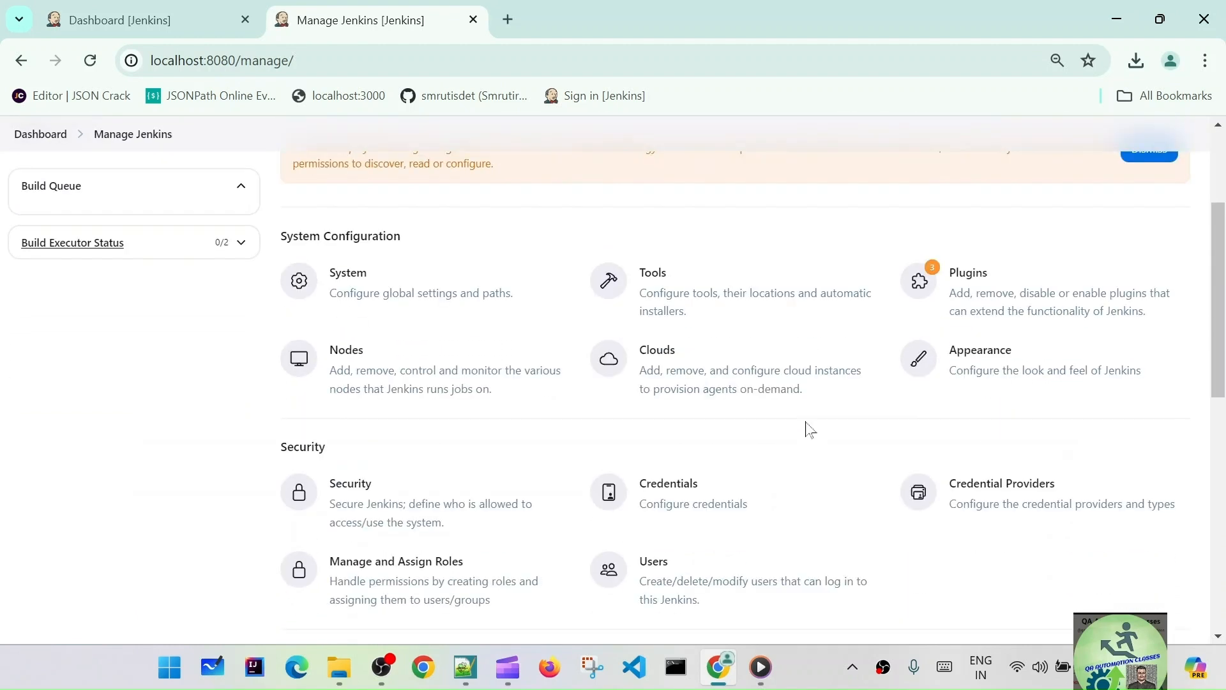
{"action": "scroll", "coordinate": [876, 449], "scroll_direction": "down", "scroll_amount": 3}
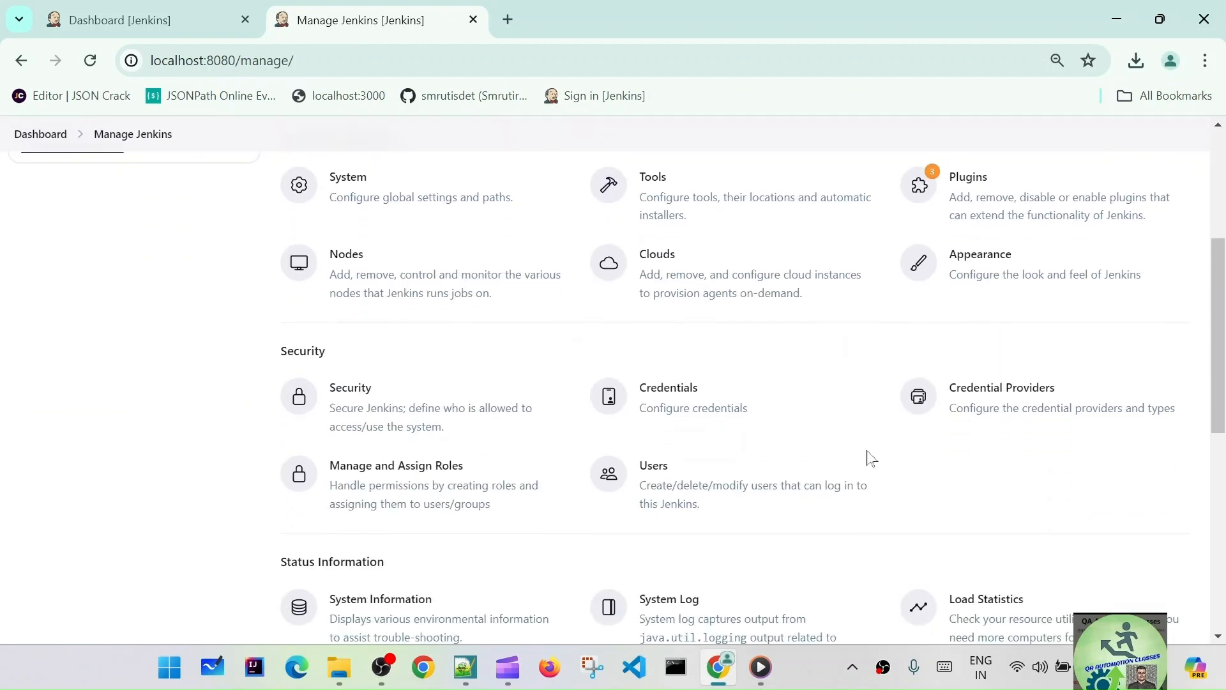
{"action": "left_click", "coordinate": [438, 393]}
{"action": "scroll", "coordinate": [772, 409], "scroll_direction": "down", "scroll_amount": 3}
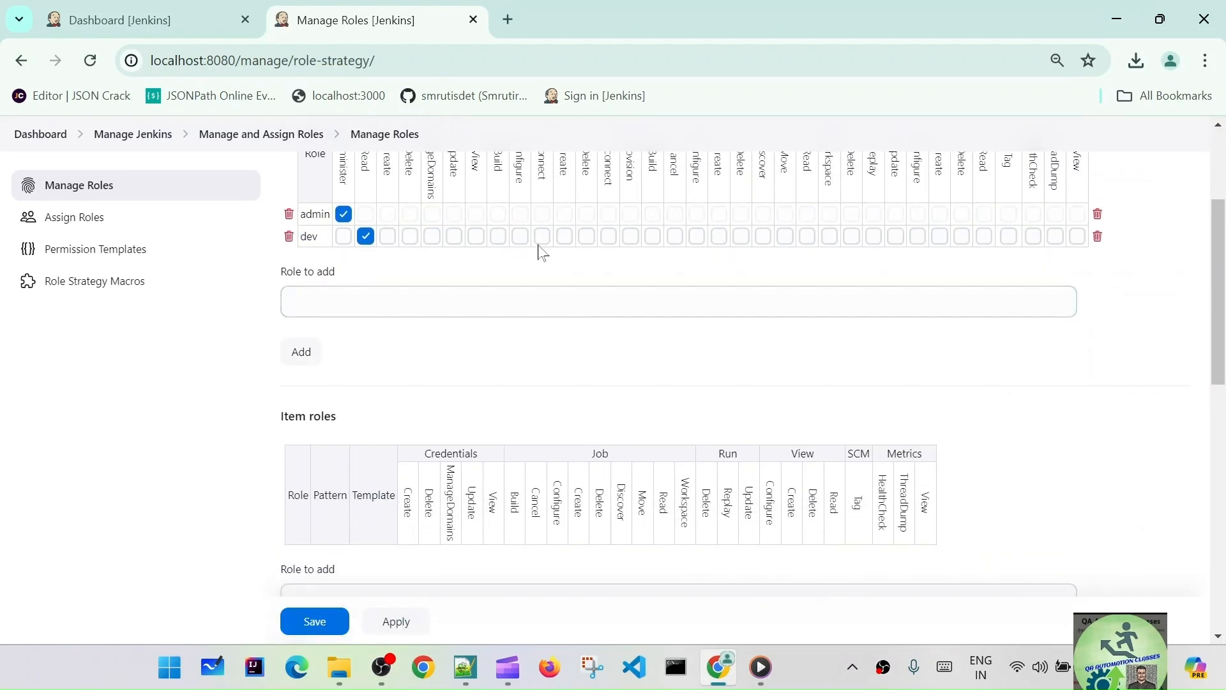
{"action": "scroll", "coordinate": [734, 370], "scroll_direction": "up", "scroll_amount": 2}
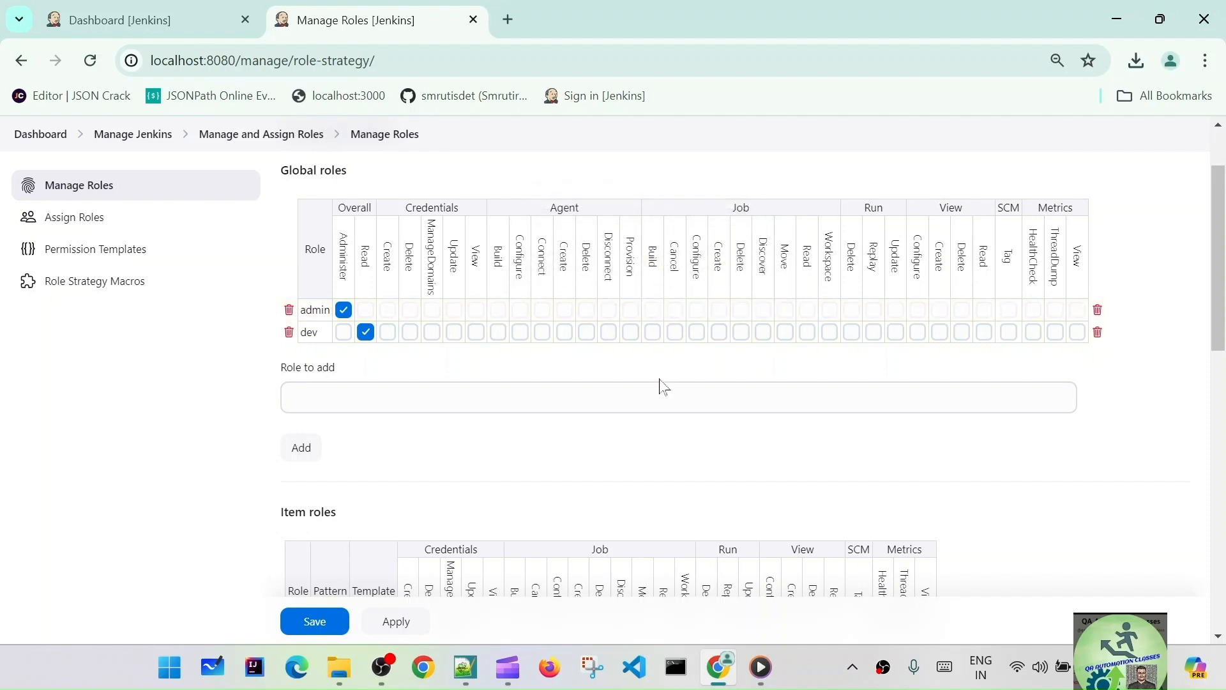
- Tick Job Build, Cancel, Configure, Create, Delete, Read and Workspace for the dev role, then apply and save
{"action": "left_click", "coordinate": [652, 333]}
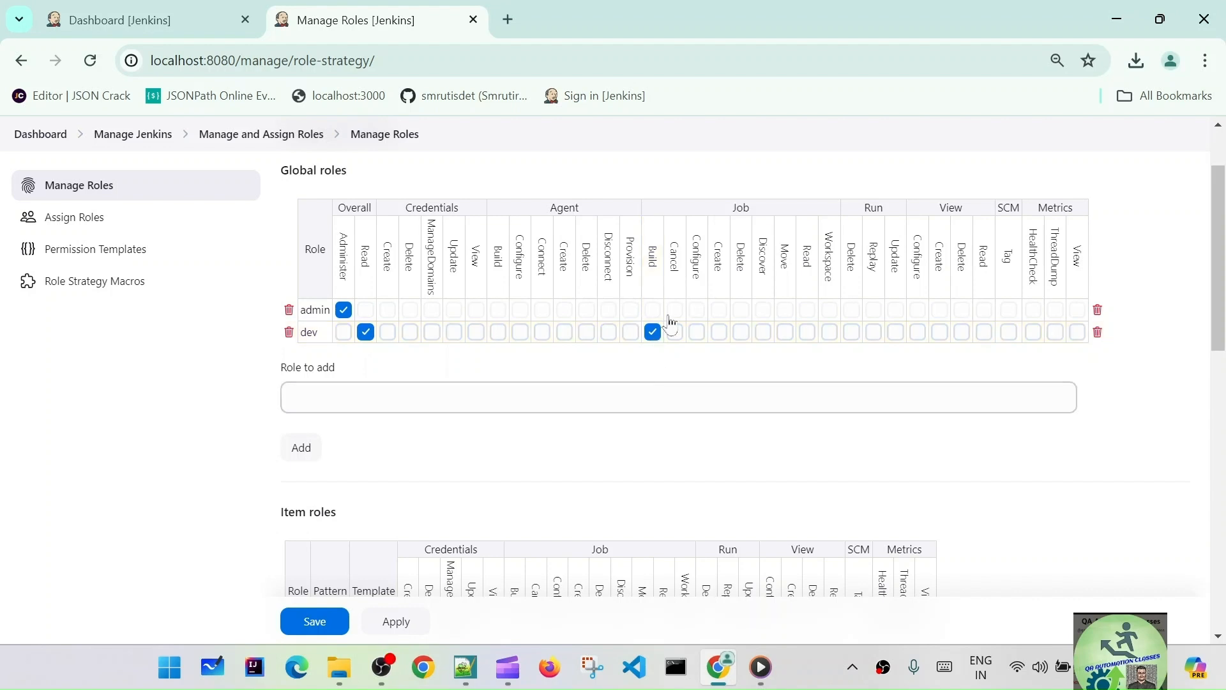
{"action": "left_click", "coordinate": [675, 332]}
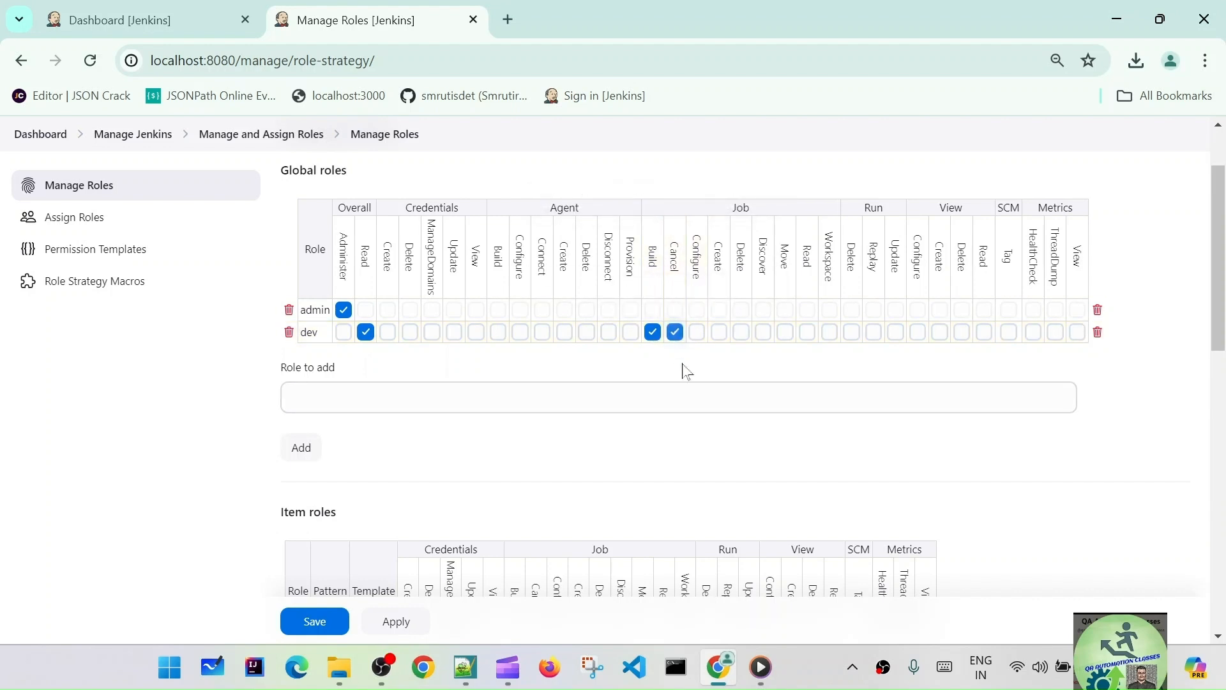
{"action": "left_click", "coordinate": [697, 332]}
{"action": "left_click", "coordinate": [720, 333]}
{"action": "left_click", "coordinate": [741, 334]}
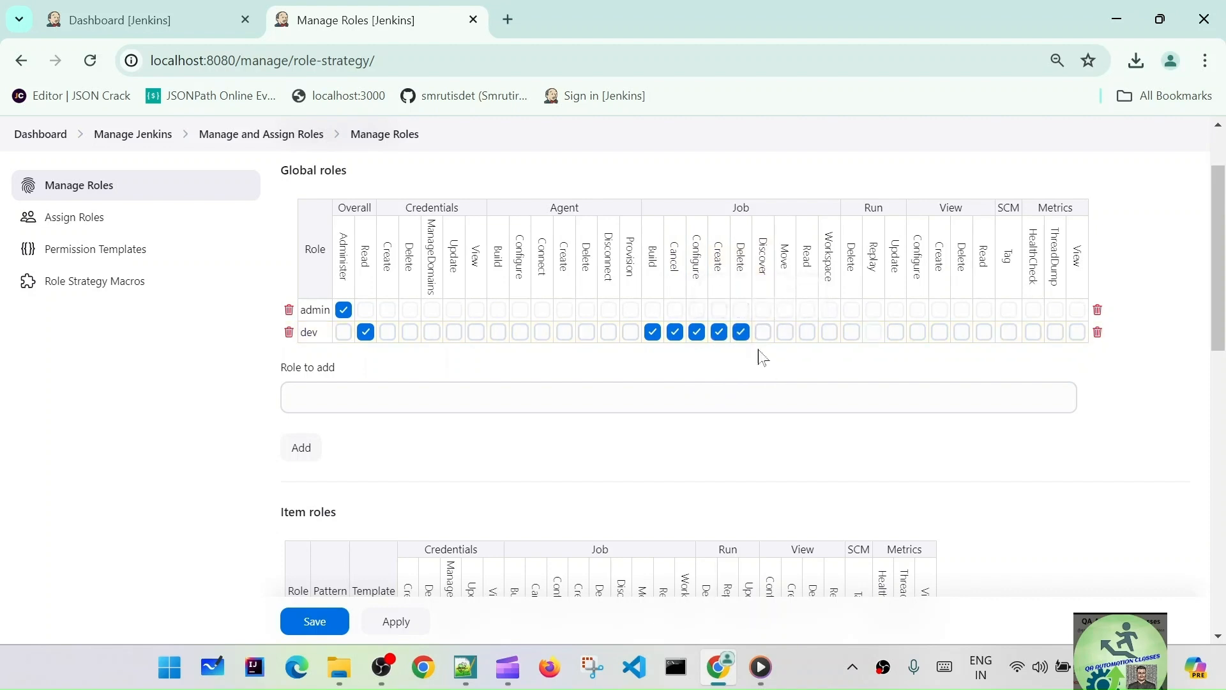
{"action": "left_click", "coordinate": [808, 333]}
{"action": "left_click", "coordinate": [830, 332]}
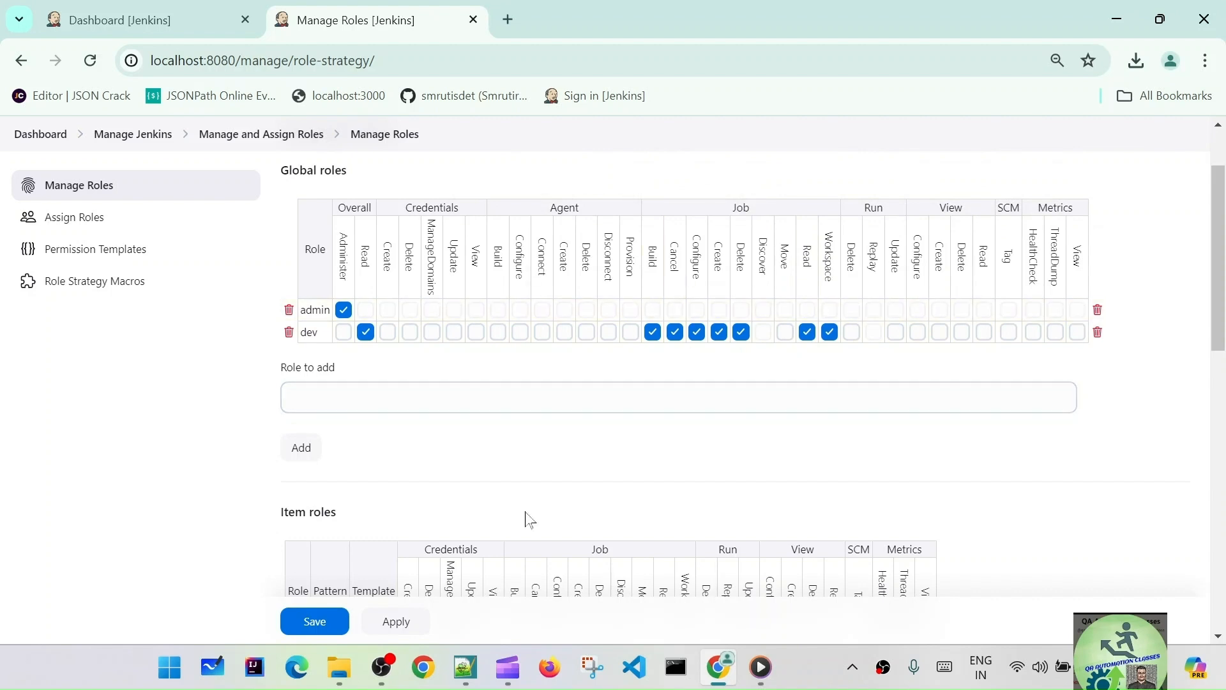
{"action": "left_click", "coordinate": [397, 621]}
{"action": "left_click", "coordinate": [315, 622]}
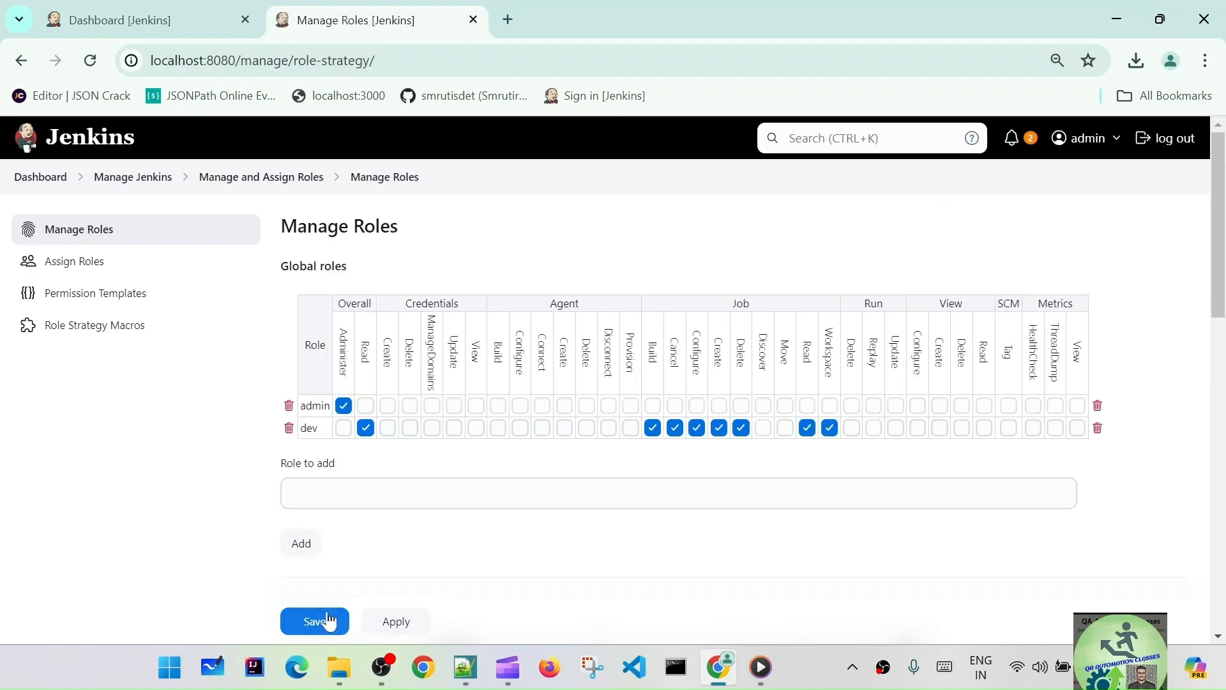
{"action": "left_click", "coordinate": [121, 20]}
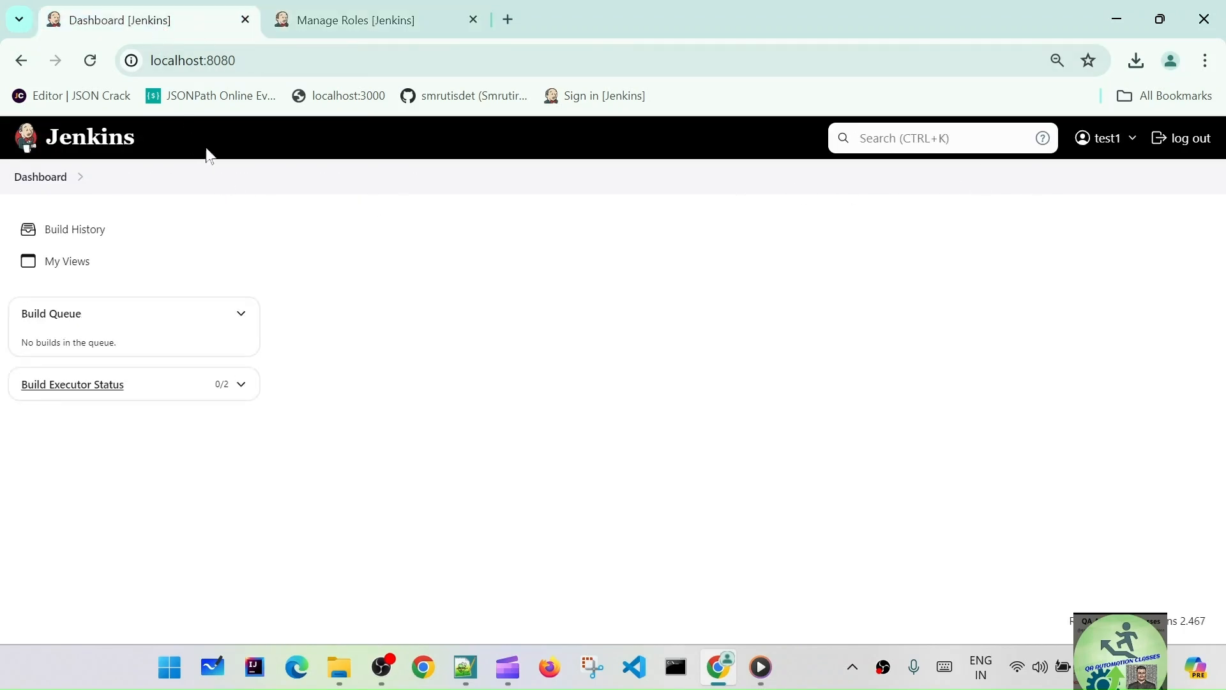
{"action": "left_click", "coordinate": [90, 60]}
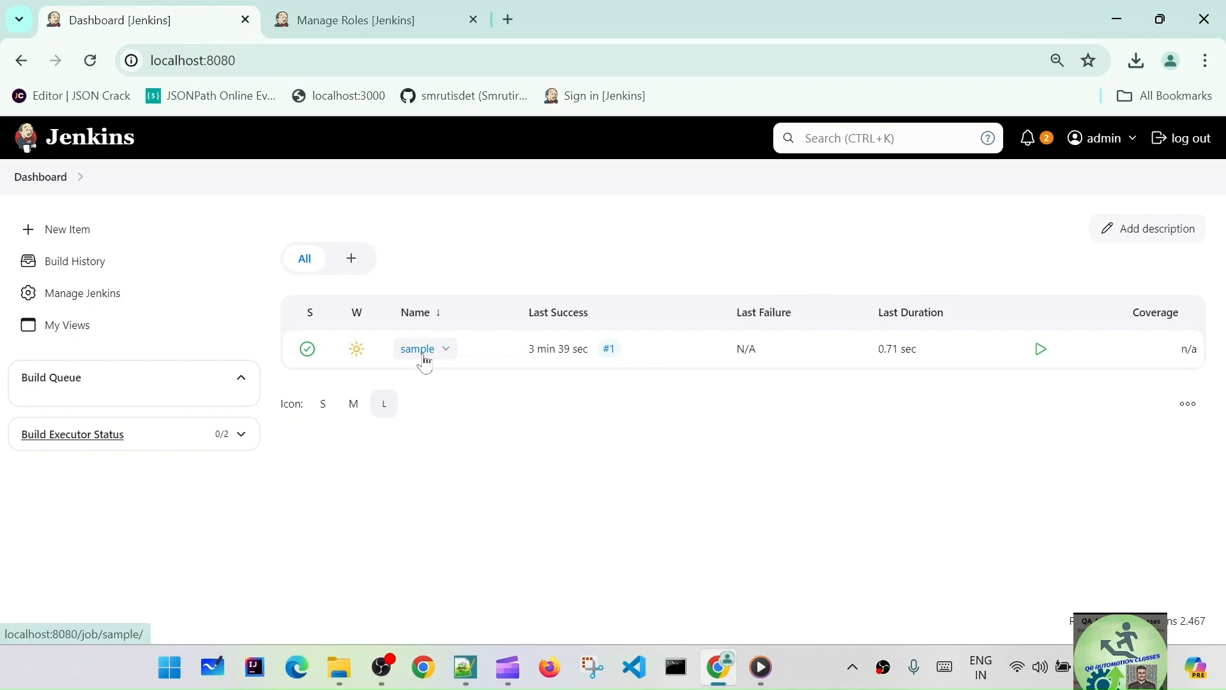
{"action": "left_click", "coordinate": [378, 19]}
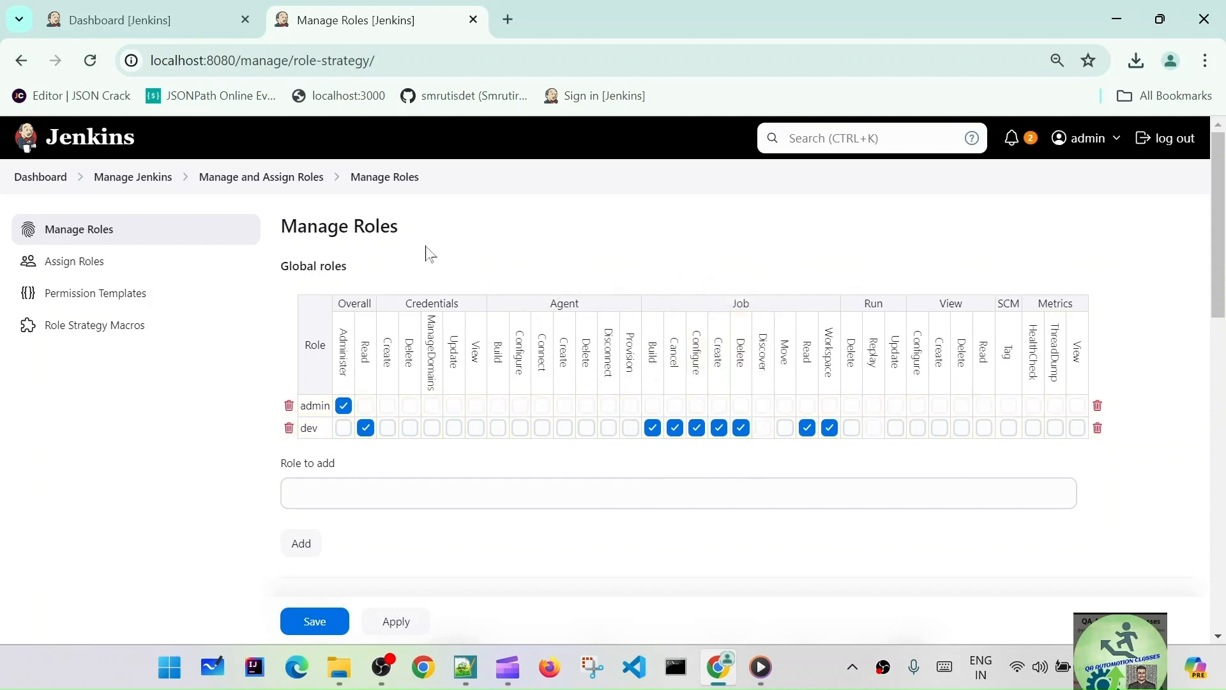
{"action": "left_click", "coordinate": [176, 23]}
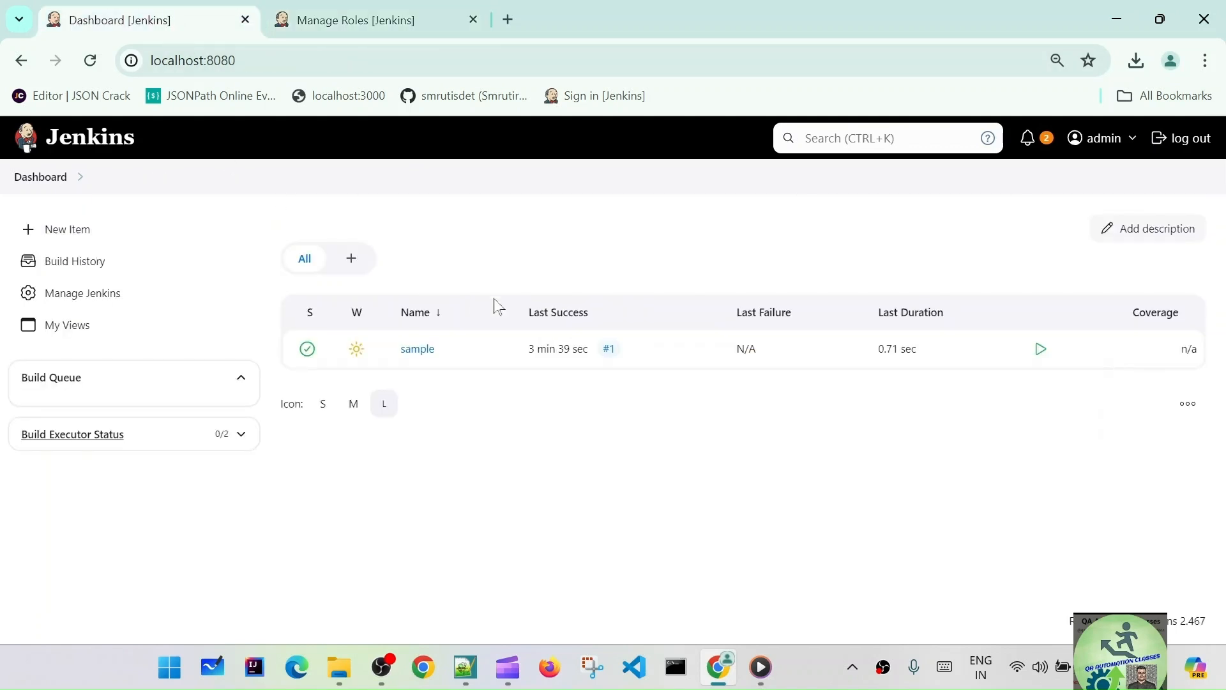
{"action": "left_click", "coordinate": [414, 352]}
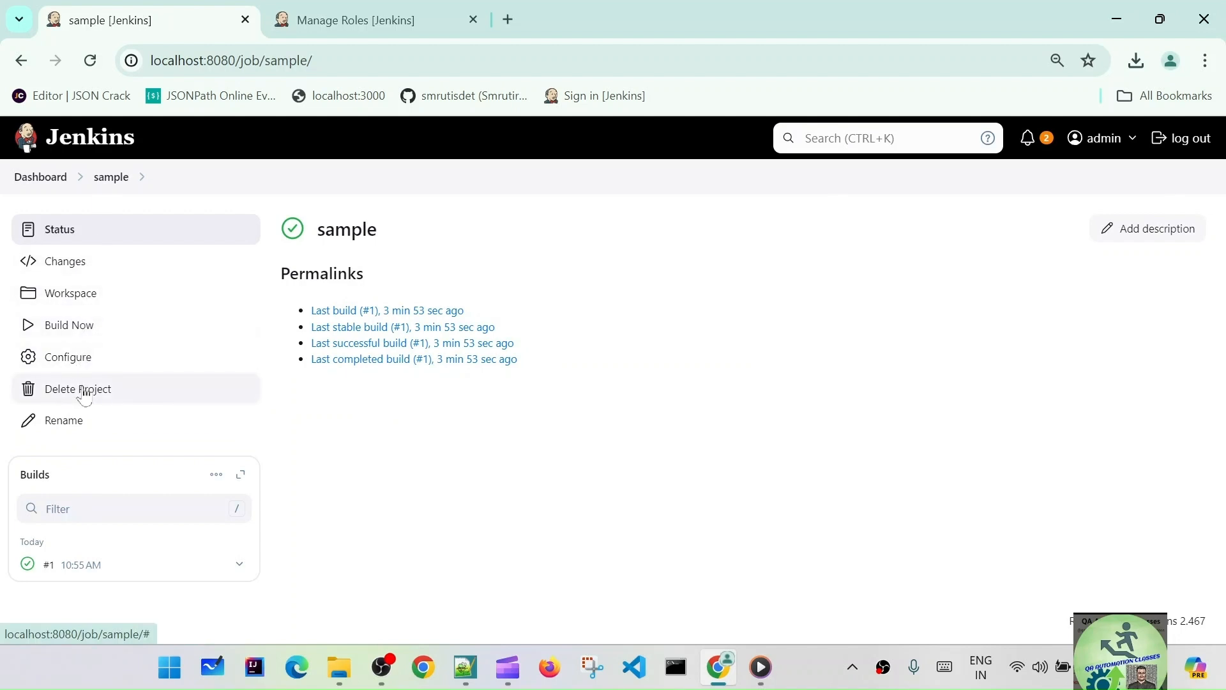
{"action": "left_click", "coordinate": [377, 24]}
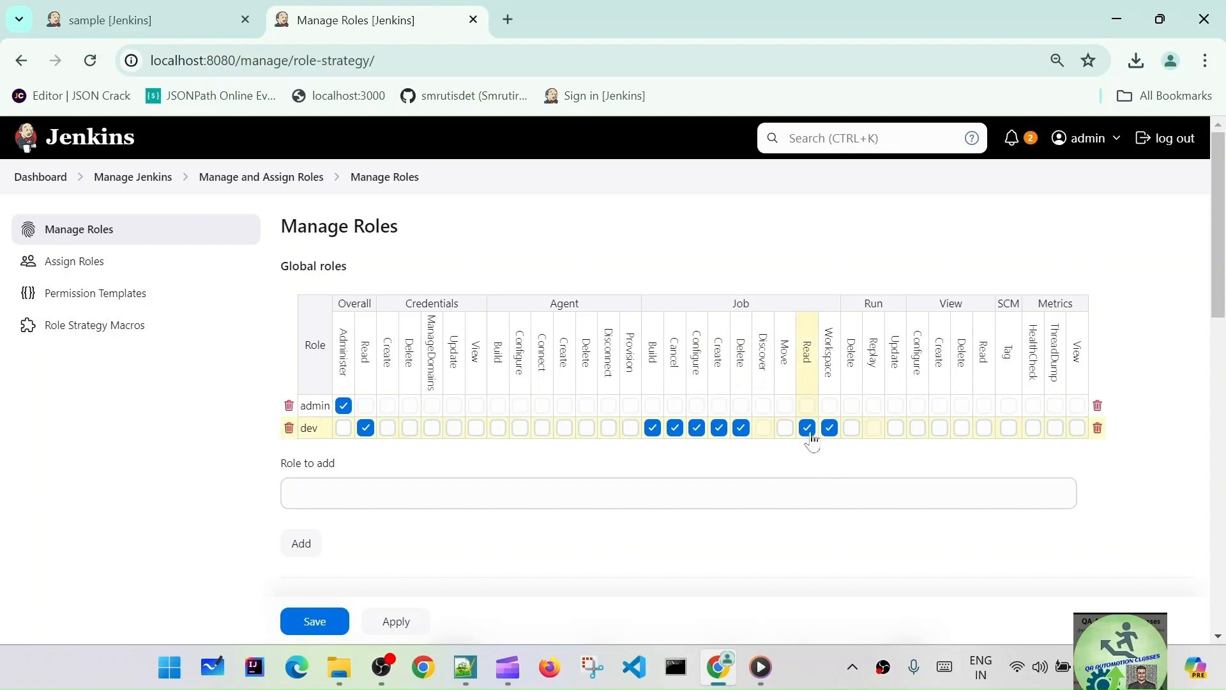
{"action": "left_click", "coordinate": [183, 28]}
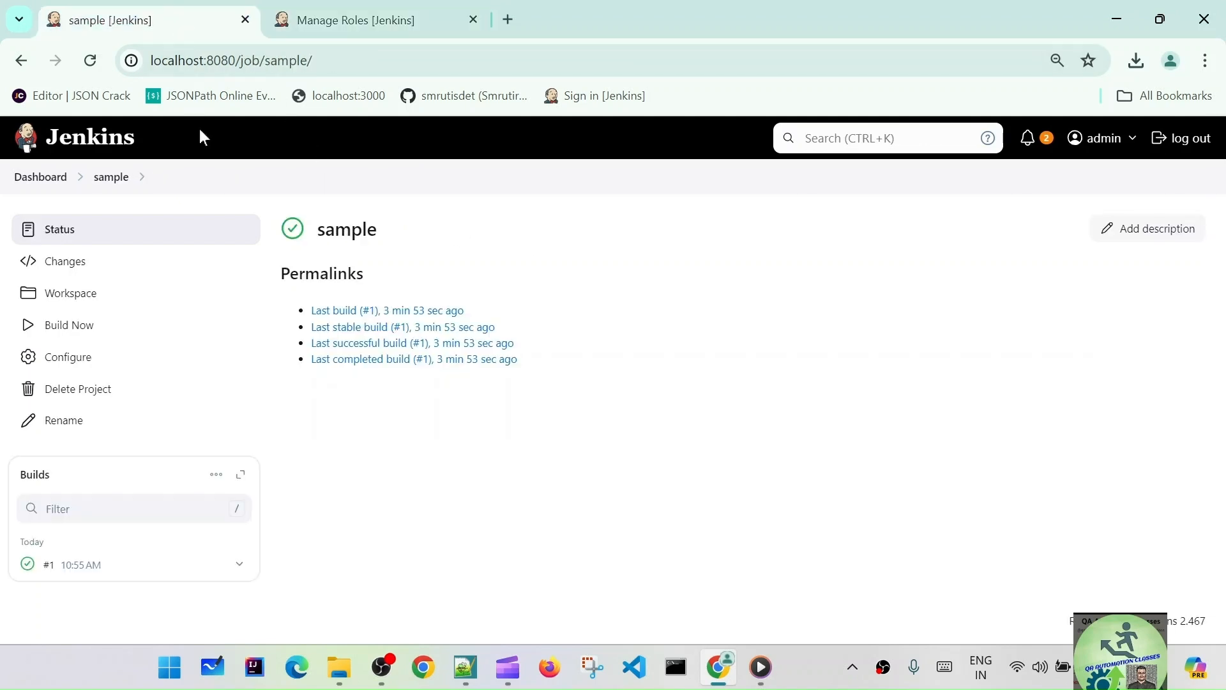
{"action": "left_click", "coordinate": [78, 295]}
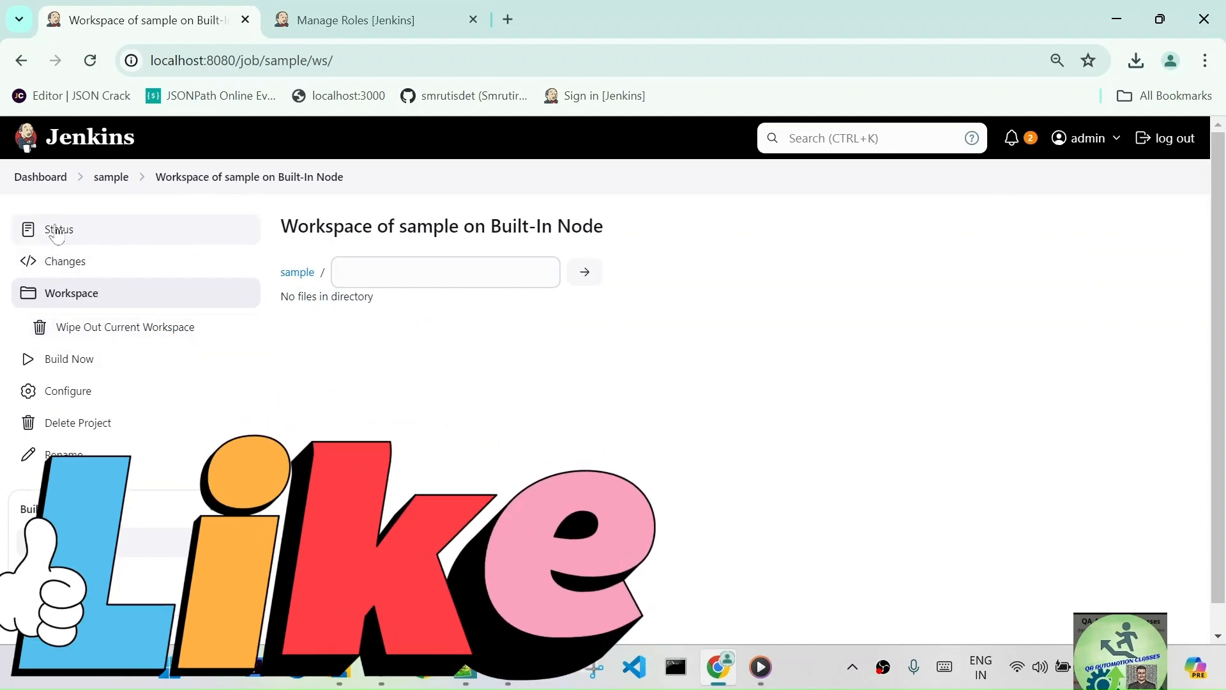
{"action": "left_click", "coordinate": [109, 181]}
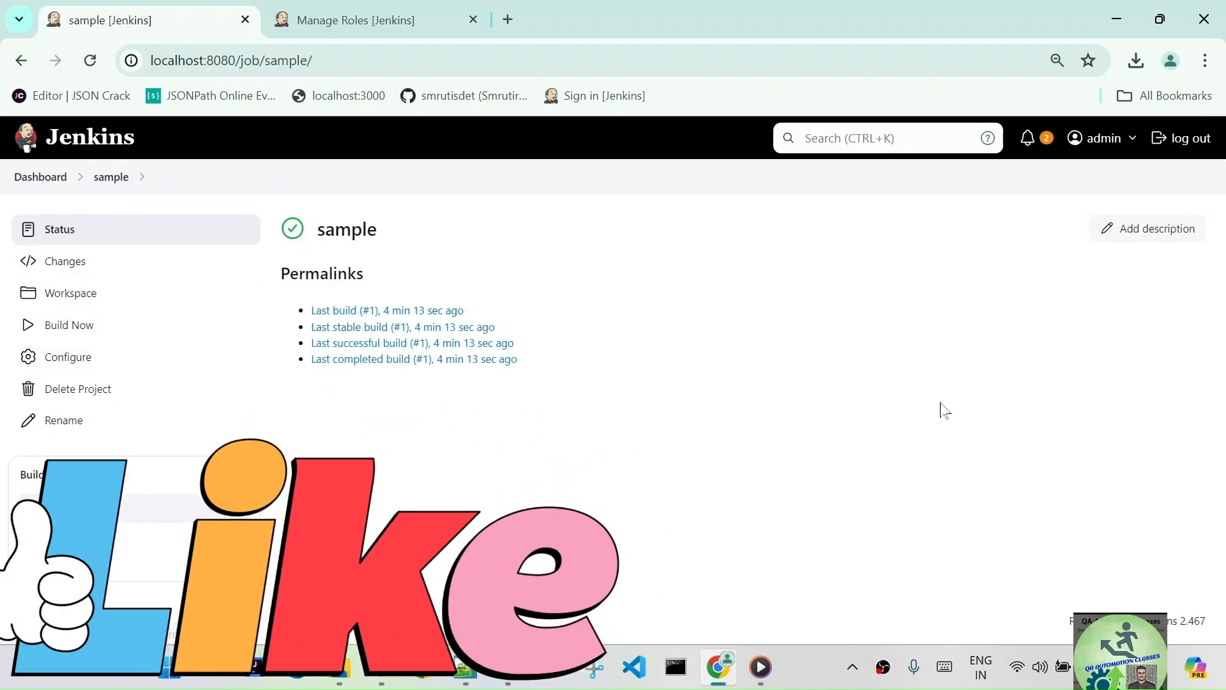
- Sign out of the admin account and close the sign-in tab
{"action": "left_click", "coordinate": [358, 22]}
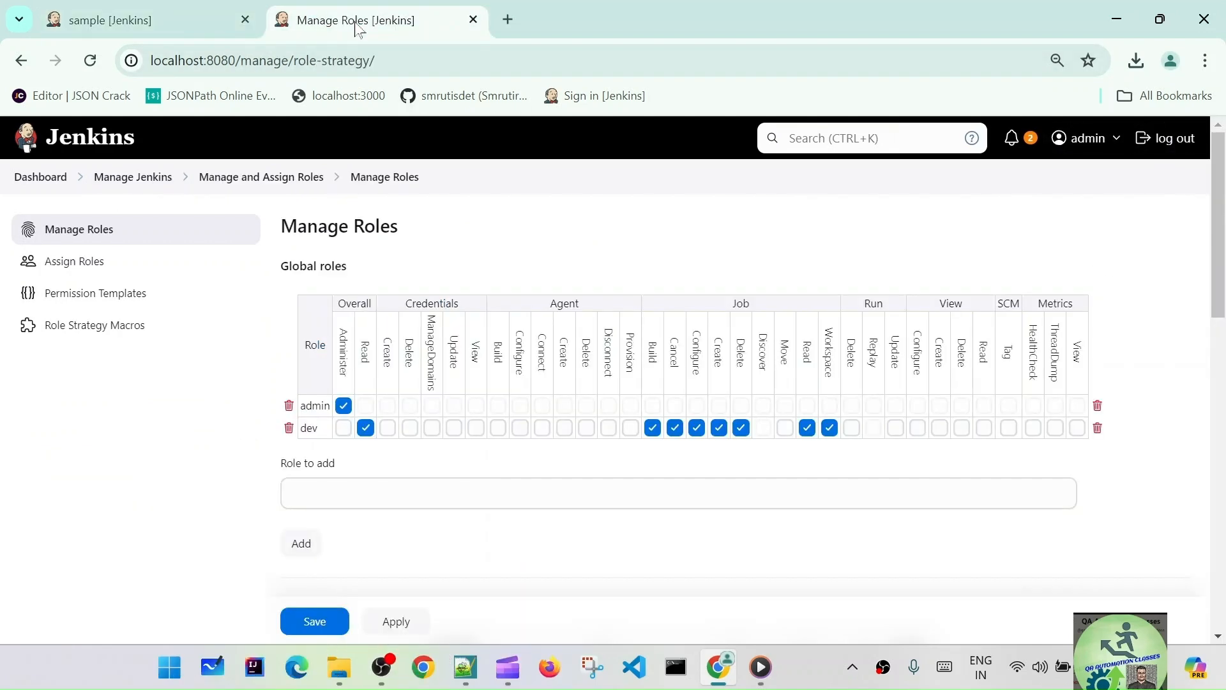
{"action": "left_click", "coordinate": [1166, 138]}
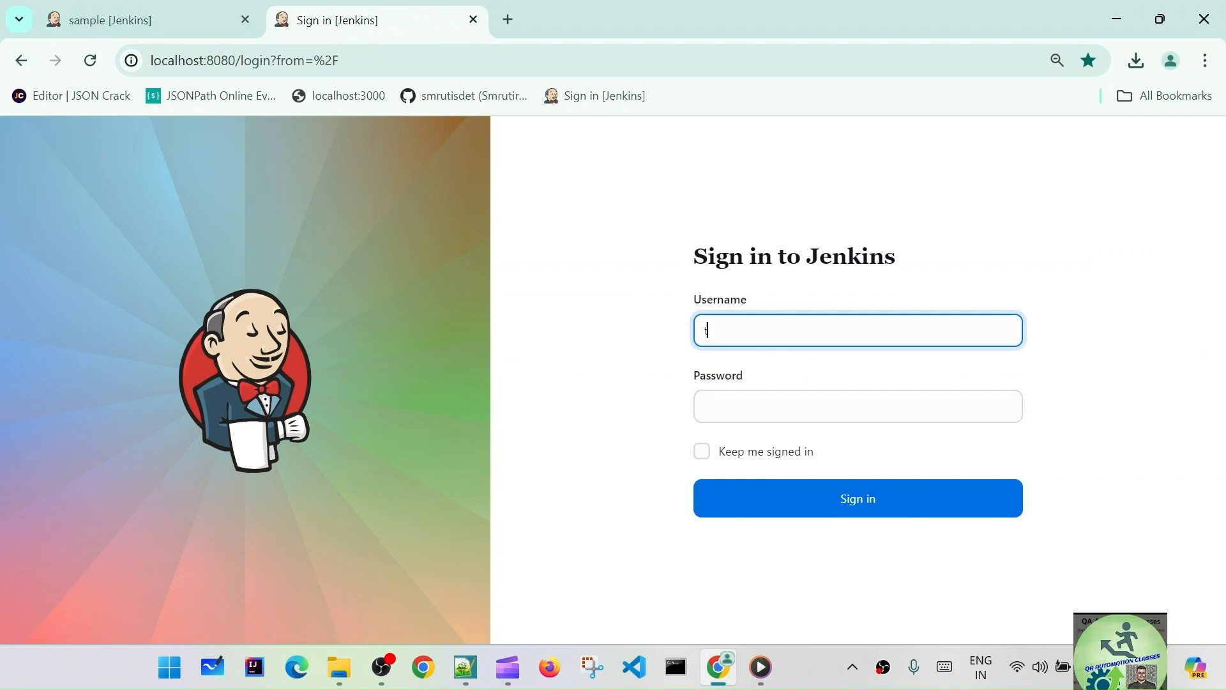
{"action": "key", "text": "Tab"}
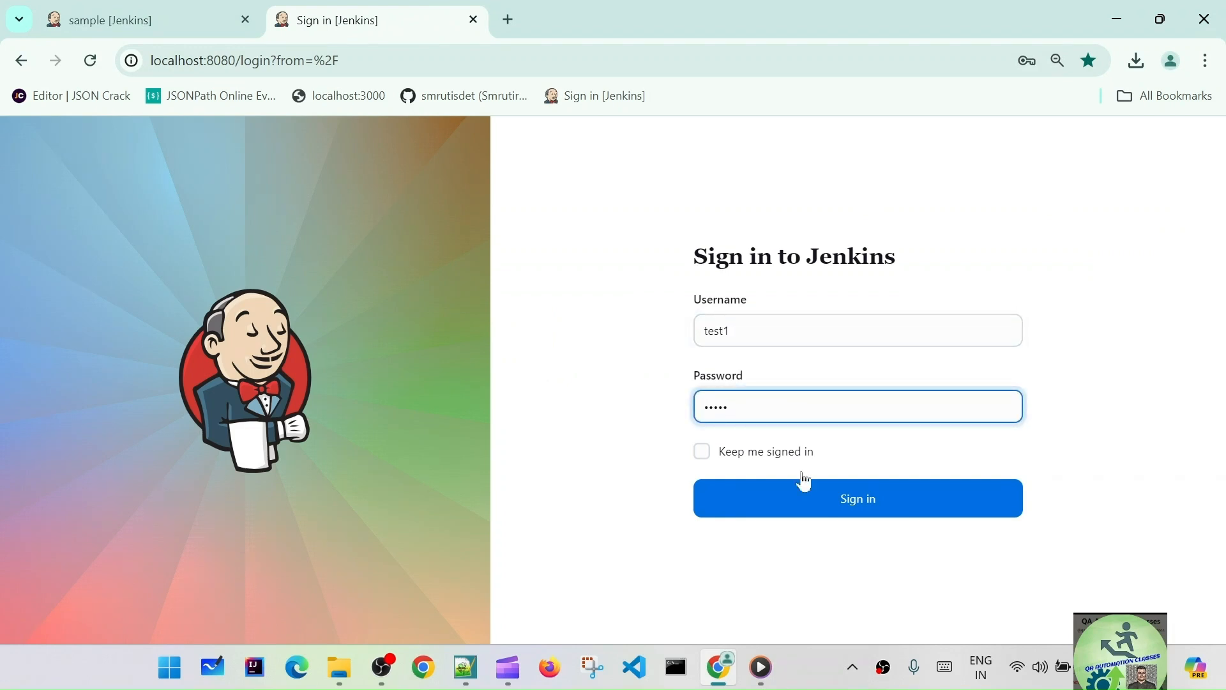
{"action": "left_click", "coordinate": [474, 19]}
- Open a new Chrome incognito window and copy the sample job's URL for it
{"action": "left_click", "coordinate": [1205, 60]}
{"action": "left_click", "coordinate": [998, 202]}
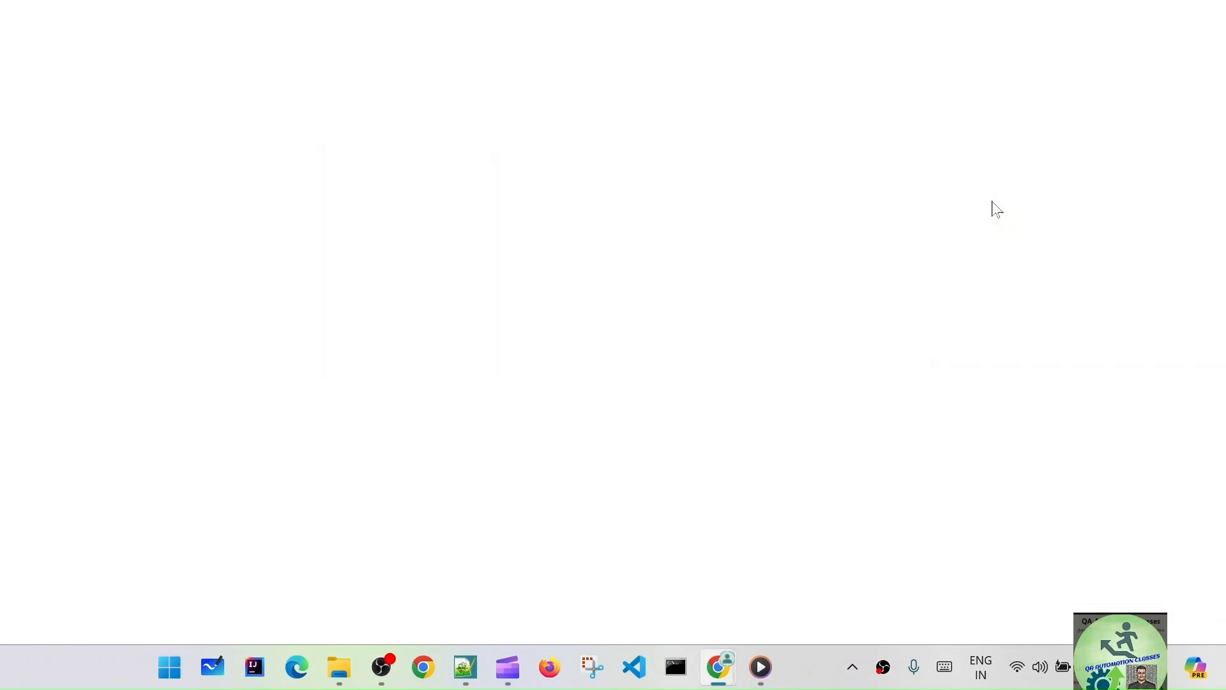
{"action": "left_click", "coordinate": [1115, 11]}
{"action": "left_click", "coordinate": [522, 73]}
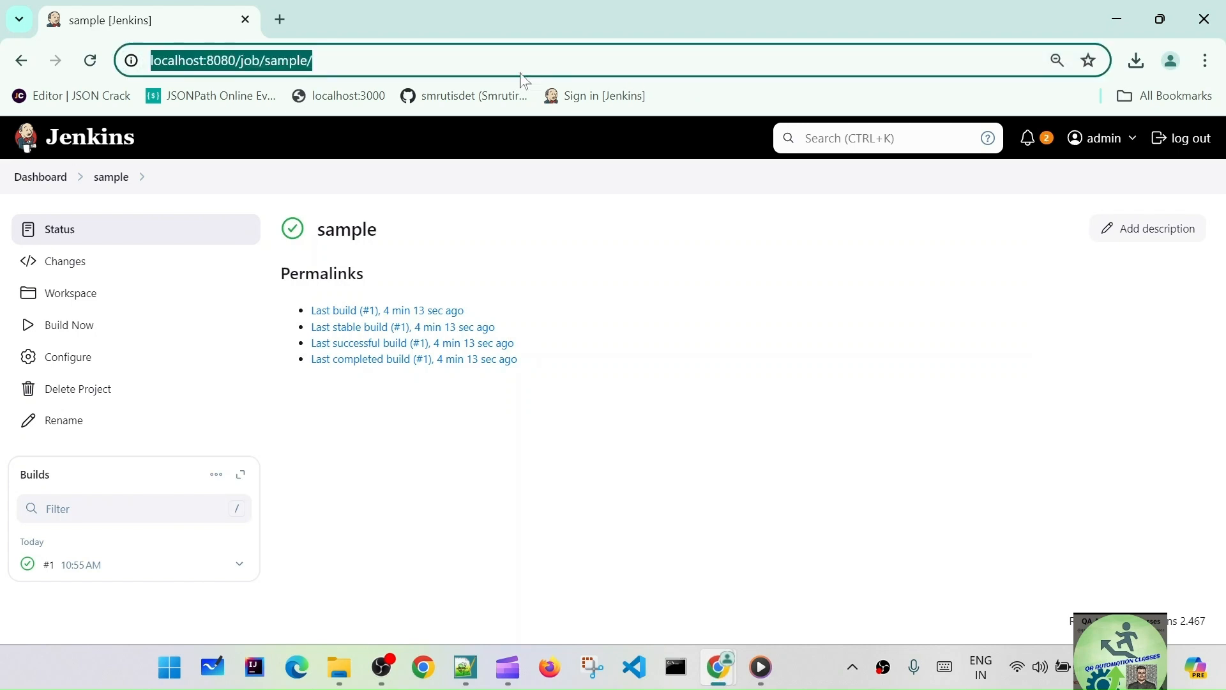
{"action": "key", "text": "ctrl+c"}
{"action": "key", "text": "alt+Tab"}
- Load the copied sample job URL in the incognito window and sign in as the test user
{"action": "left_click", "coordinate": [262, 50]}
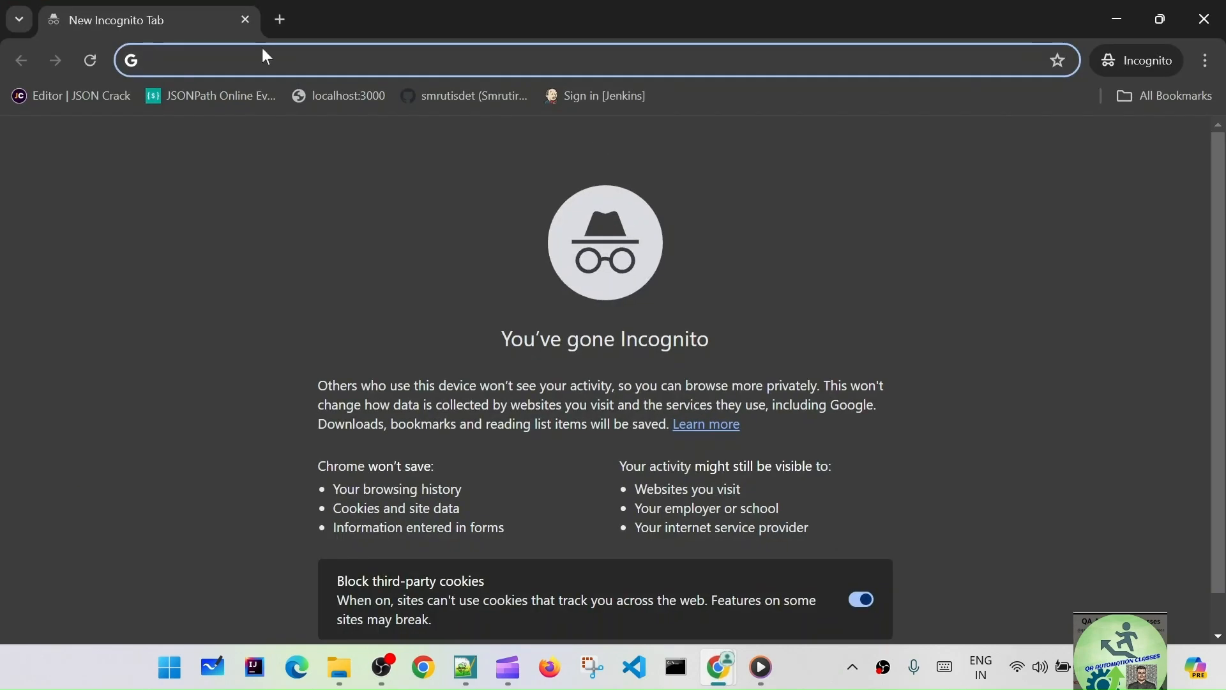
{"action": "key", "text": "ctrl+v"}
{"action": "key", "text": "Return"}
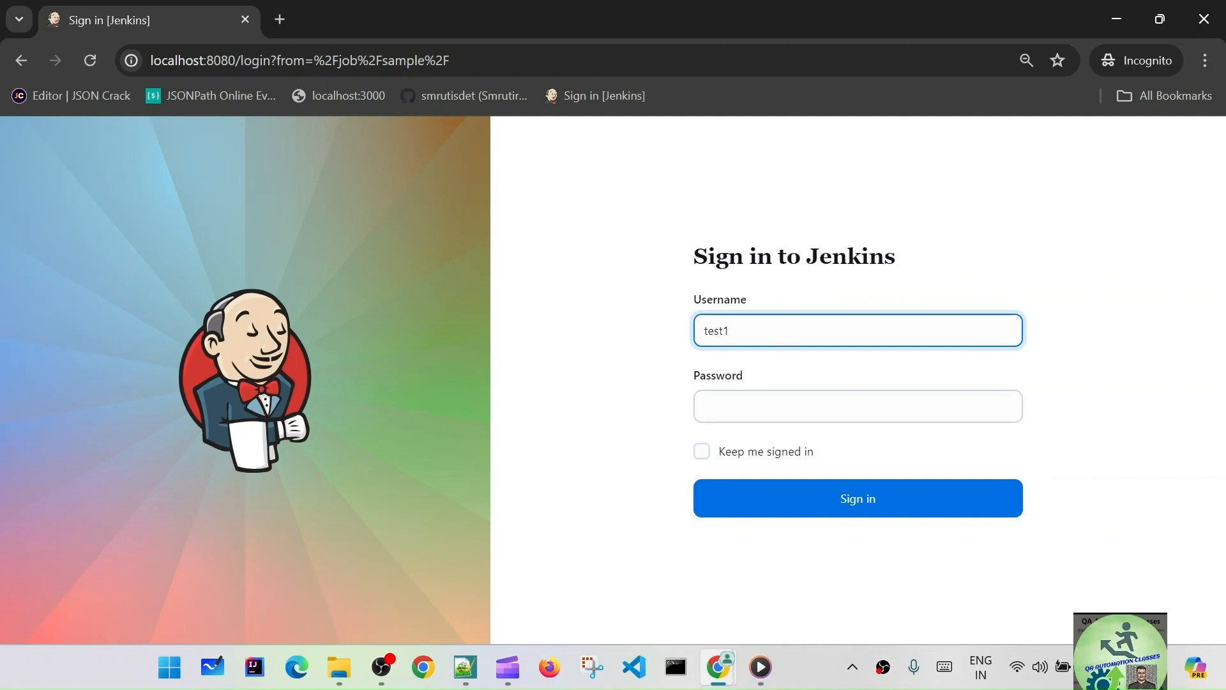
{"action": "key", "text": "Tab"}
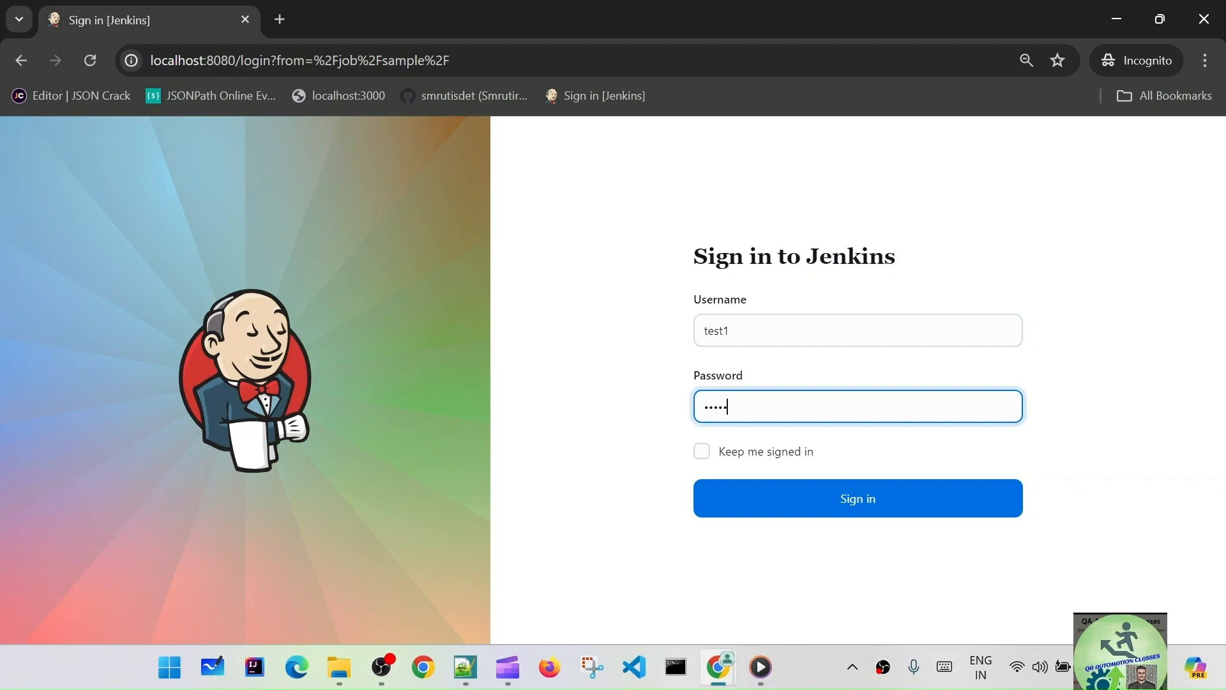
{"action": "left_click", "coordinate": [802, 500]}
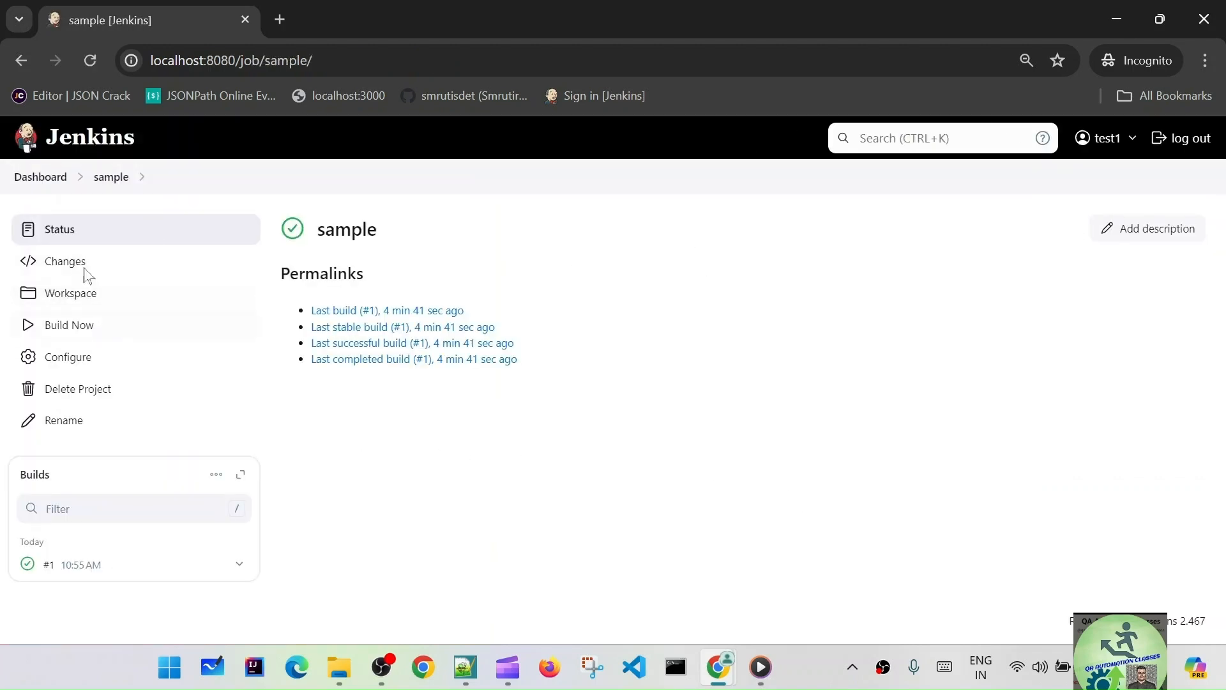
- Open the sample job from the dashboard, view its workspace and run build #2
{"action": "left_click", "coordinate": [49, 180]}
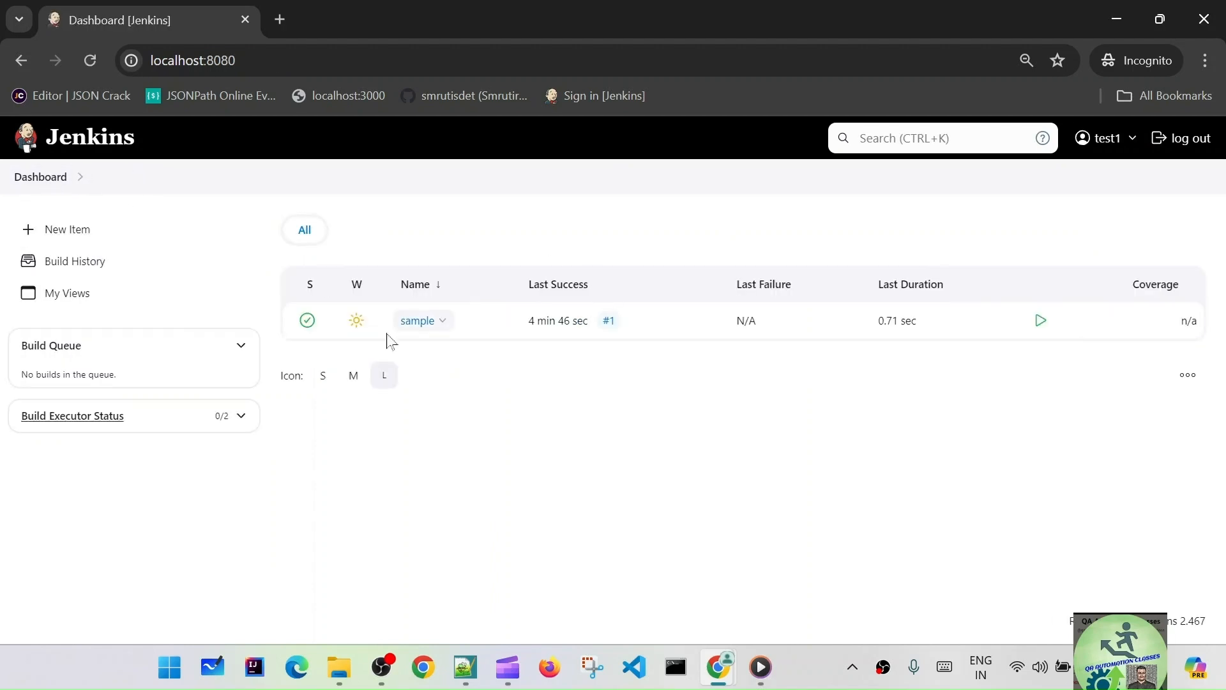
{"action": "left_click", "coordinate": [412, 321]}
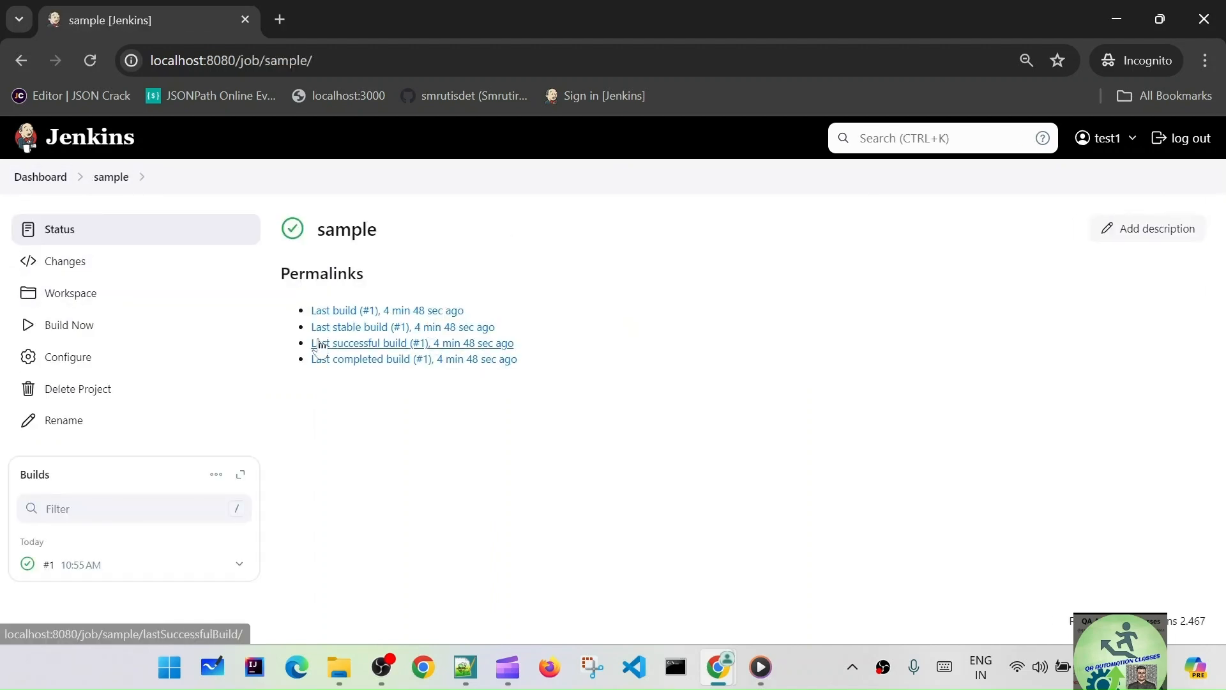
{"action": "left_click", "coordinate": [76, 271]}
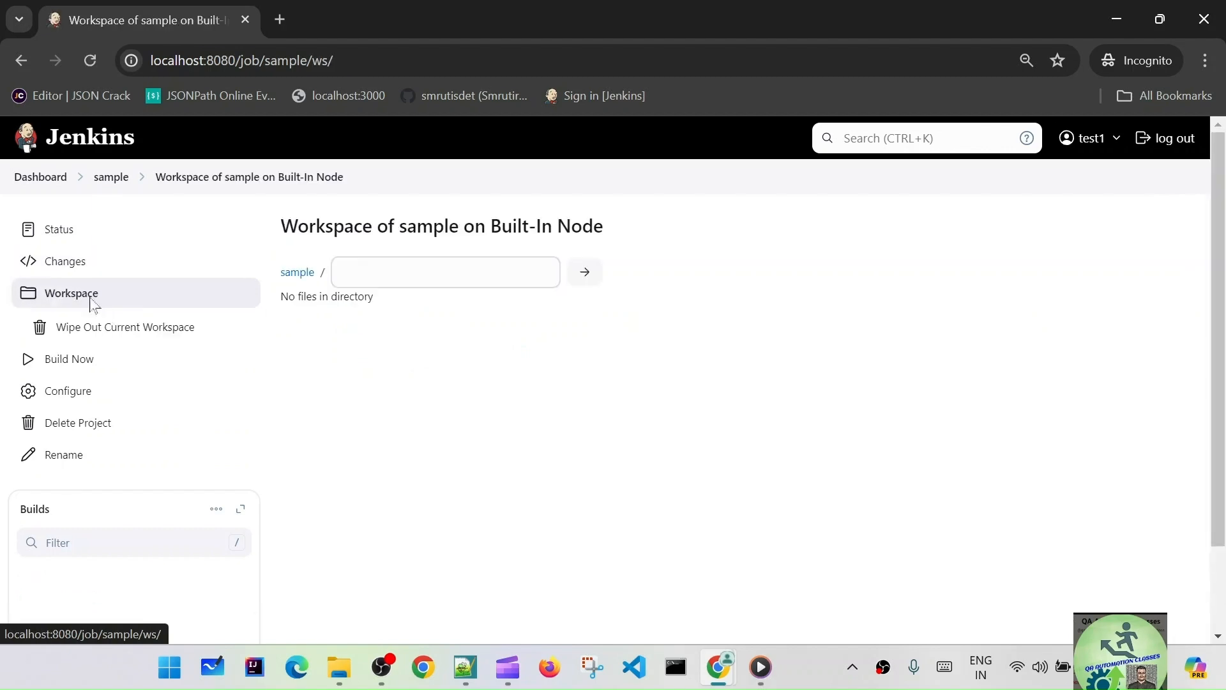
{"action": "left_click", "coordinate": [93, 362]}
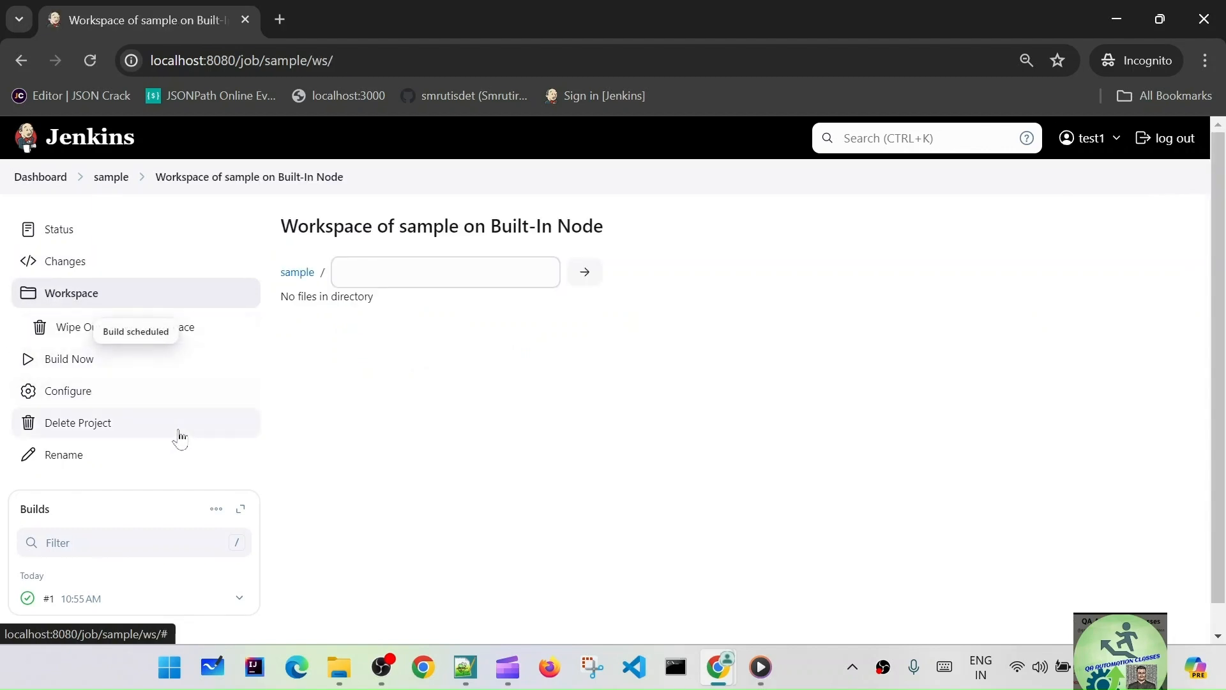
{"action": "scroll", "coordinate": [422, 473], "scroll_direction": "down", "scroll_amount": 1}
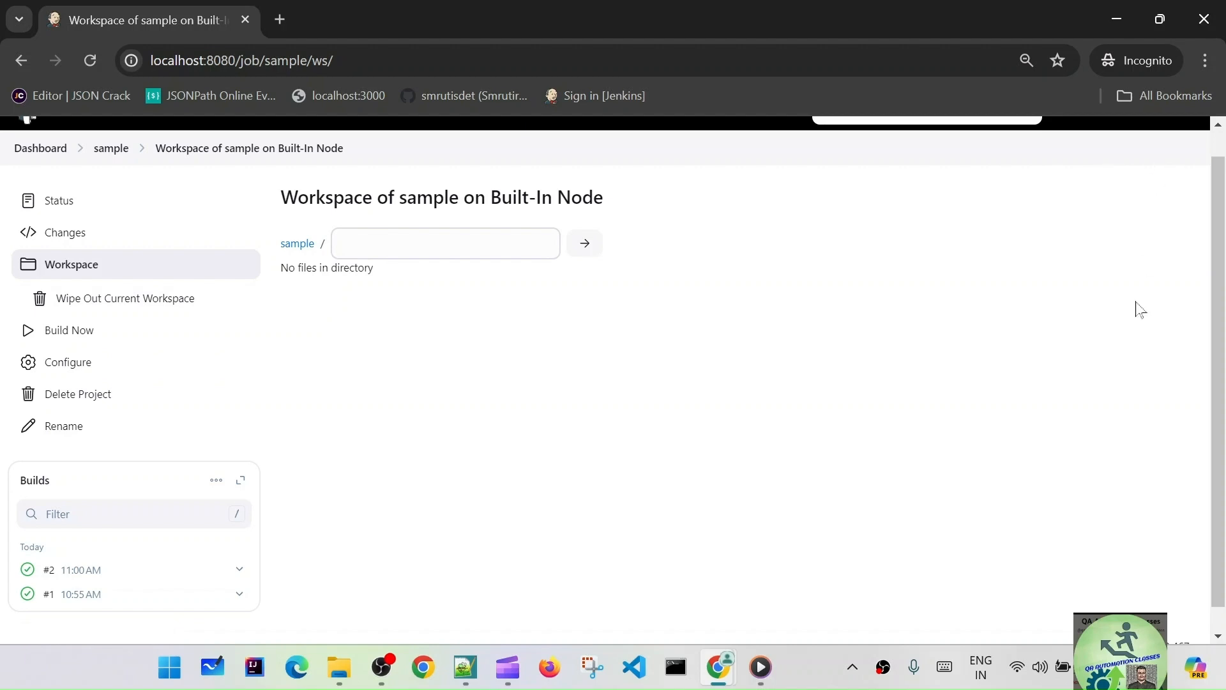
{"action": "scroll", "coordinate": [1137, 306], "scroll_direction": "up", "scroll_amount": 1}
{"action": "scroll", "coordinate": [338, 379], "scroll_direction": "down", "scroll_amount": 1}
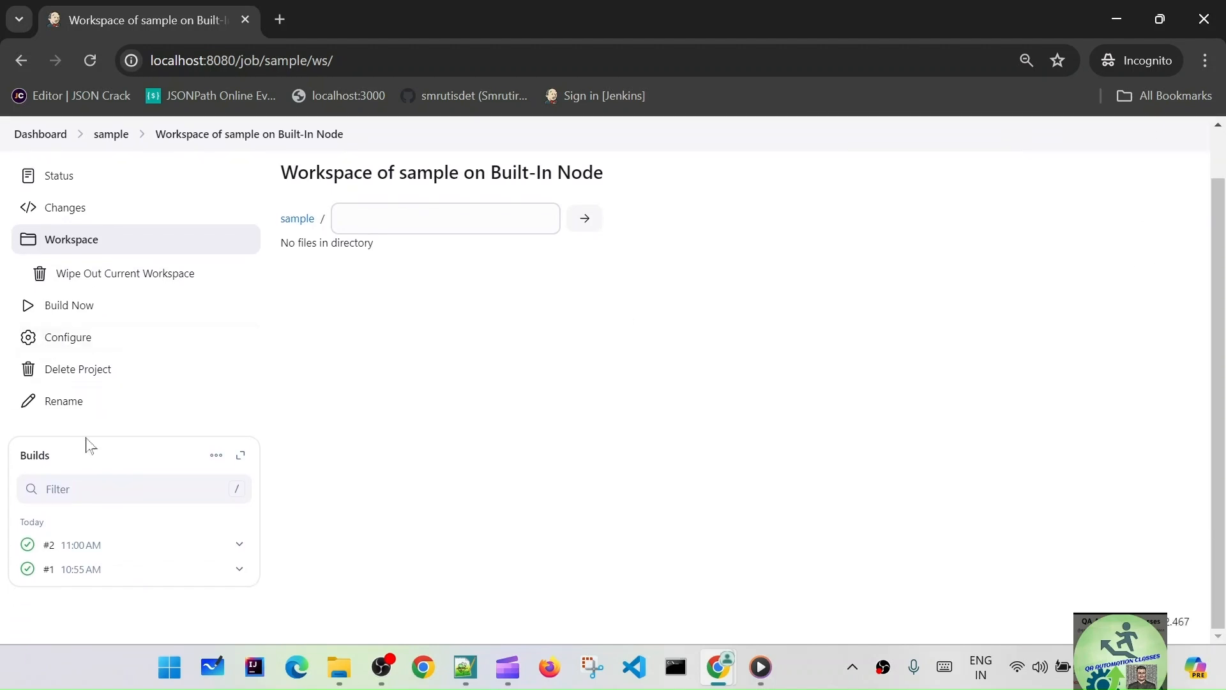
{"action": "left_click", "coordinate": [55, 340]}
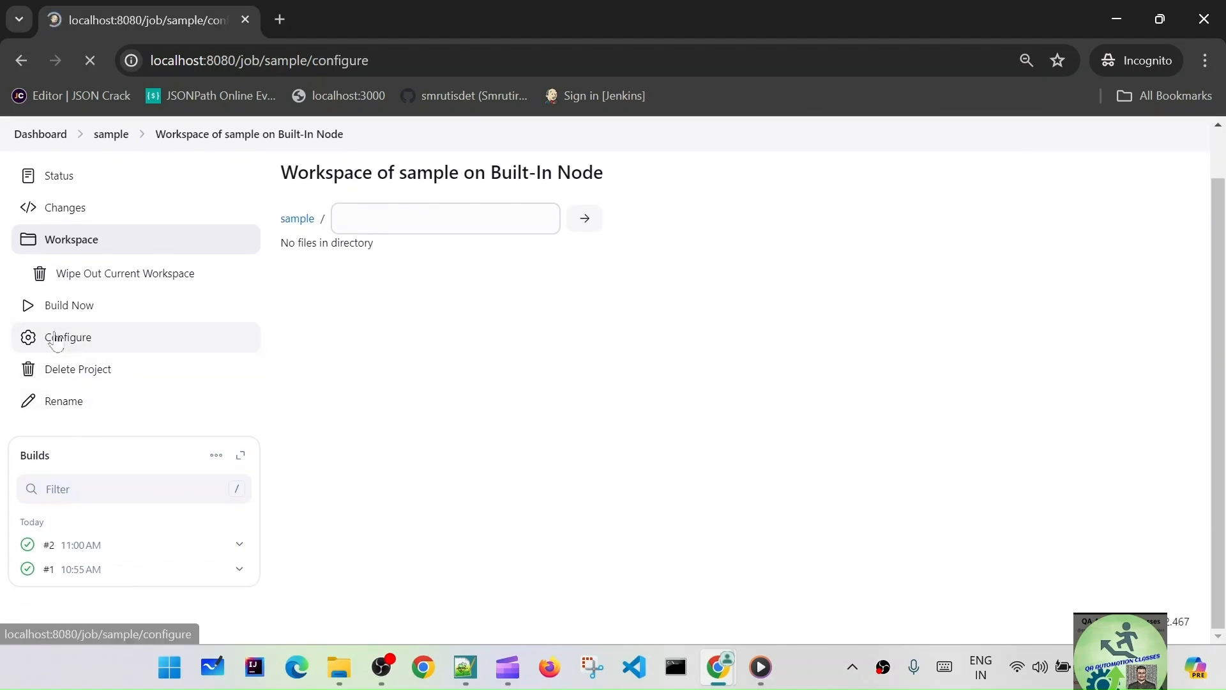
- Enter 'sample test project' as the sample job's description, save it, and return to the dashboard
{"action": "left_click", "coordinate": [358, 332]}
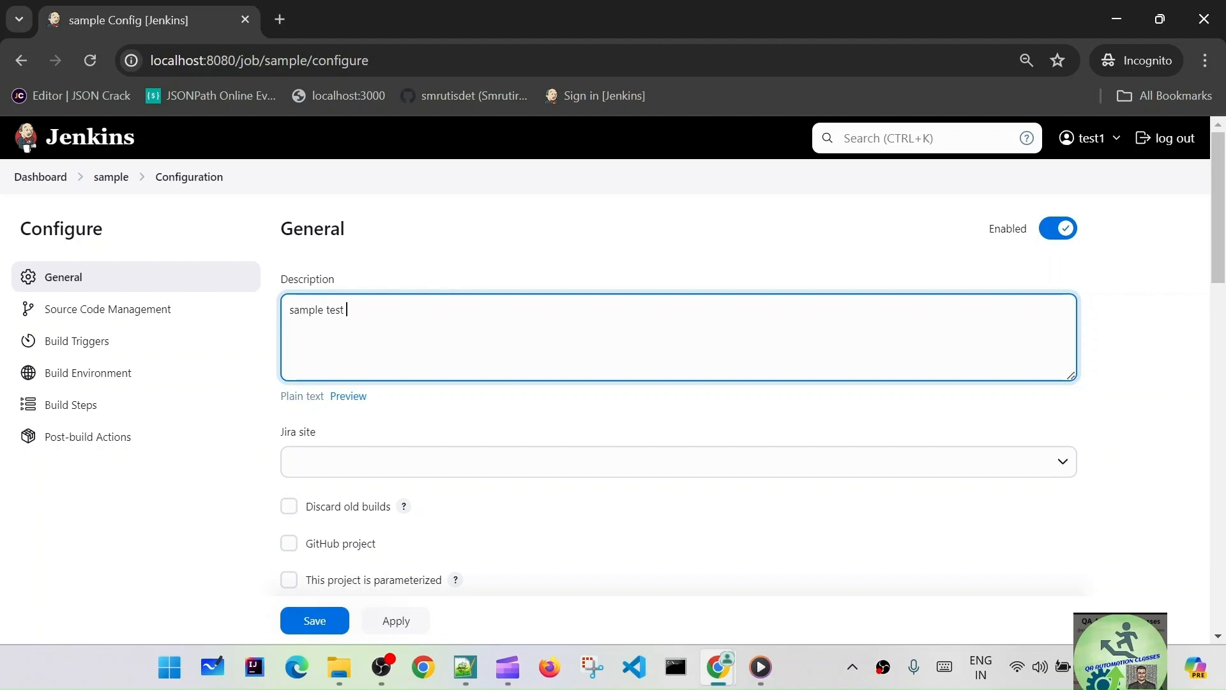
{"action": "type", "text": "sample test project"}
{"action": "scroll", "coordinate": [409, 336], "scroll_direction": "down", "scroll_amount": 5}
{"action": "left_click", "coordinate": [393, 623]}
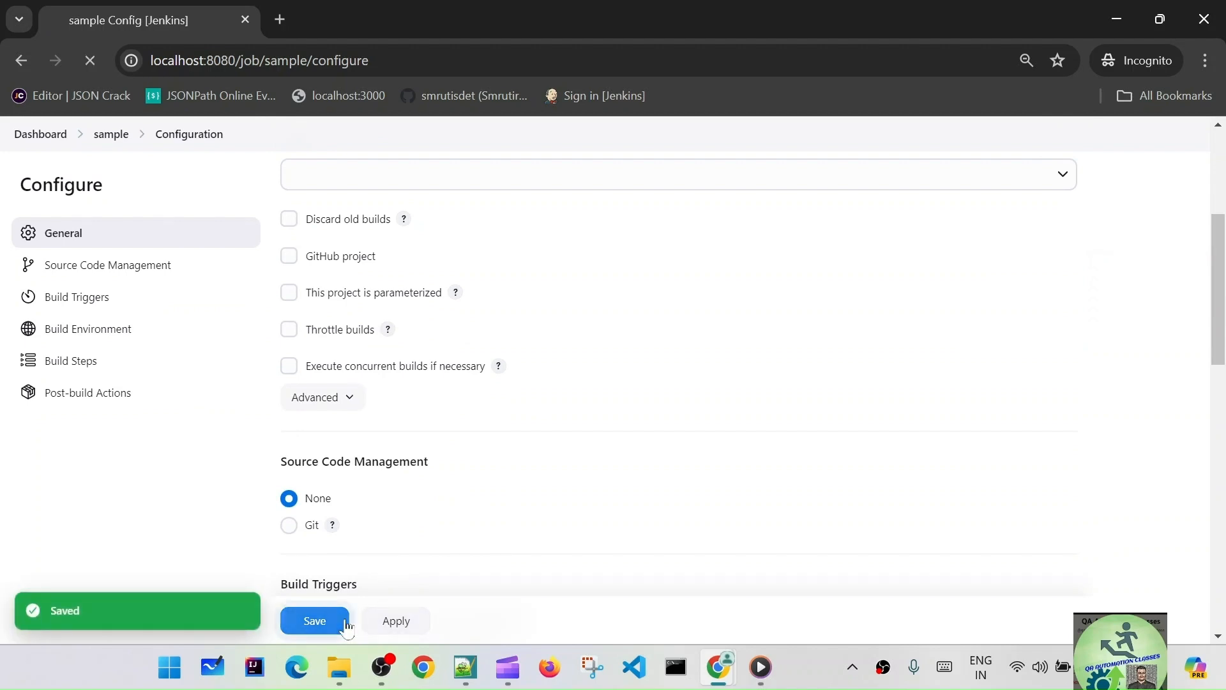
{"action": "left_click", "coordinate": [346, 624]}
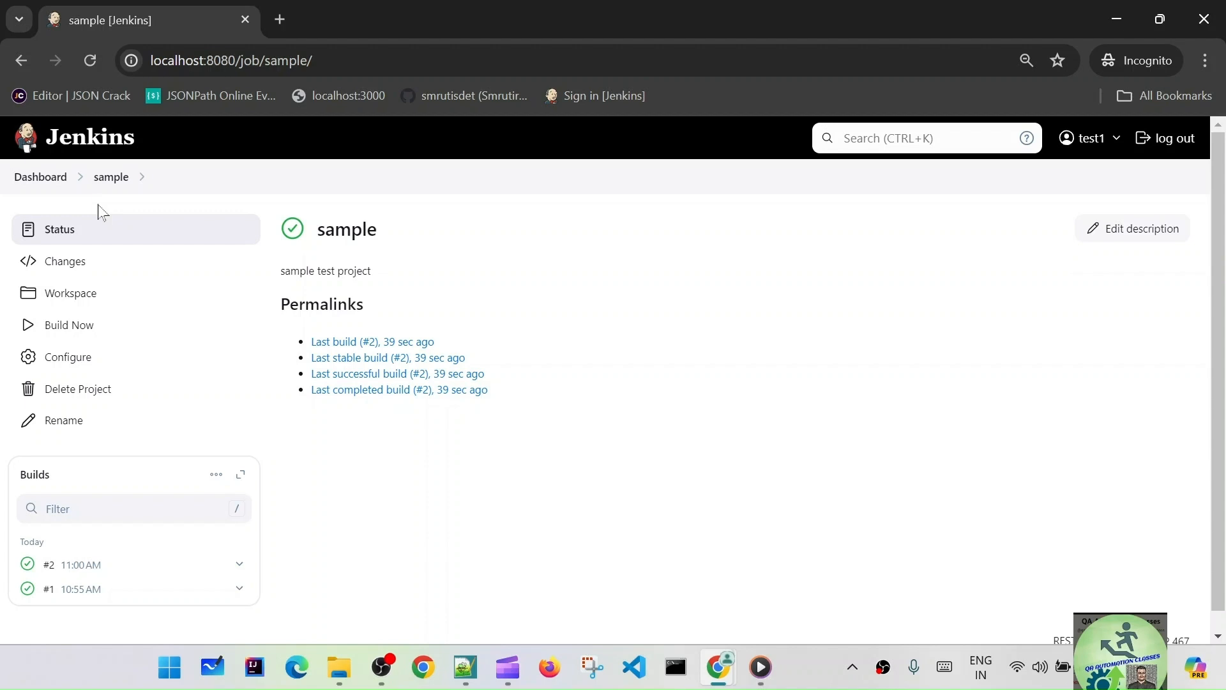
{"action": "left_click", "coordinate": [37, 177]}
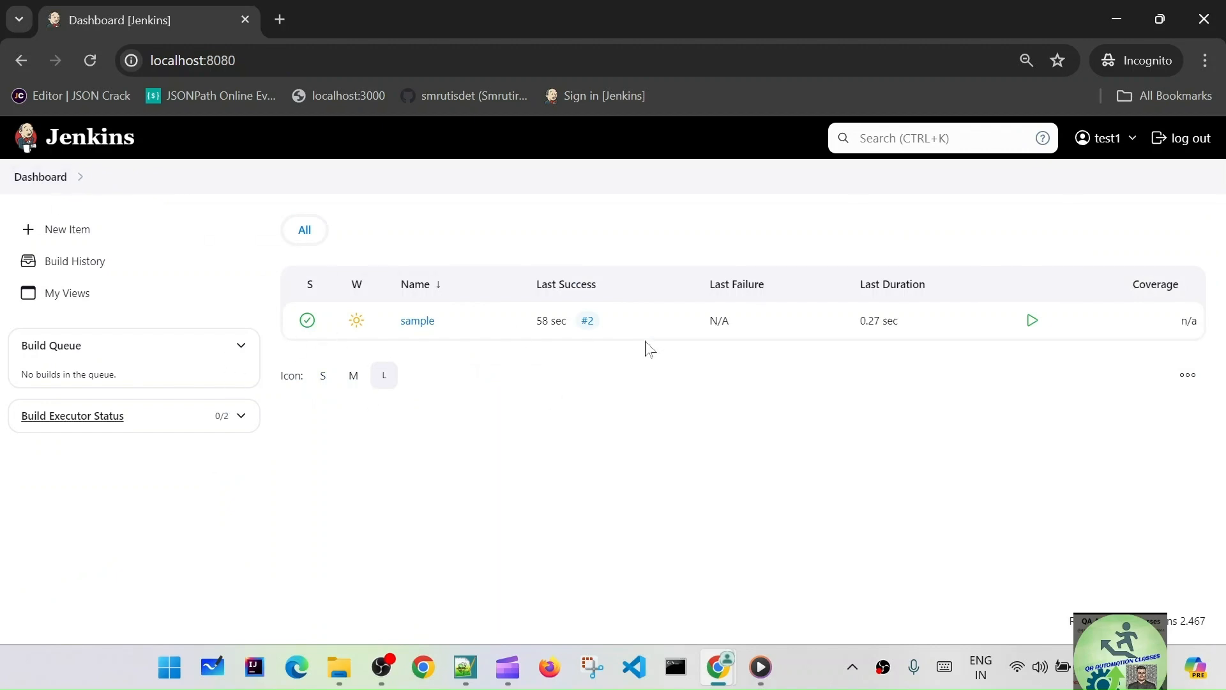
- Create a Freestyle project named test1job, copied from the sample job
{"action": "left_click", "coordinate": [104, 229]}
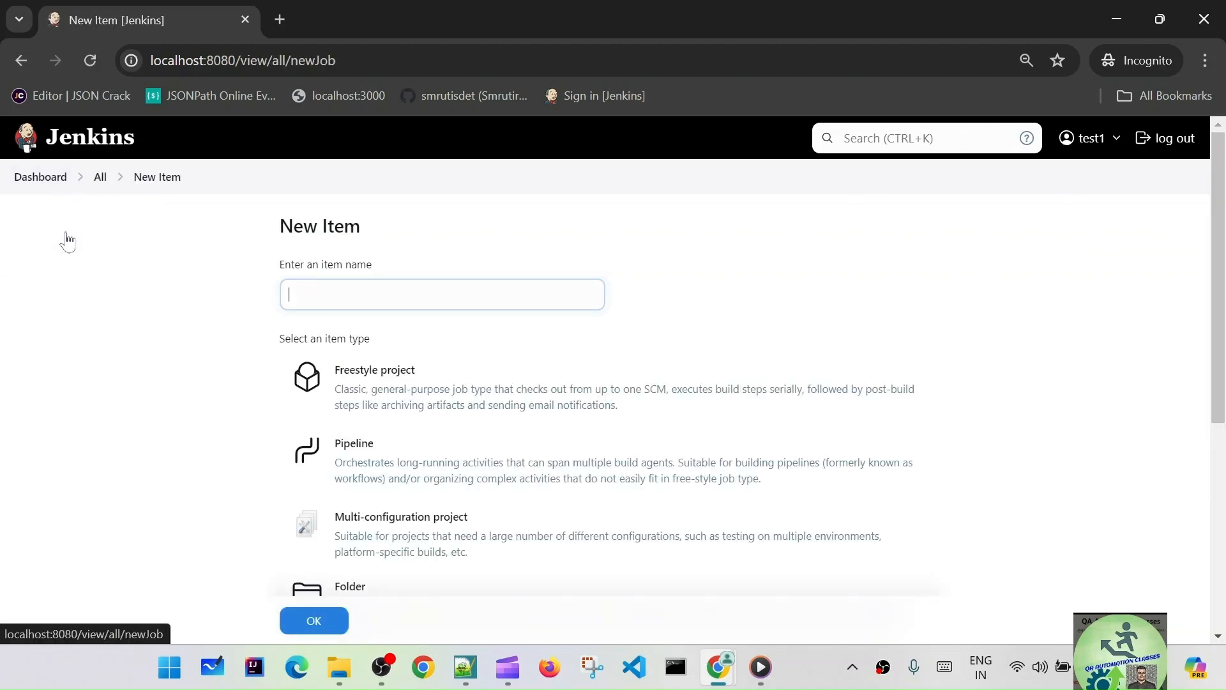
{"action": "type", "text": "test1job"}
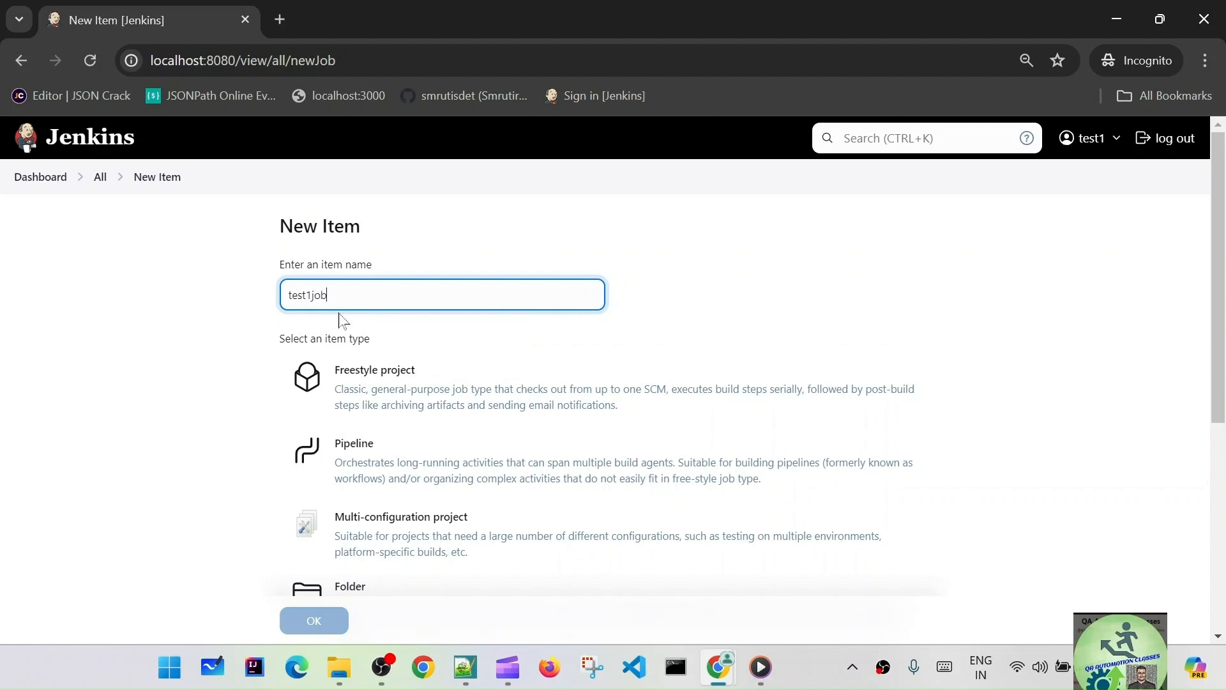
{"action": "left_click", "coordinate": [528, 393]}
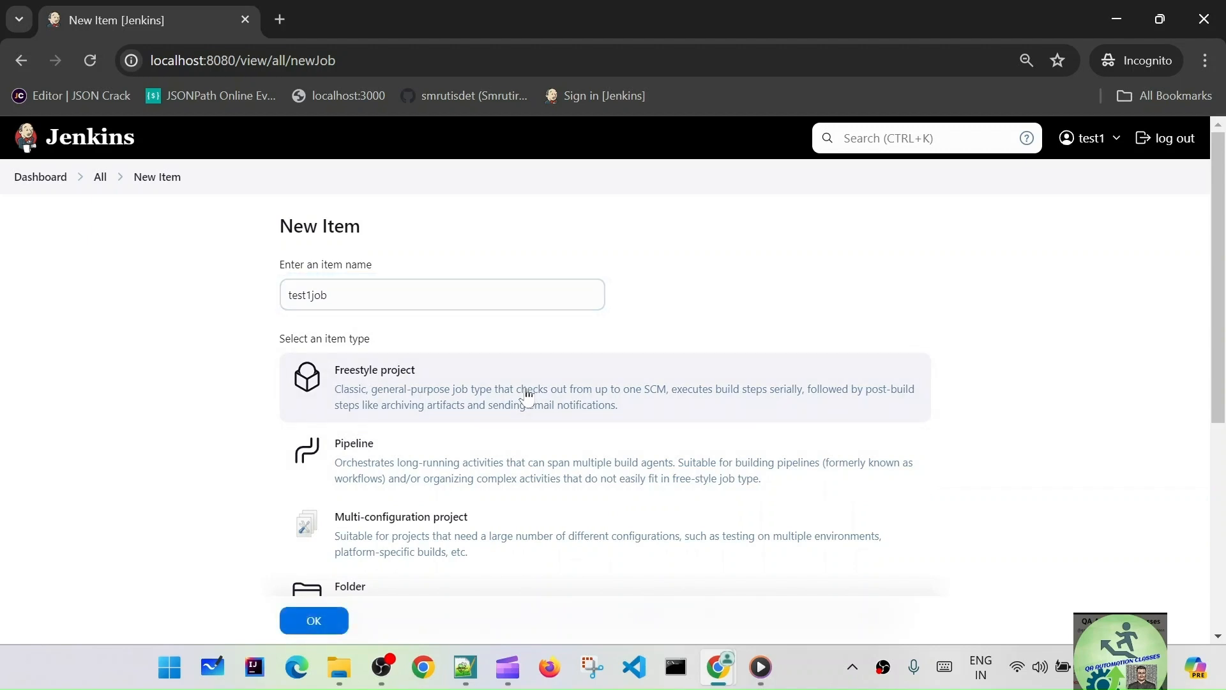
{"action": "scroll", "coordinate": [527, 396], "scroll_direction": "down", "scroll_amount": 6}
{"action": "left_click", "coordinate": [473, 493]}
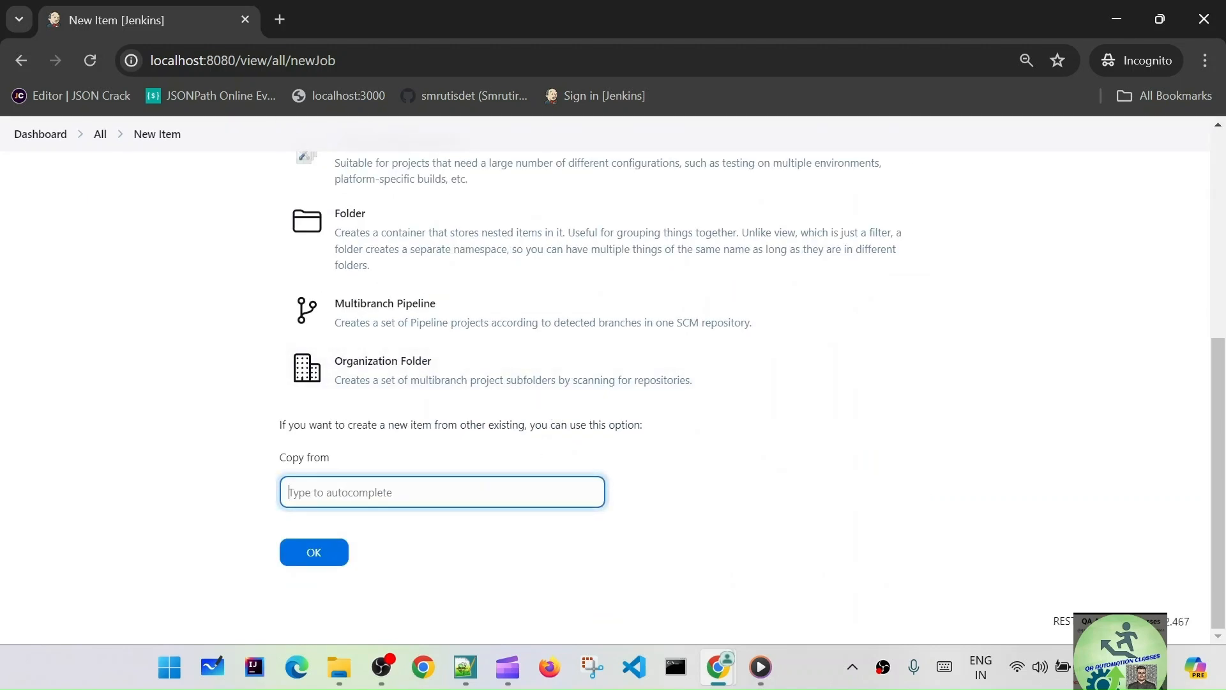
{"action": "type", "text": "sample"}
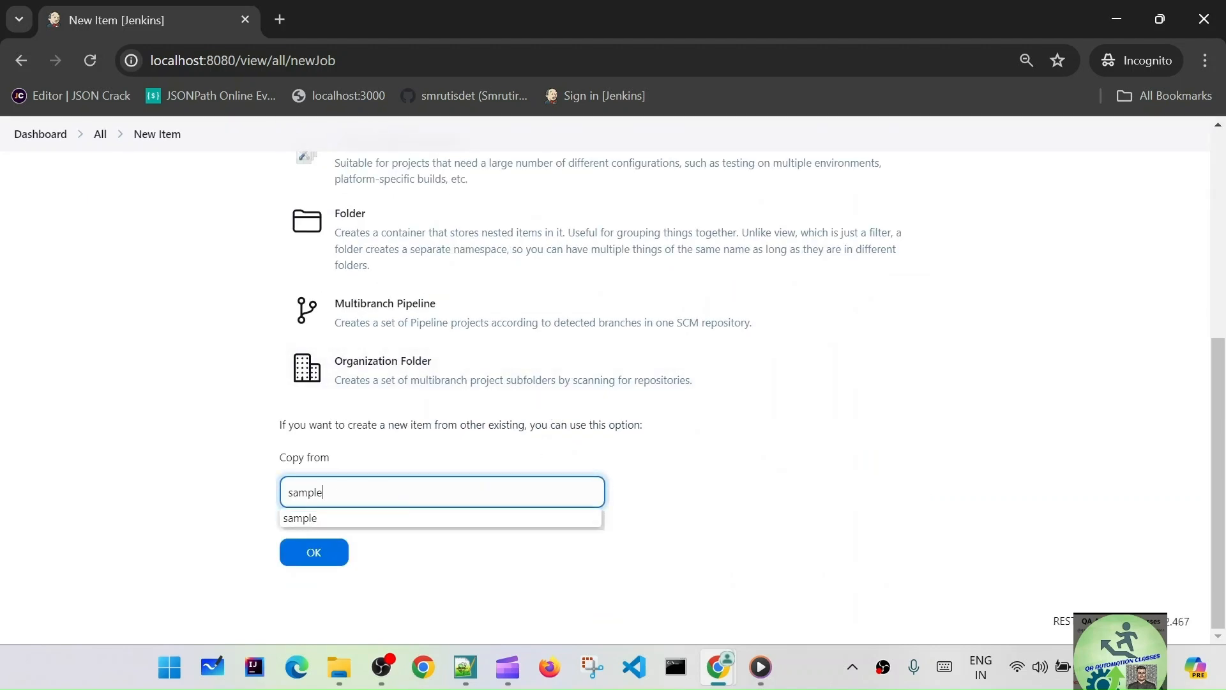
{"action": "left_click", "coordinate": [315, 523]}
{"action": "left_click", "coordinate": [315, 557]}
- Review test1job's copied configuration, then apply and save it
{"action": "scroll", "coordinate": [607, 358], "scroll_direction": "down", "scroll_amount": 5}
{"action": "scroll", "coordinate": [612, 332], "scroll_direction": "down", "scroll_amount": 10}
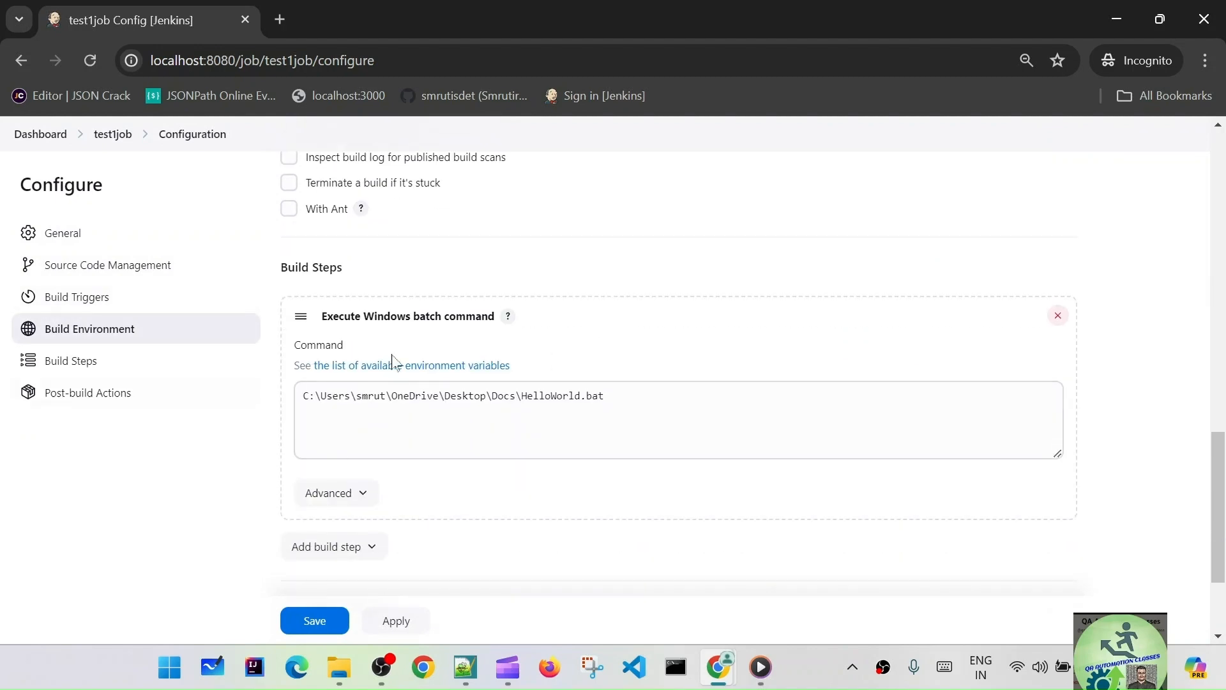
{"action": "left_click_drag", "start_coordinate": [322, 316], "coordinate": [527, 321]}
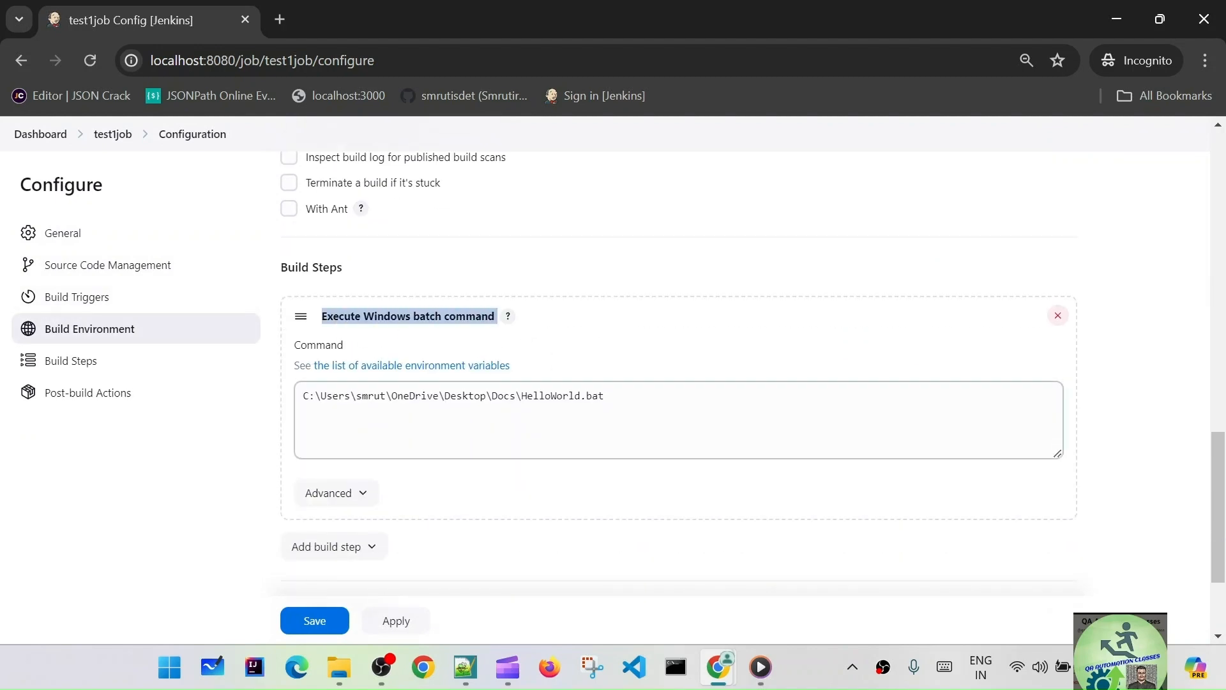
{"action": "left_click", "coordinate": [396, 621]}
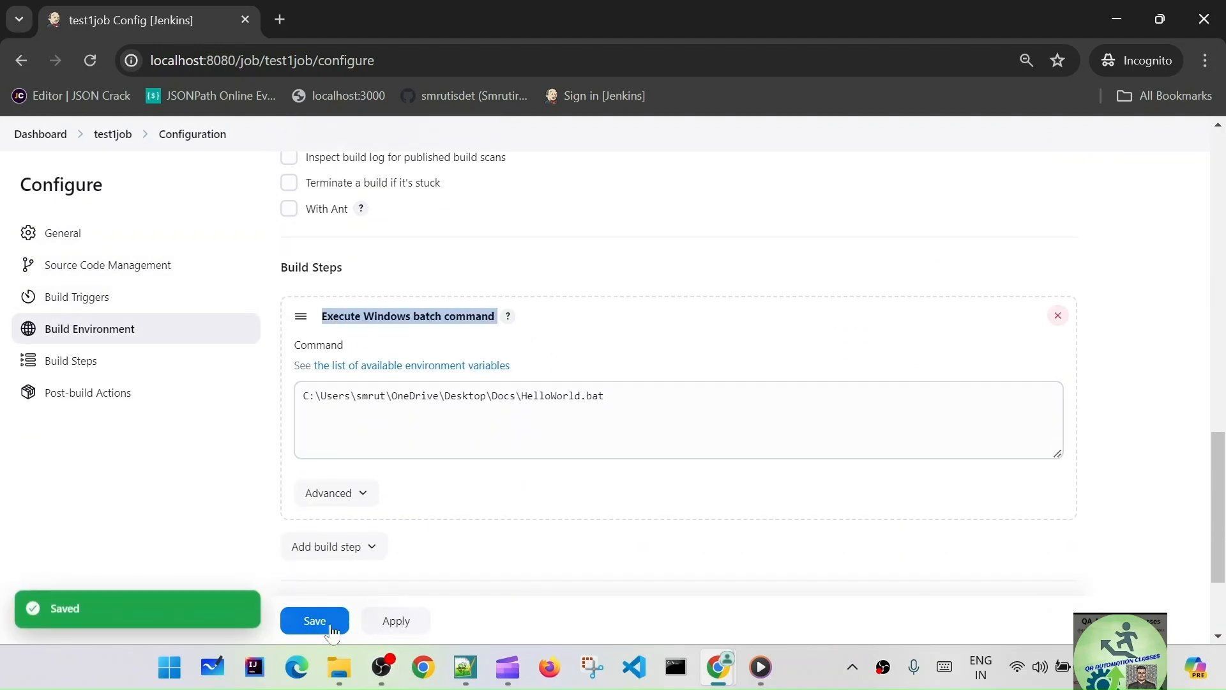
{"action": "left_click", "coordinate": [315, 621]}
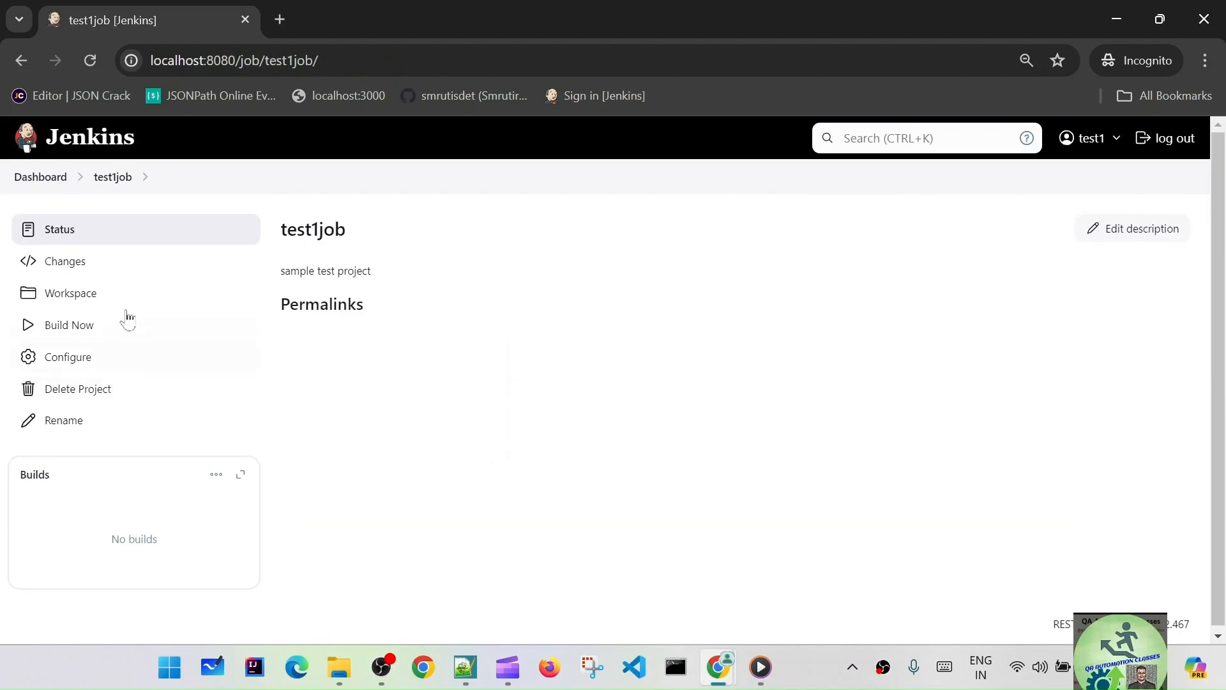
- Build test1job and review build #1's console log, then the job's workspace and changes
{"action": "left_click", "coordinate": [75, 326]}
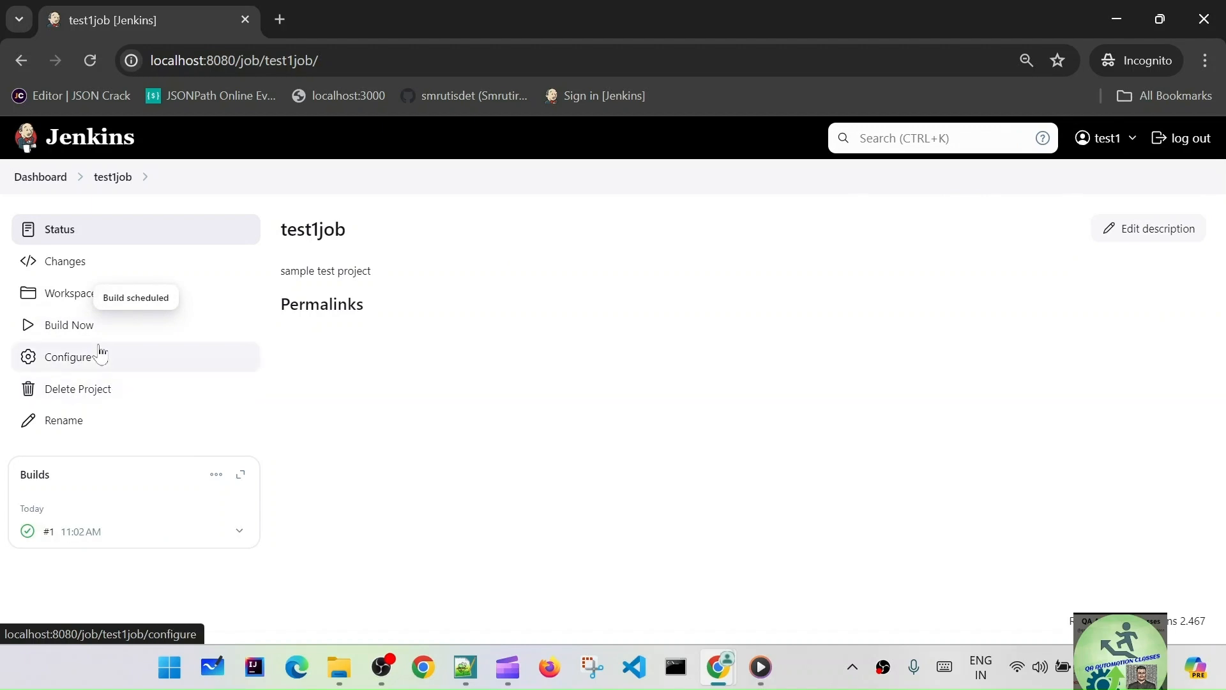
{"action": "left_click", "coordinate": [64, 533]}
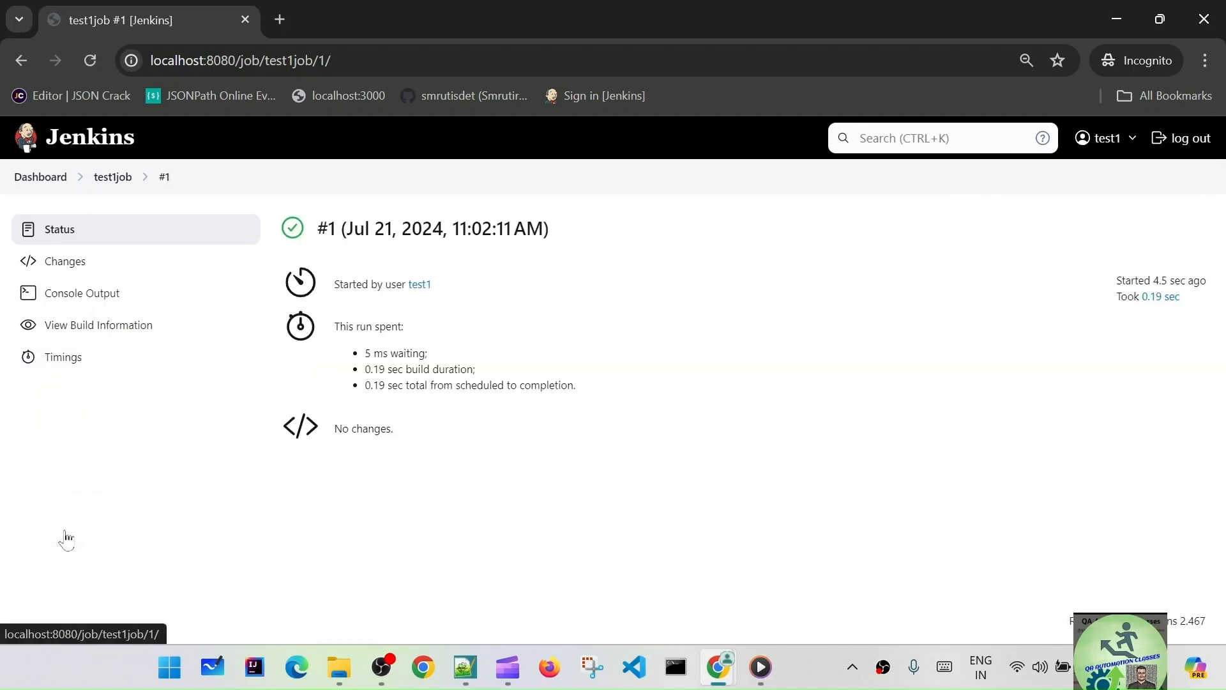
{"action": "left_click", "coordinate": [97, 294]}
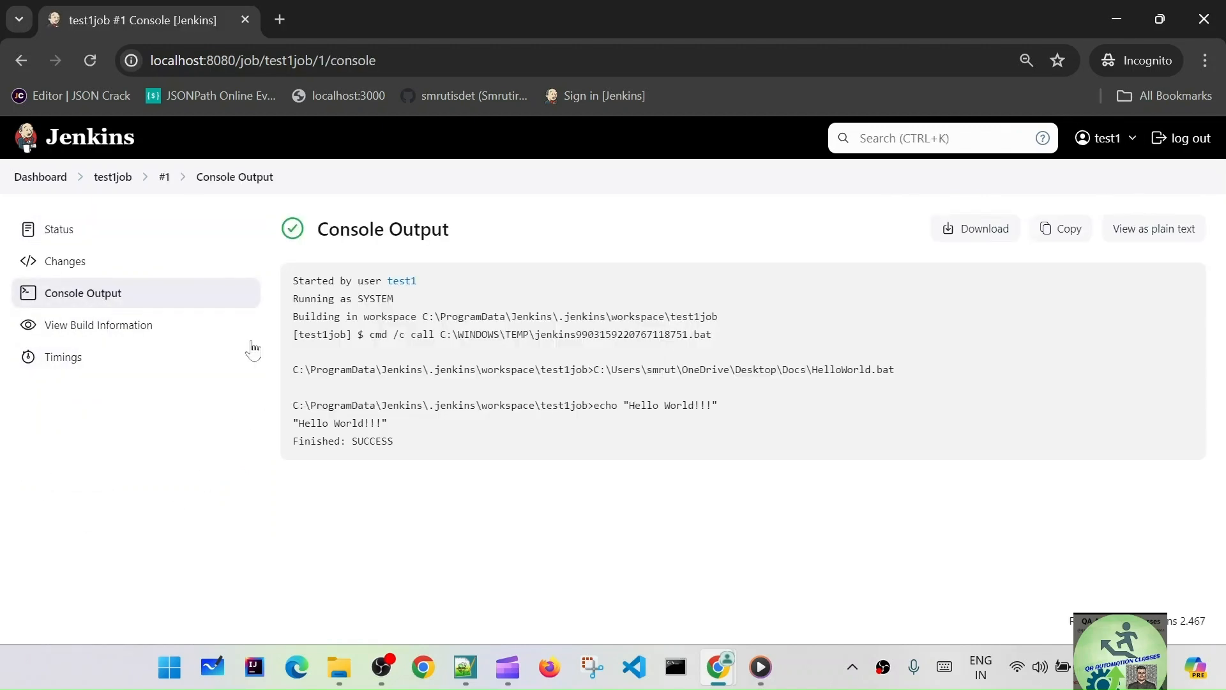
{"action": "left_click", "coordinate": [164, 179]}
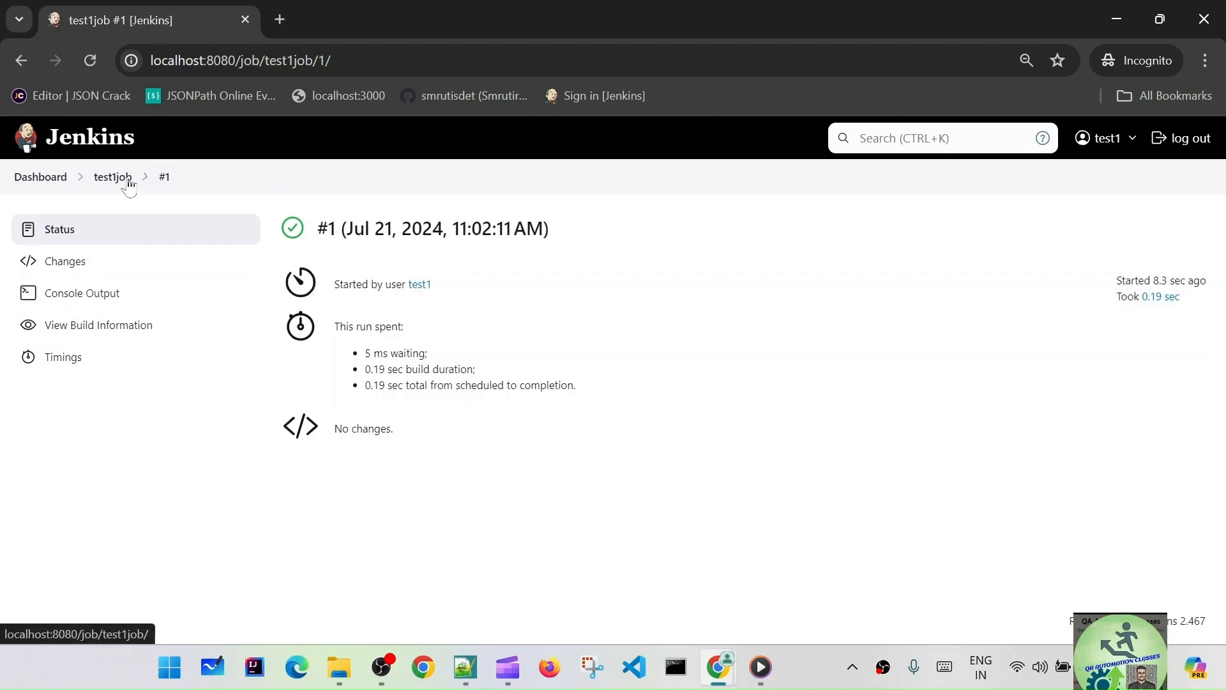
{"action": "left_click", "coordinate": [121, 179]}
{"action": "left_click", "coordinate": [95, 295]}
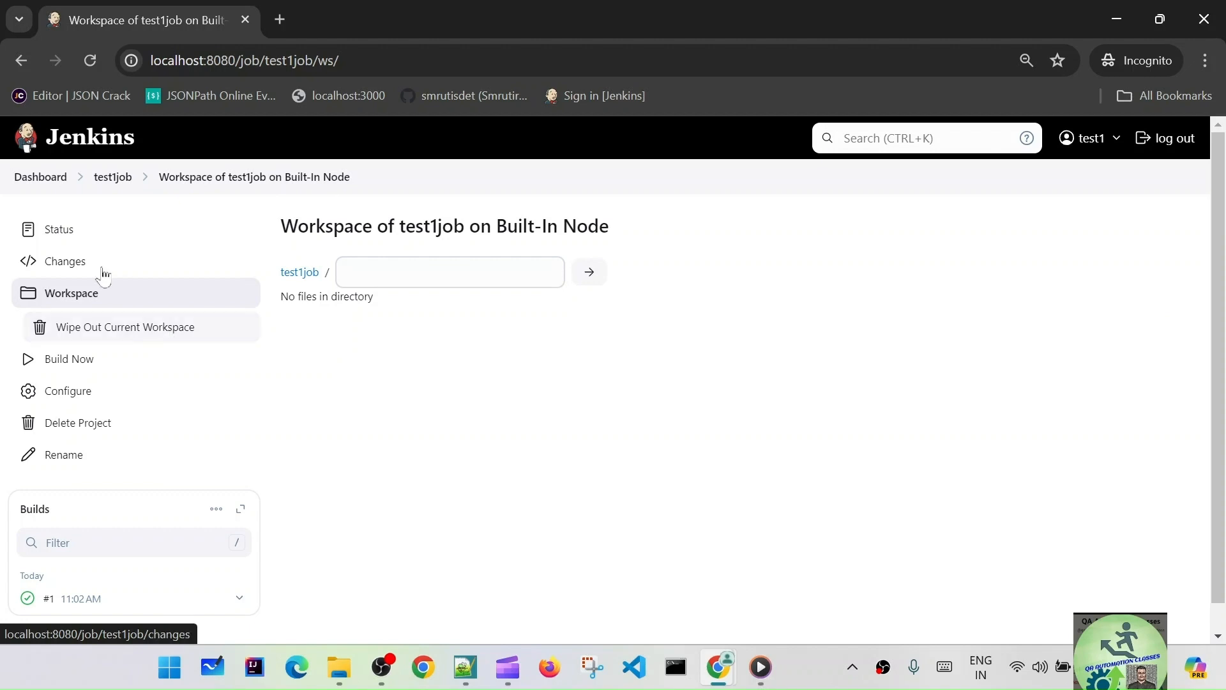
{"action": "left_click", "coordinate": [73, 259]}
{"action": "left_click", "coordinate": [67, 231]}
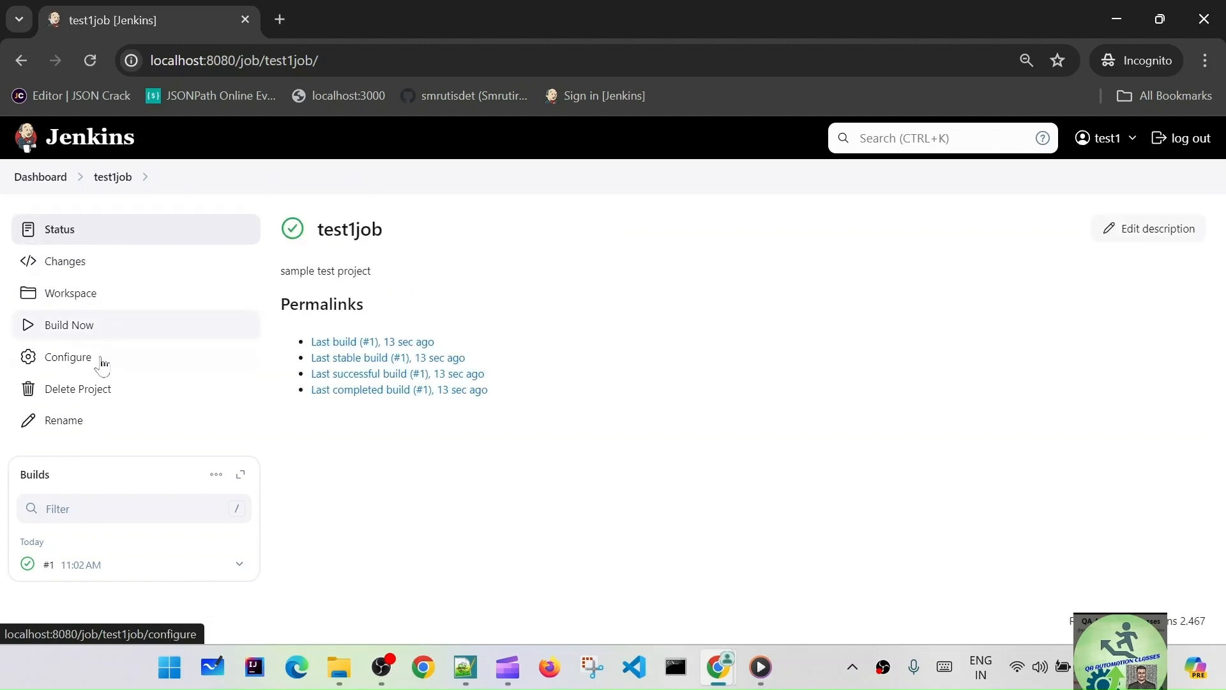
- Rename the test1job project to test1job1
{"action": "left_click", "coordinate": [93, 420]}
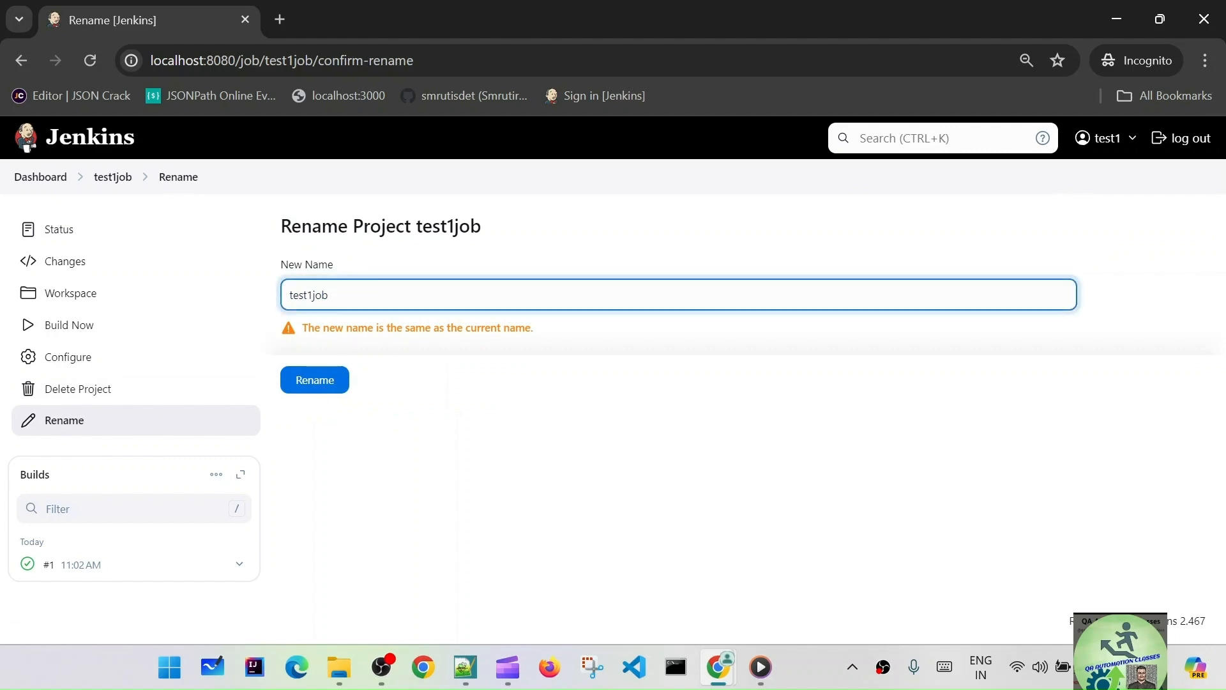
{"action": "type", "text": "1"}
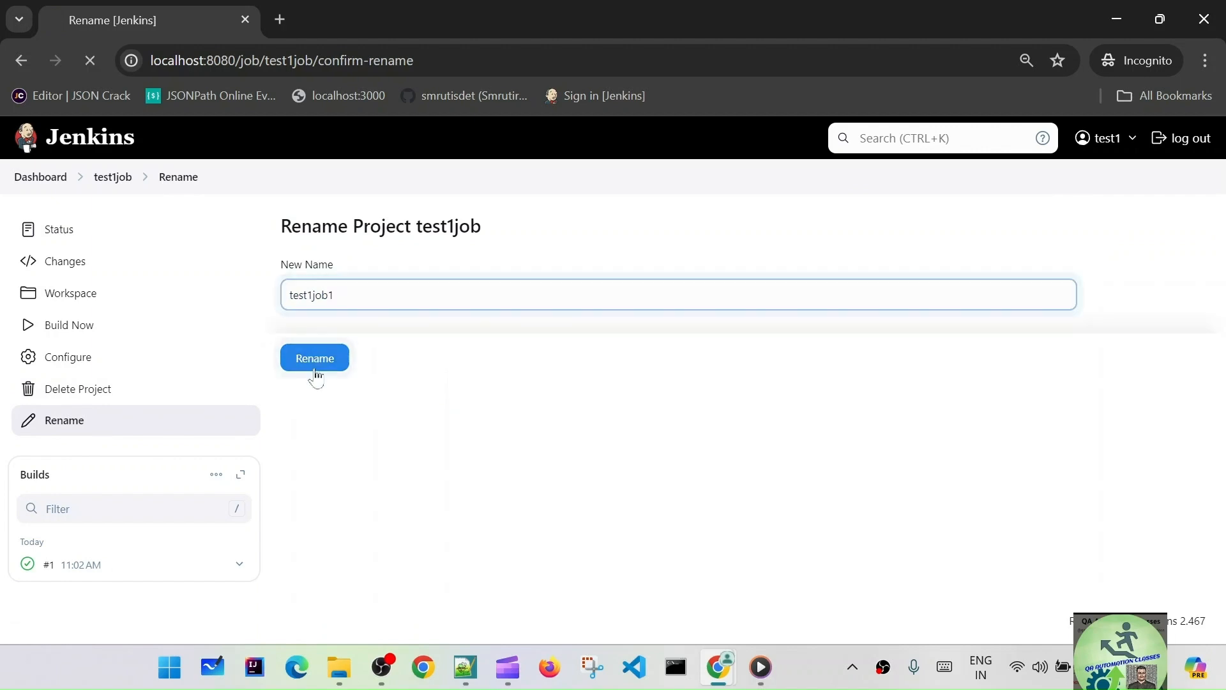
{"action": "left_click", "coordinate": [315, 379]}
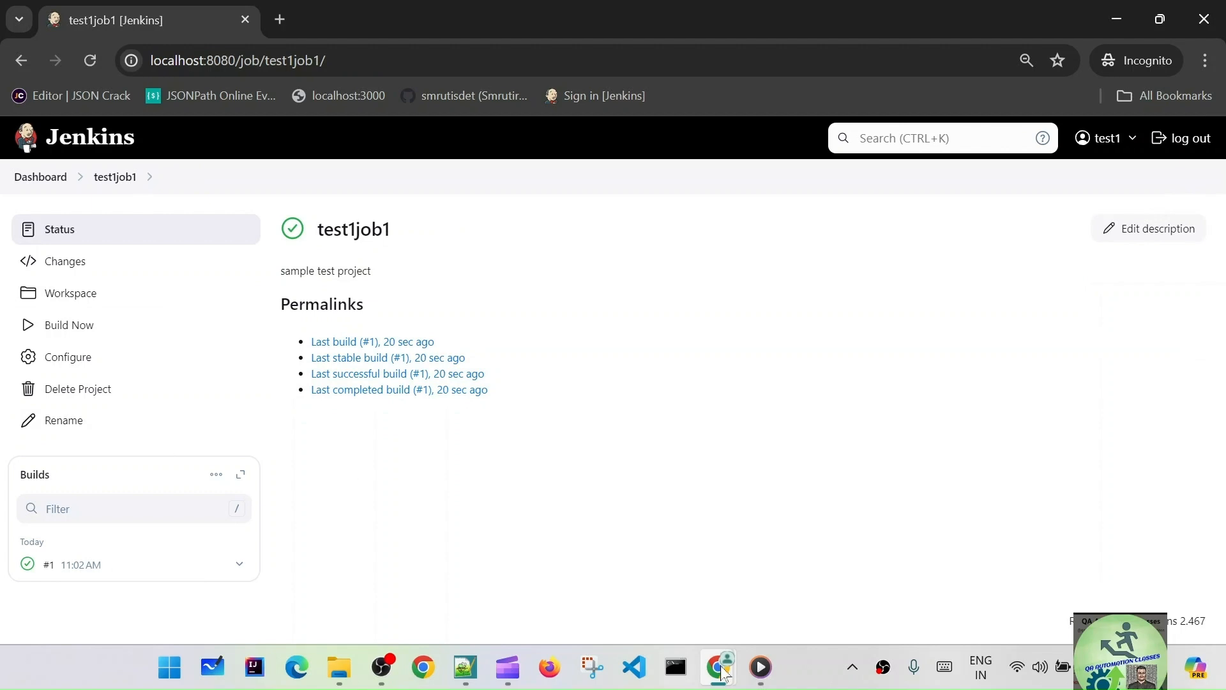
- In the other browser window, sign in to Jenkins as the administrator
{"action": "mouse_move", "coordinate": [717, 671]}
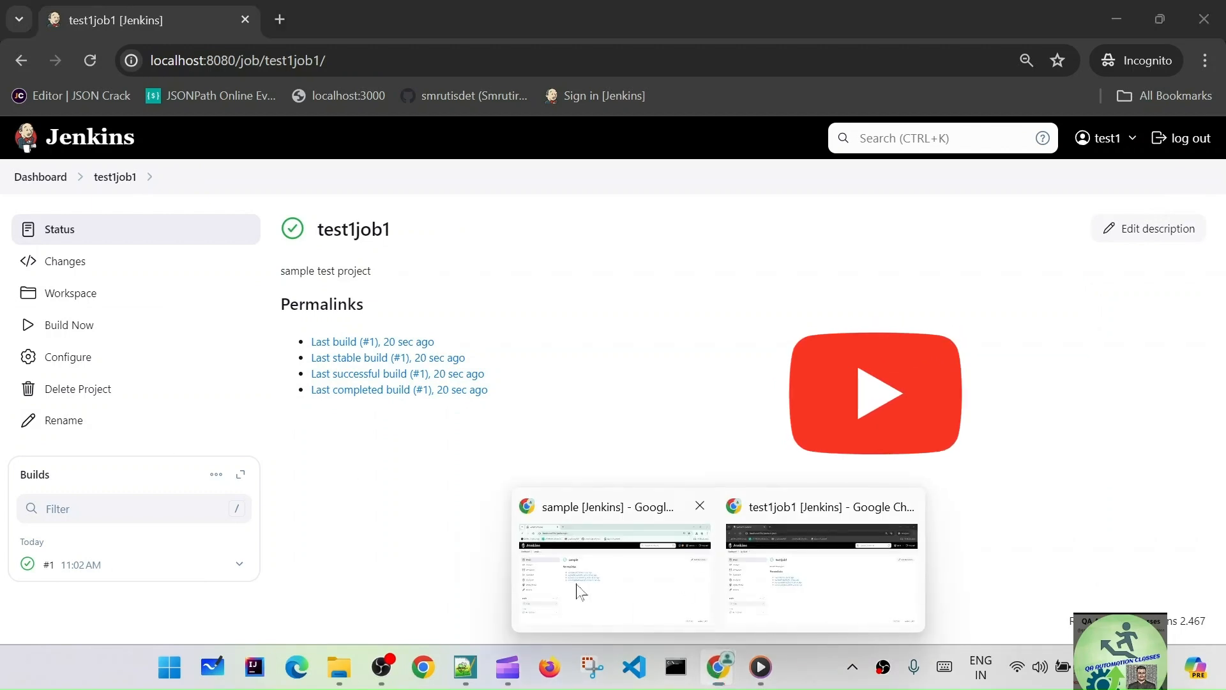
{"action": "left_click", "coordinate": [611, 574]}
{"action": "left_click", "coordinate": [42, 177]}
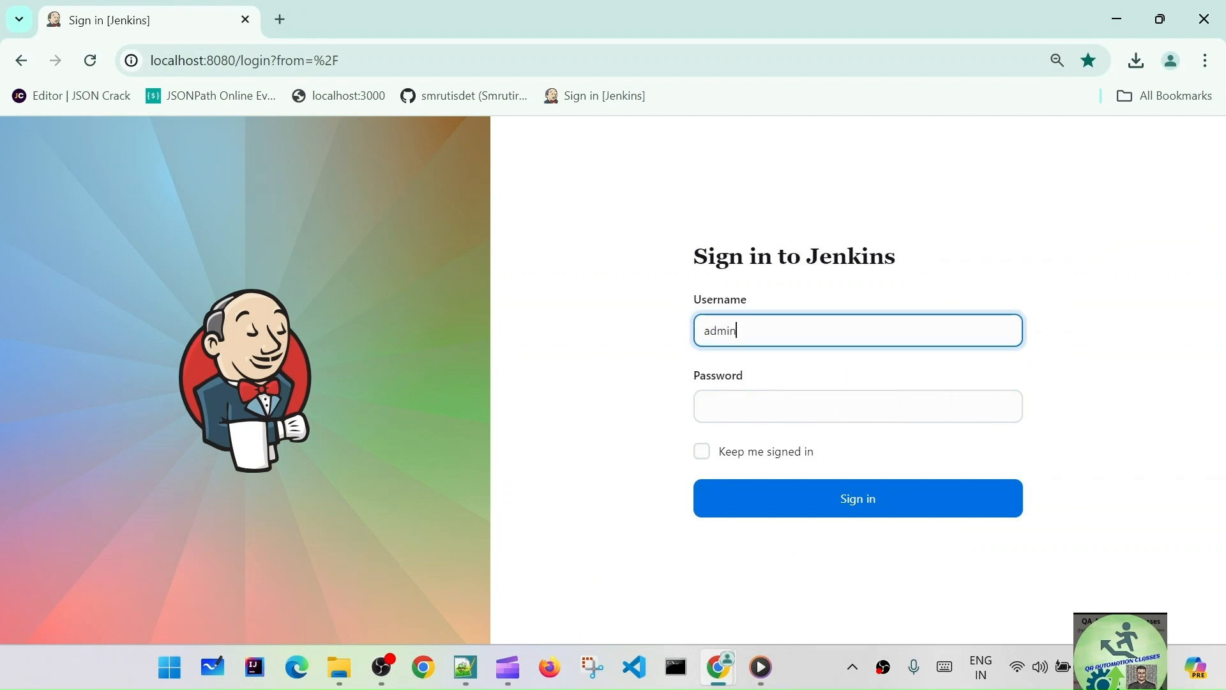
{"action": "left_click", "coordinate": [804, 409]}
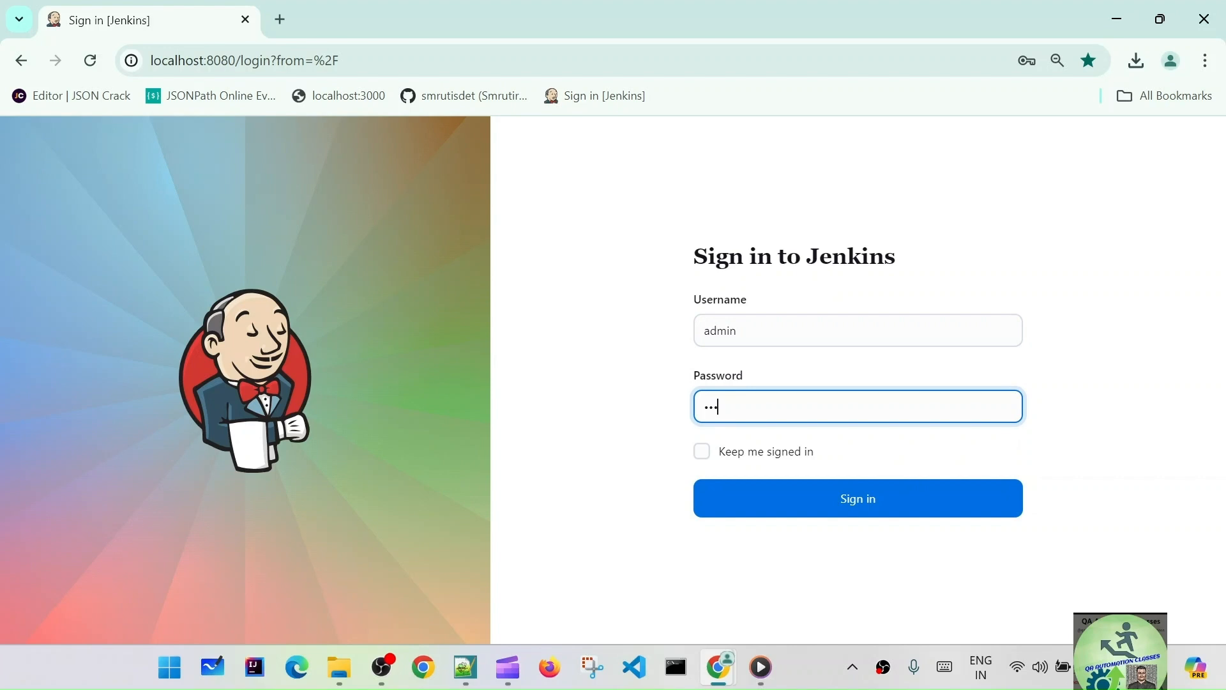
{"action": "left_click", "coordinate": [919, 502]}
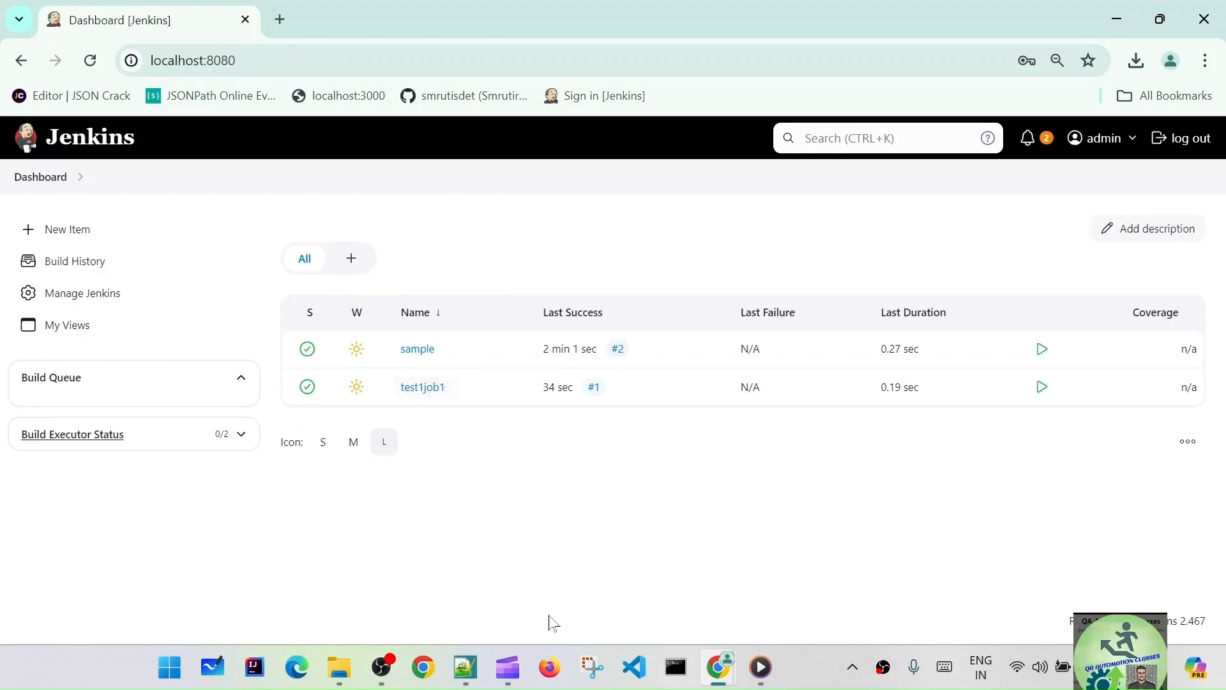
- In test1's window, delete the test1job1 project
{"action": "mouse_move", "coordinate": [718, 667]}
{"action": "left_click", "coordinate": [773, 594]}
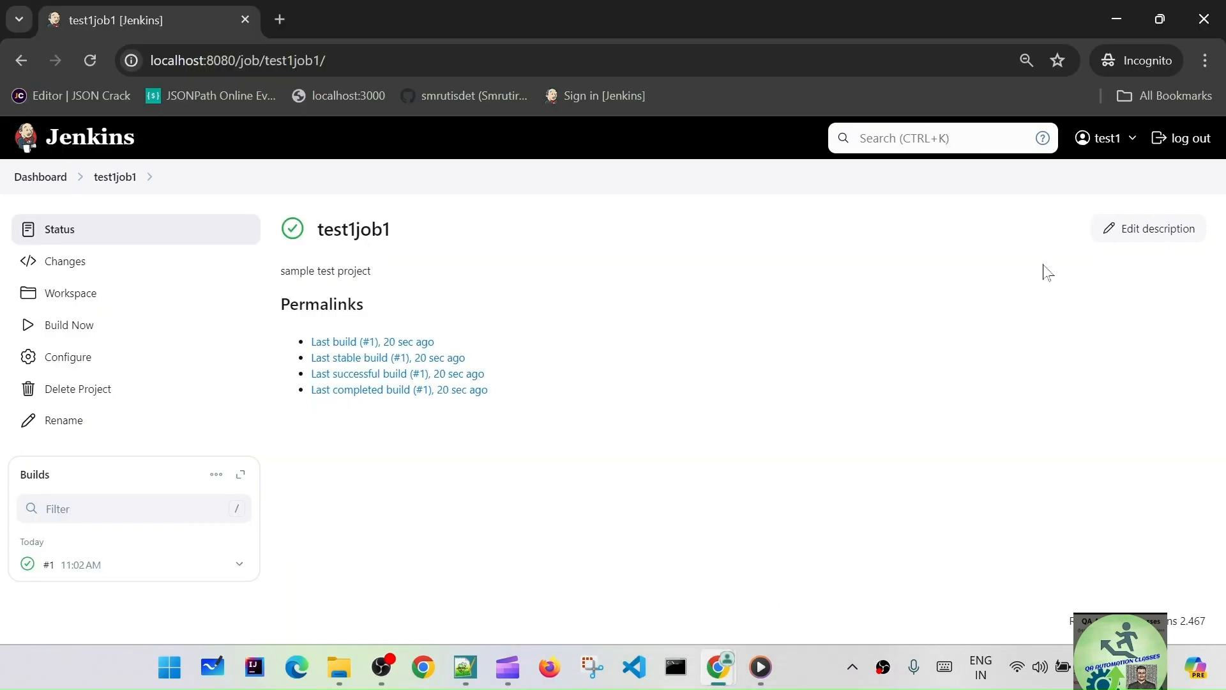
{"action": "left_click", "coordinate": [92, 395]}
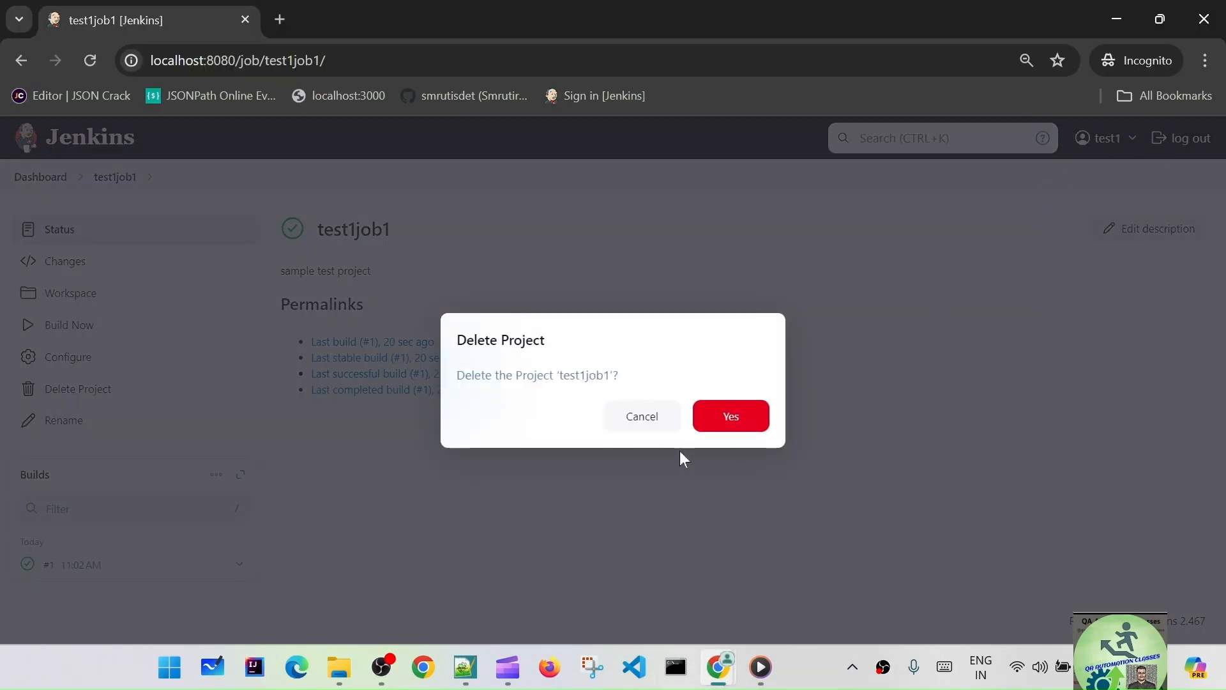
{"action": "left_click", "coordinate": [727, 416]}
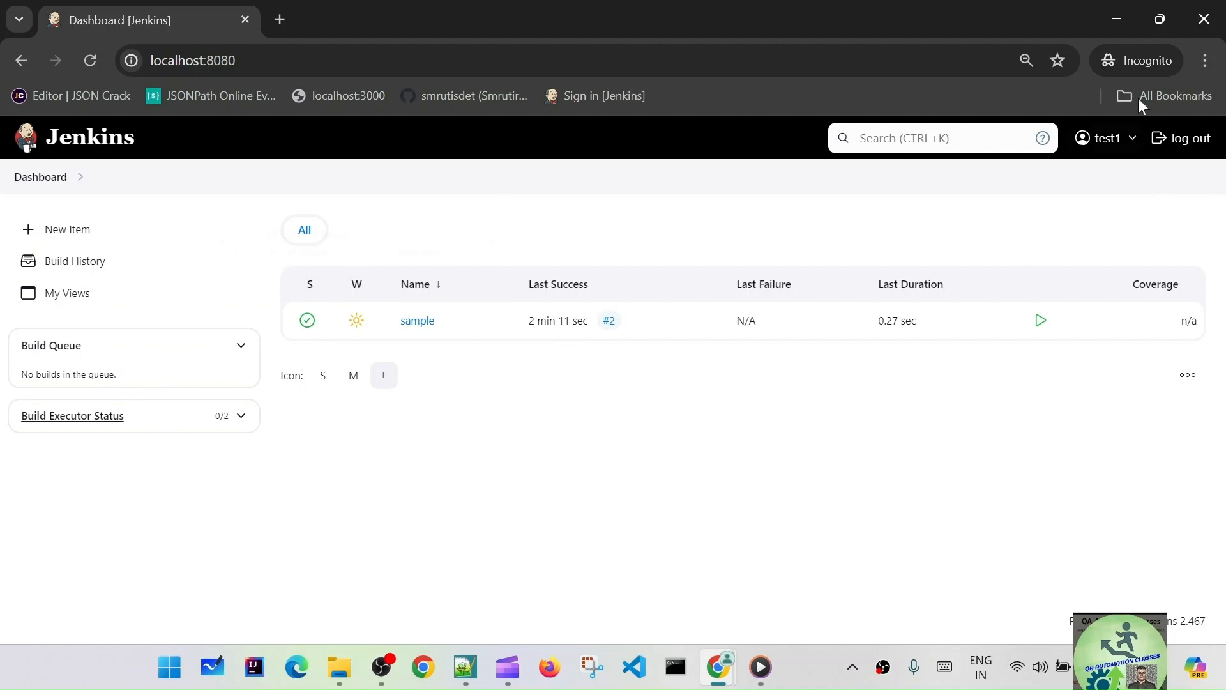
- Sign test1 out, reload the admin dashboard, and open Manage Jenkins
{"action": "left_click", "coordinate": [1182, 138]}
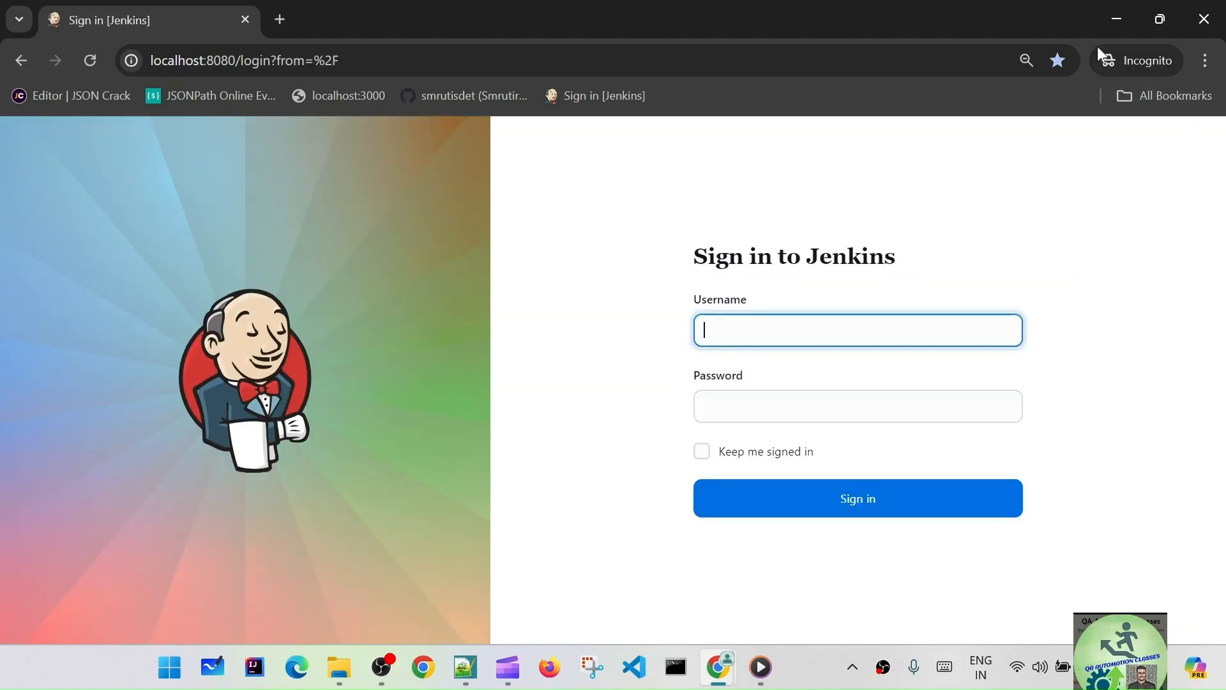
{"action": "left_click", "coordinate": [1117, 17]}
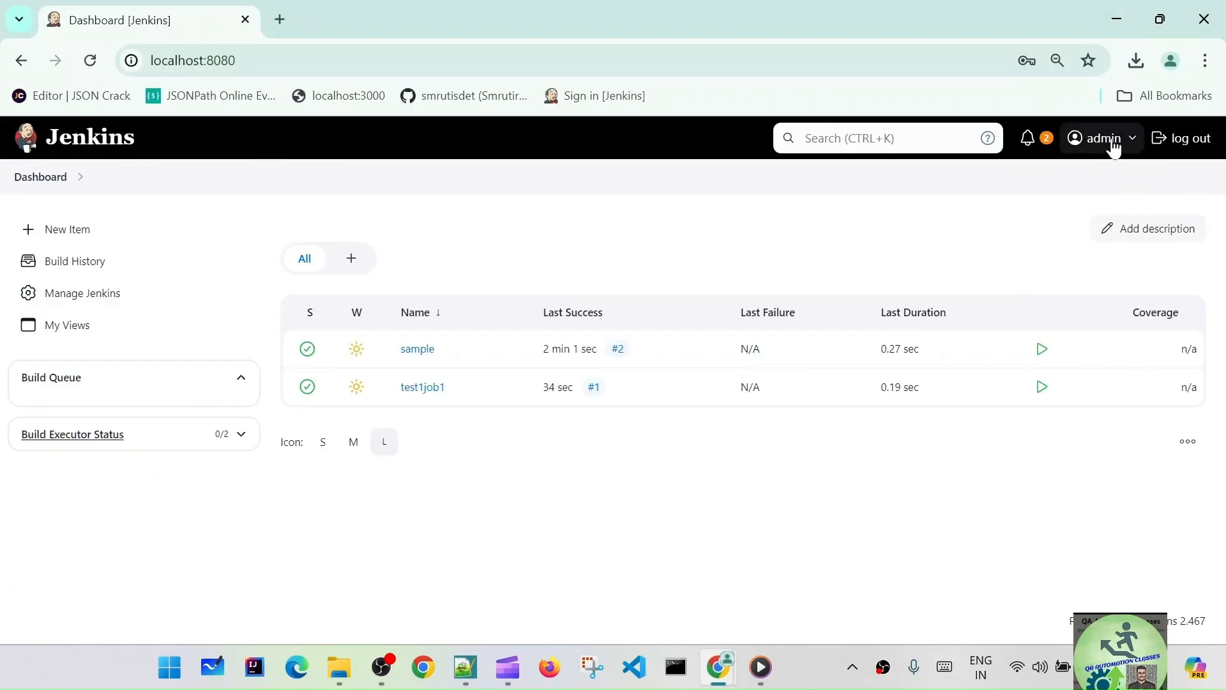
{"action": "left_click", "coordinate": [91, 60]}
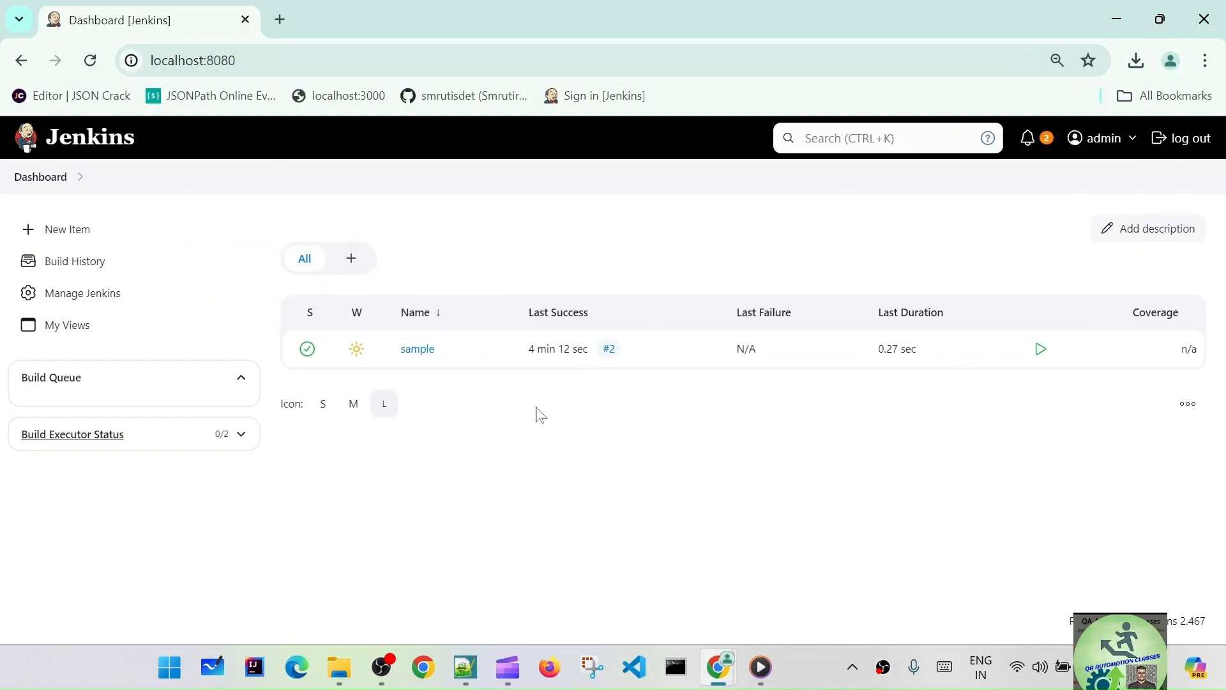
{"action": "left_click", "coordinate": [84, 295]}
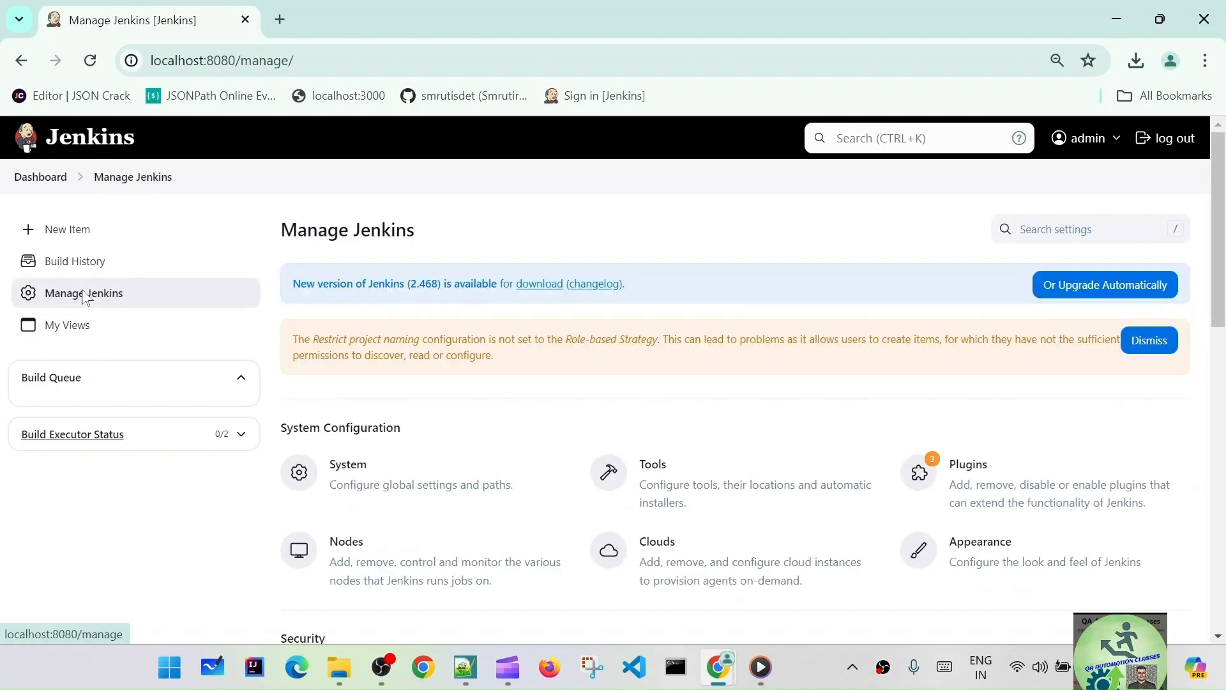
{"action": "scroll", "coordinate": [336, 364], "scroll_direction": "down", "scroll_amount": 4}
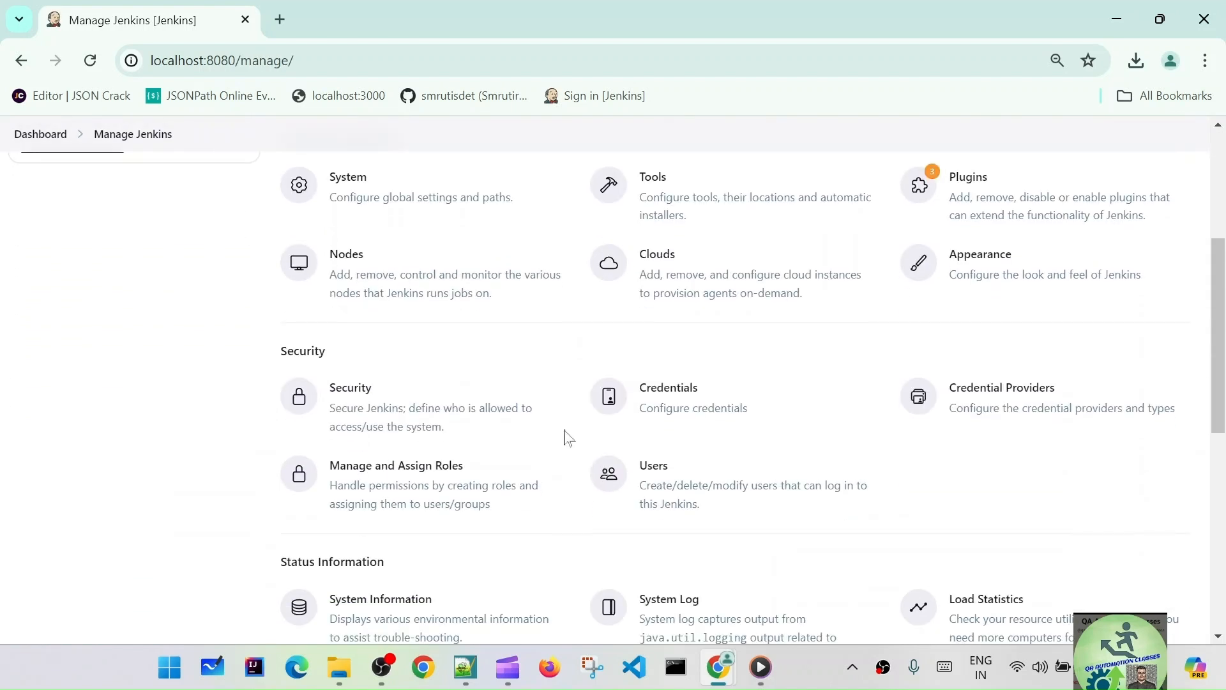
- Add global role qa with Job Build and Job Read, save it, and go to Assign Roles
{"action": "left_click", "coordinate": [453, 483]}
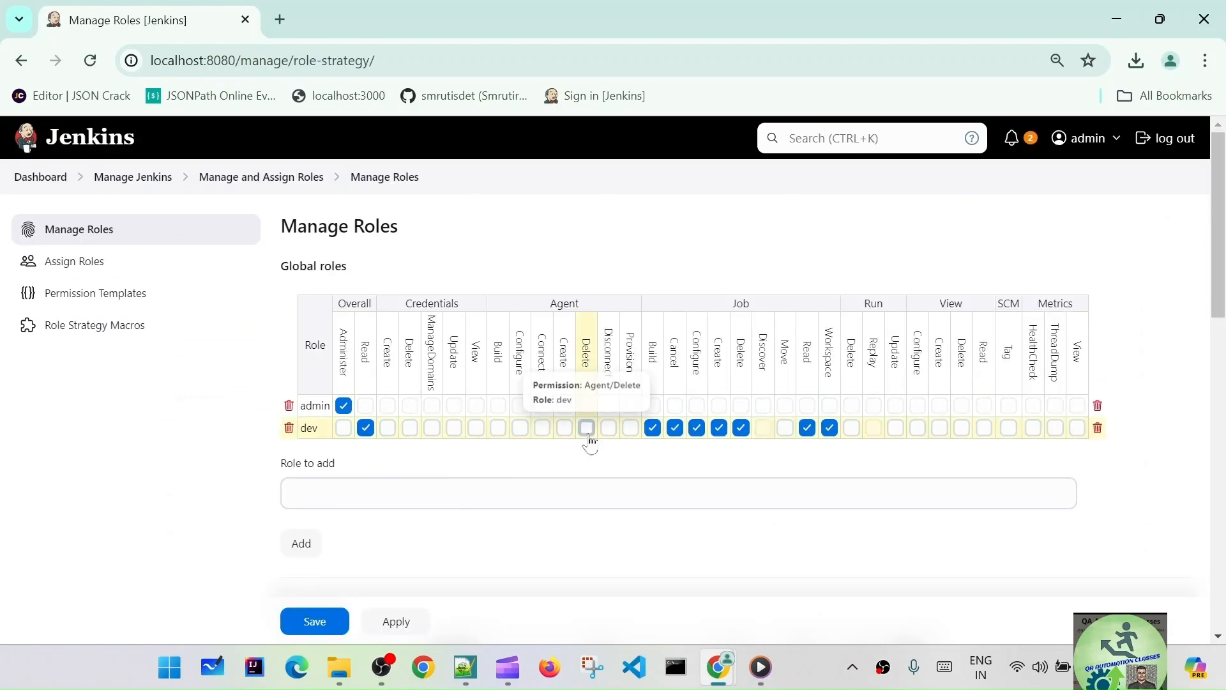
{"action": "left_click", "coordinate": [370, 493]}
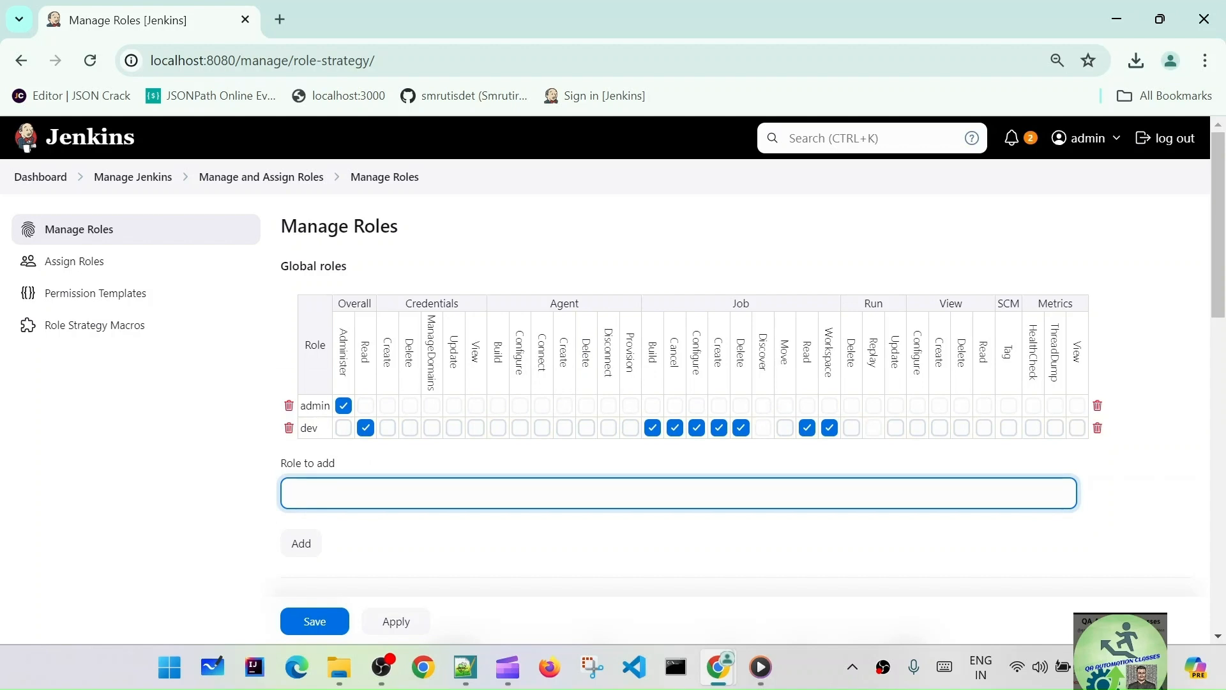
{"action": "left_click", "coordinate": [298, 547]}
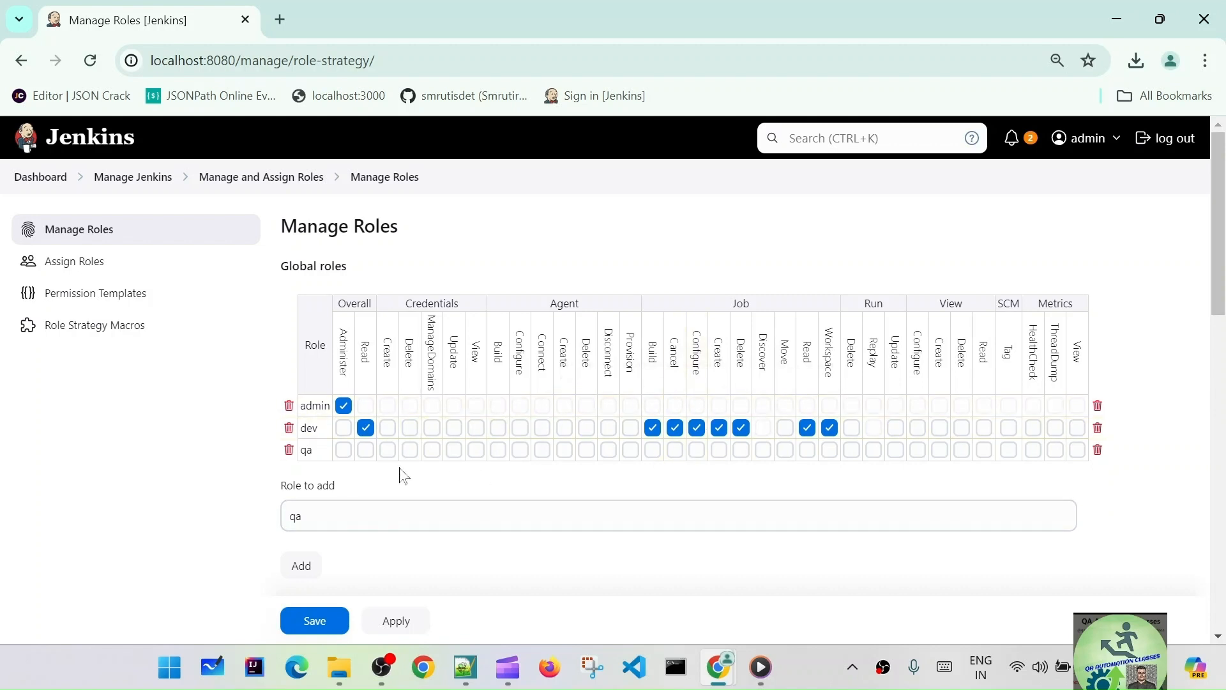
{"action": "left_click", "coordinate": [652, 449]}
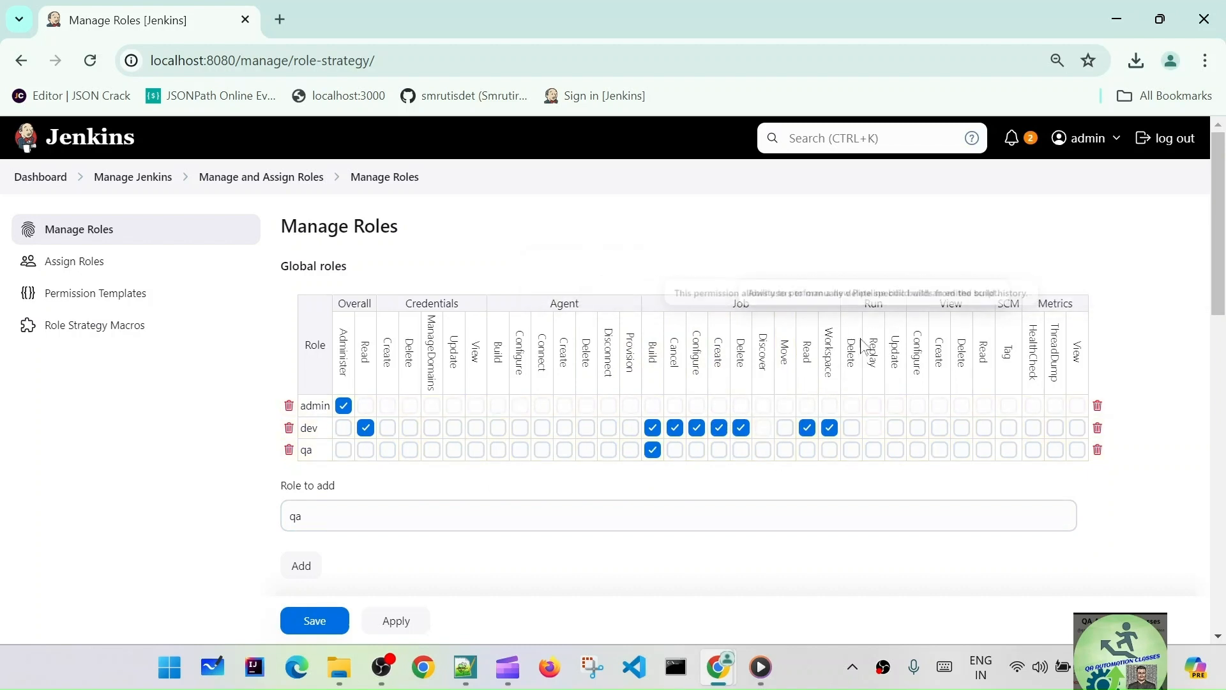
{"action": "left_click", "coordinate": [808, 449]}
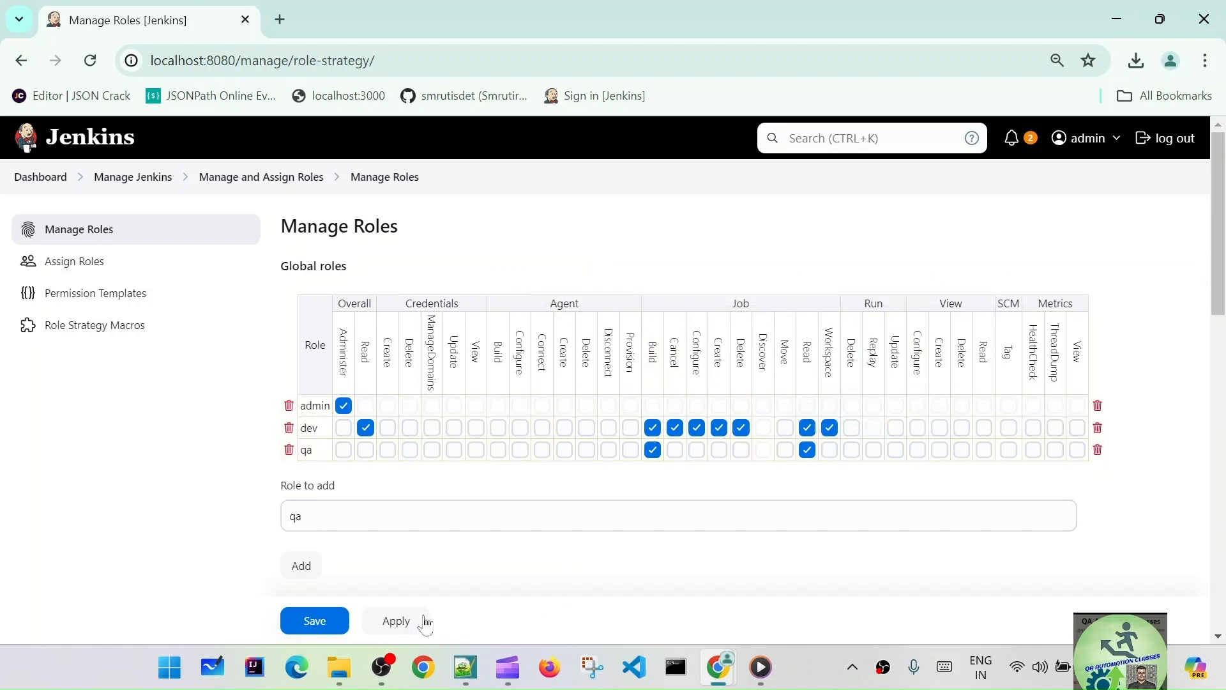
{"action": "left_click", "coordinate": [399, 623]}
{"action": "left_click", "coordinate": [301, 622]}
{"action": "left_click", "coordinate": [313, 622]}
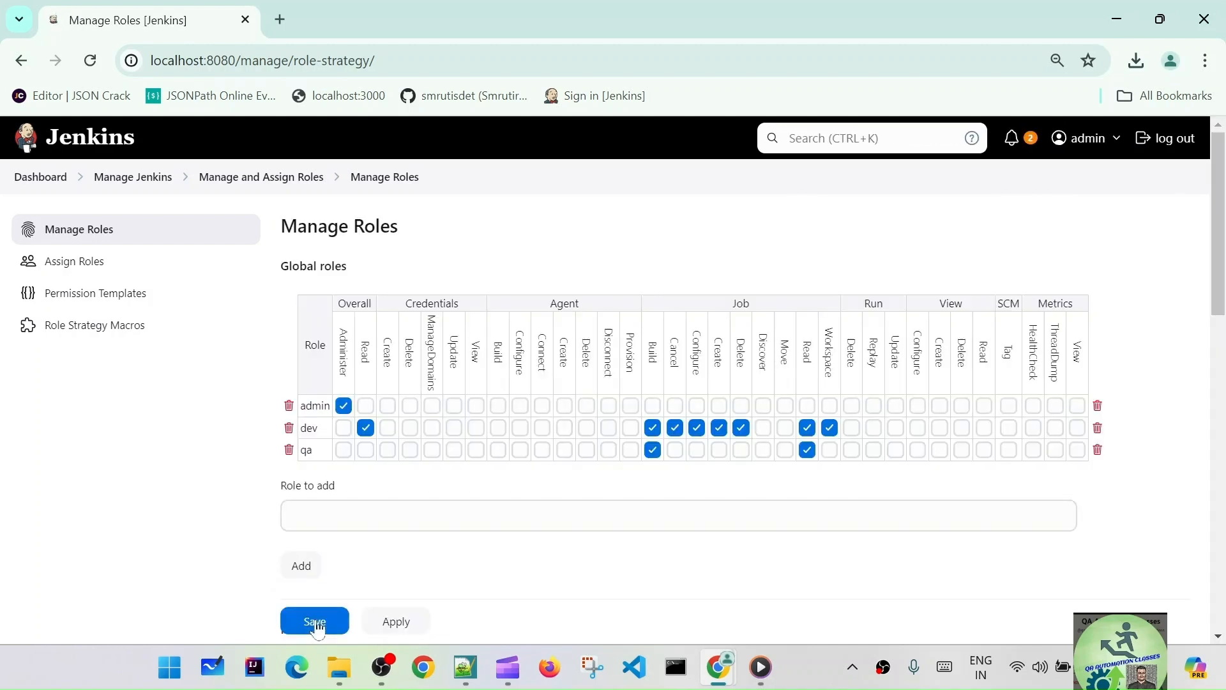
{"action": "left_click", "coordinate": [102, 263]}
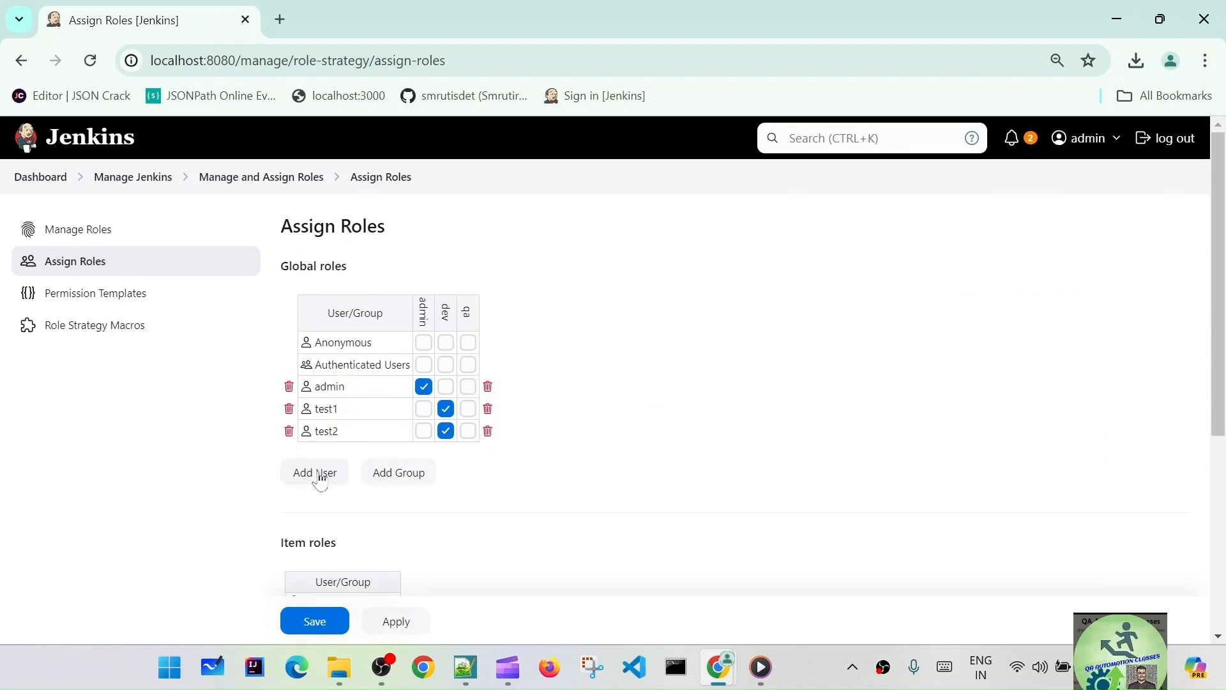
- Assign user test3 the qa global role, save, and switch to the incognito window
{"action": "left_click", "coordinate": [317, 474]}
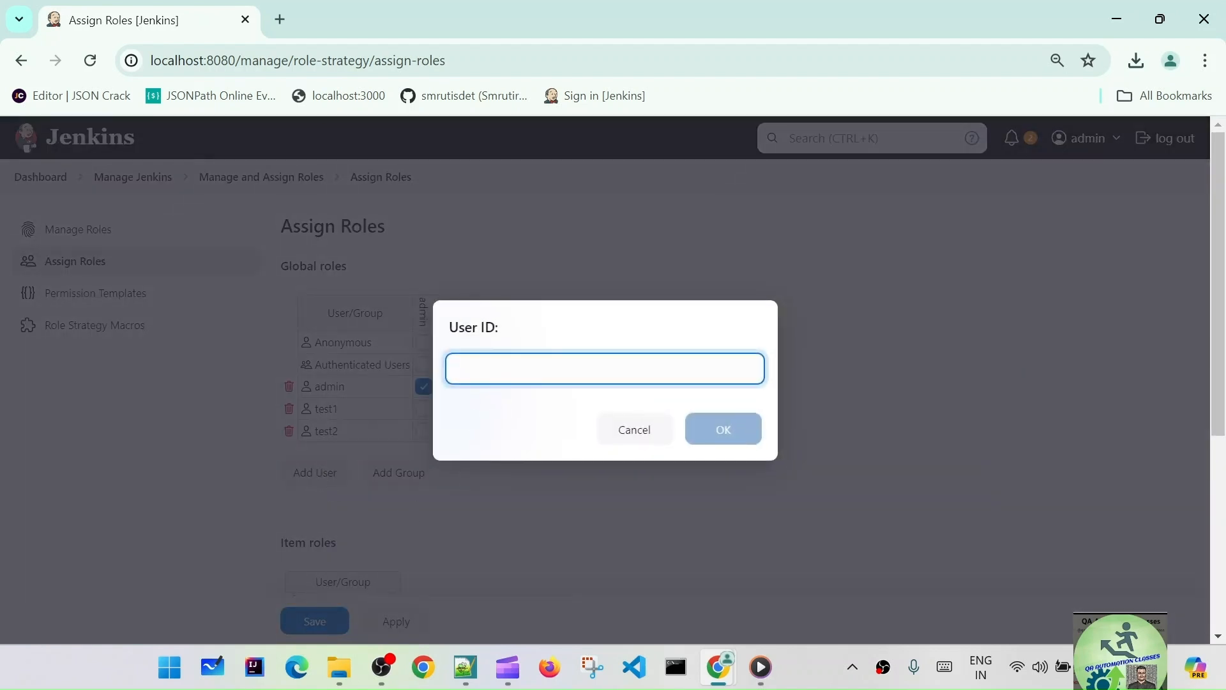
{"action": "type", "text": "test3"}
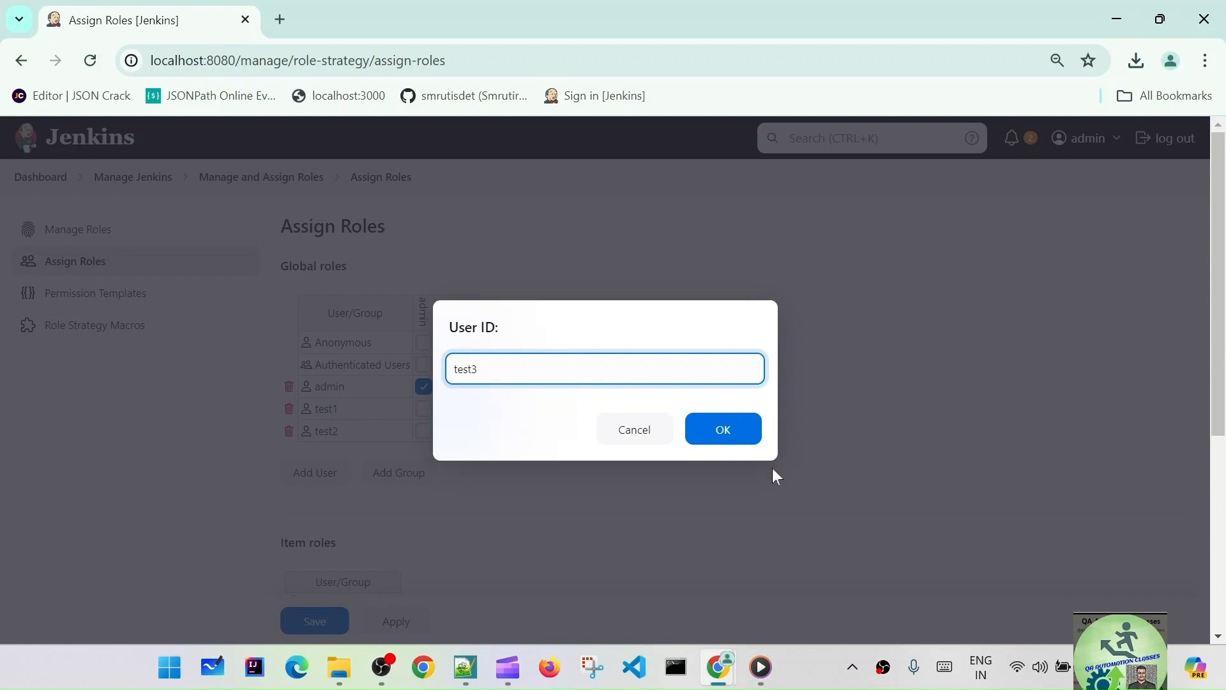
{"action": "left_click", "coordinate": [721, 430]}
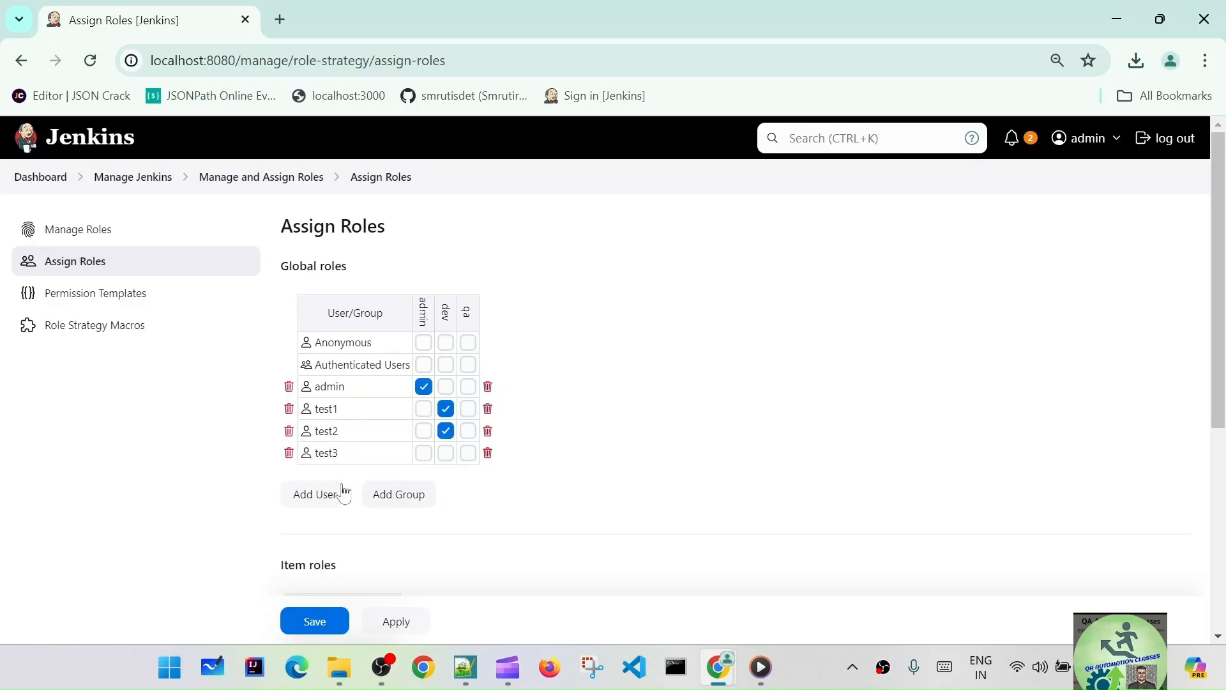
{"action": "left_click", "coordinate": [469, 453]}
{"action": "mouse_move", "coordinate": [479, 657]}
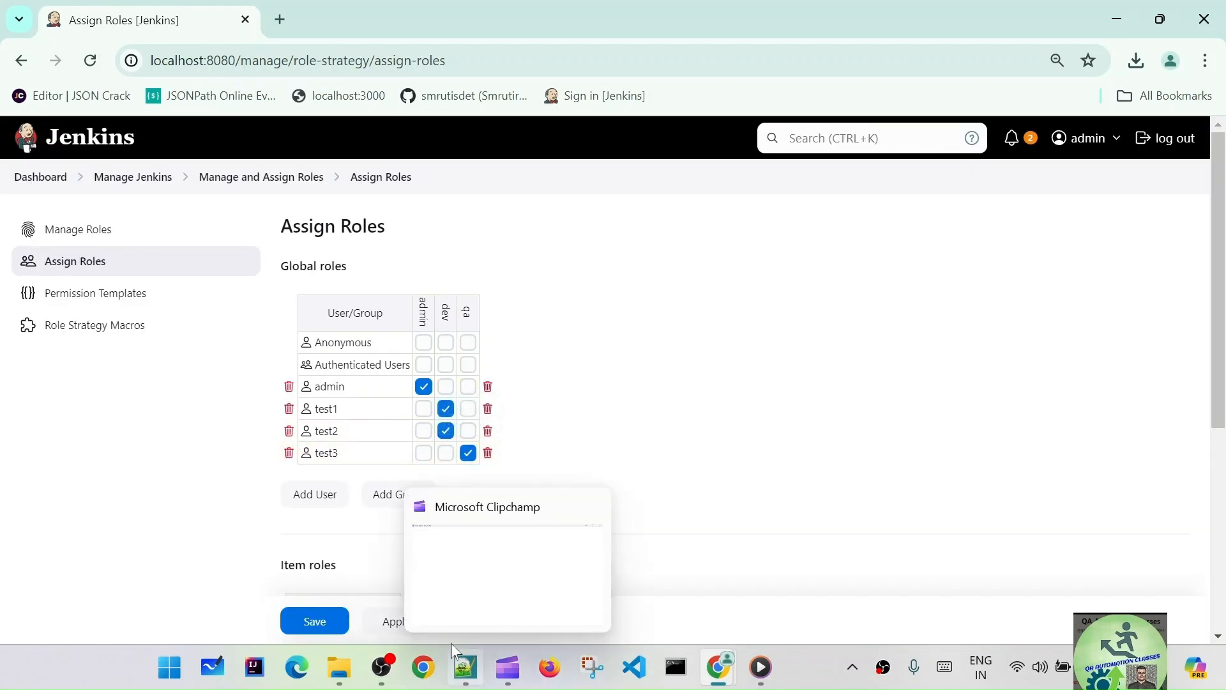
{"action": "left_click", "coordinate": [396, 621]}
{"action": "left_click", "coordinate": [315, 621]}
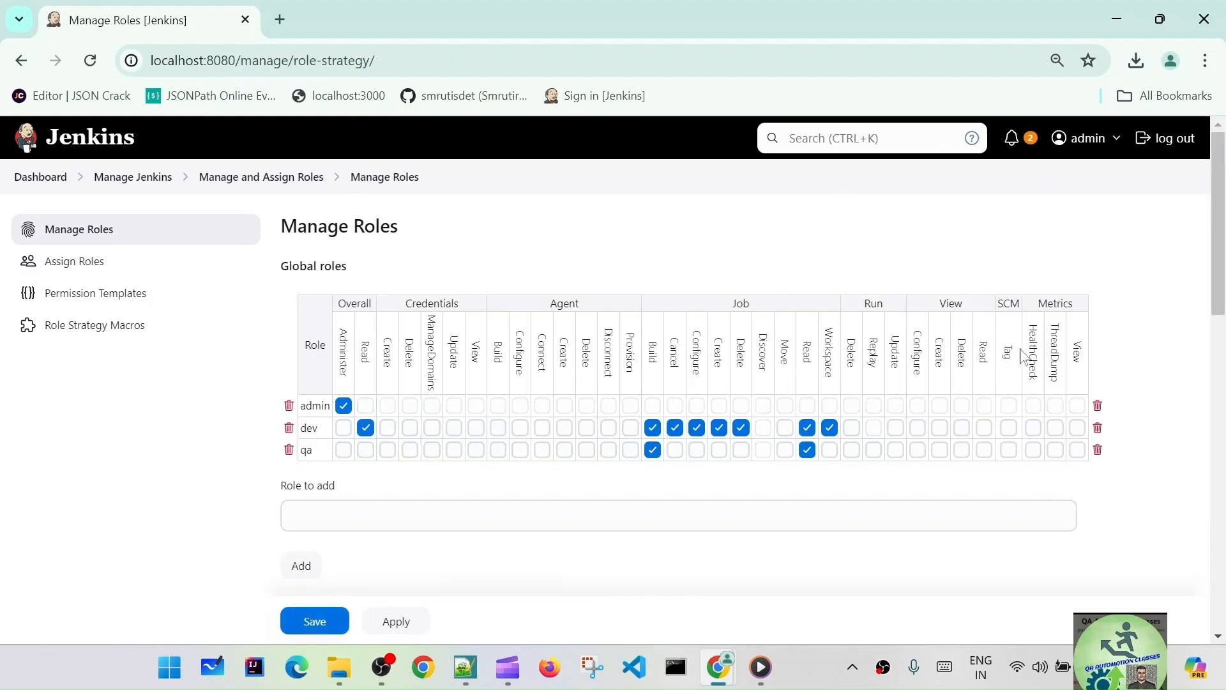
{"action": "mouse_move", "coordinate": [720, 674]}
{"action": "left_click", "coordinate": [836, 575]}
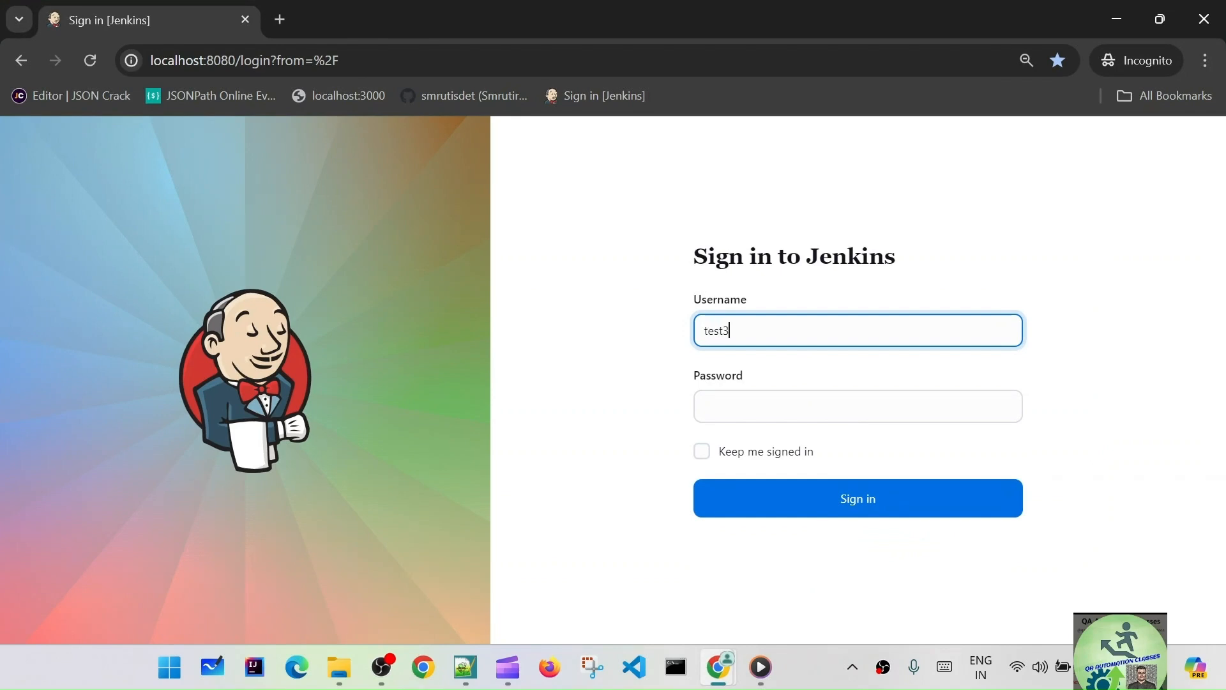
- Sign in as test3 and highlight the missing Overall/Read permission message on Access Denied
{"action": "key", "text": "Tab"}
{"action": "type", "text": "tes"}
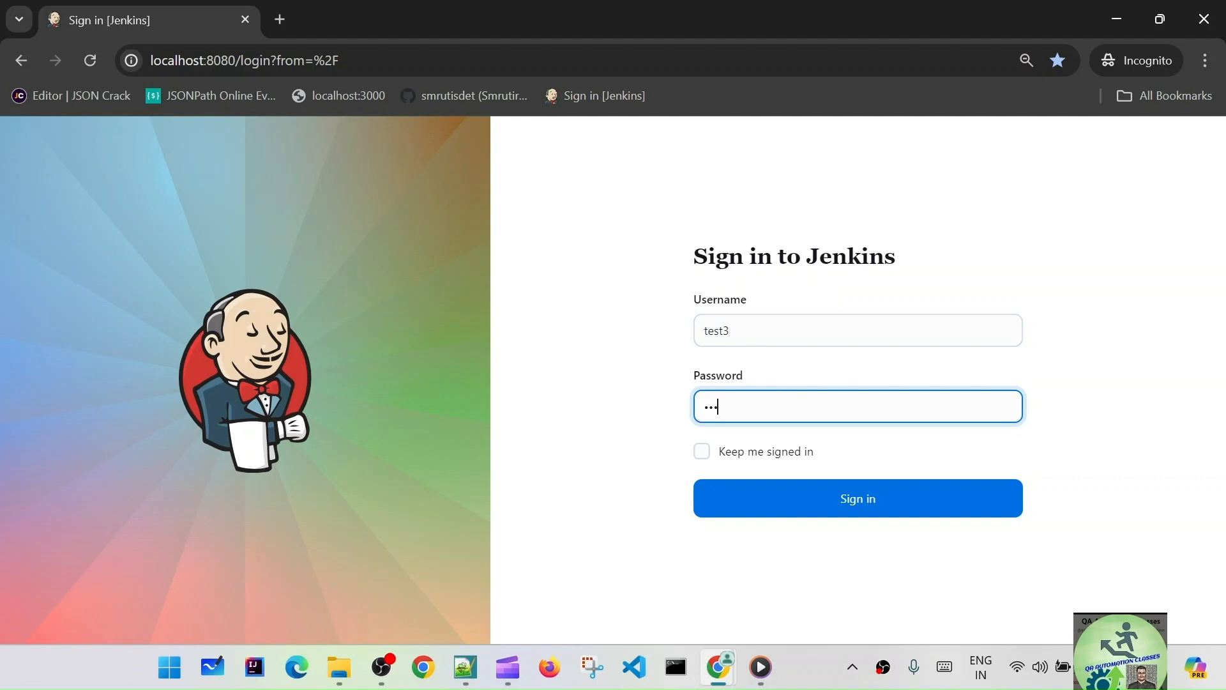
{"action": "type", "text": "t3"}
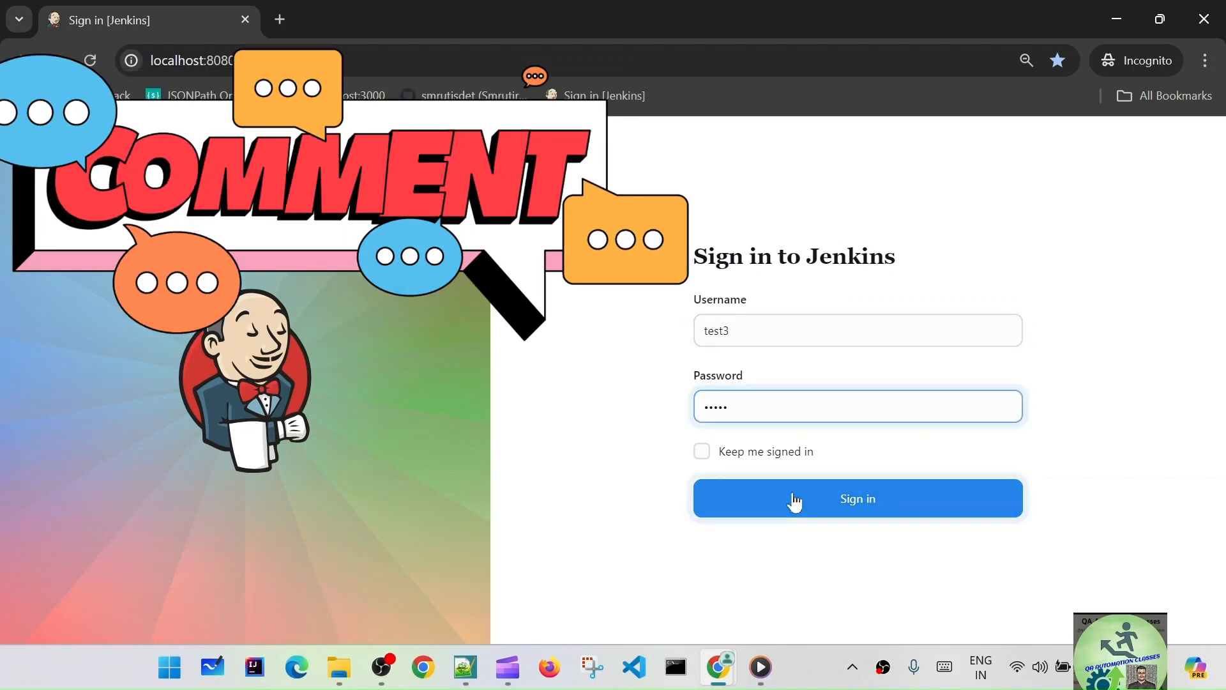
{"action": "left_click", "coordinate": [795, 502]}
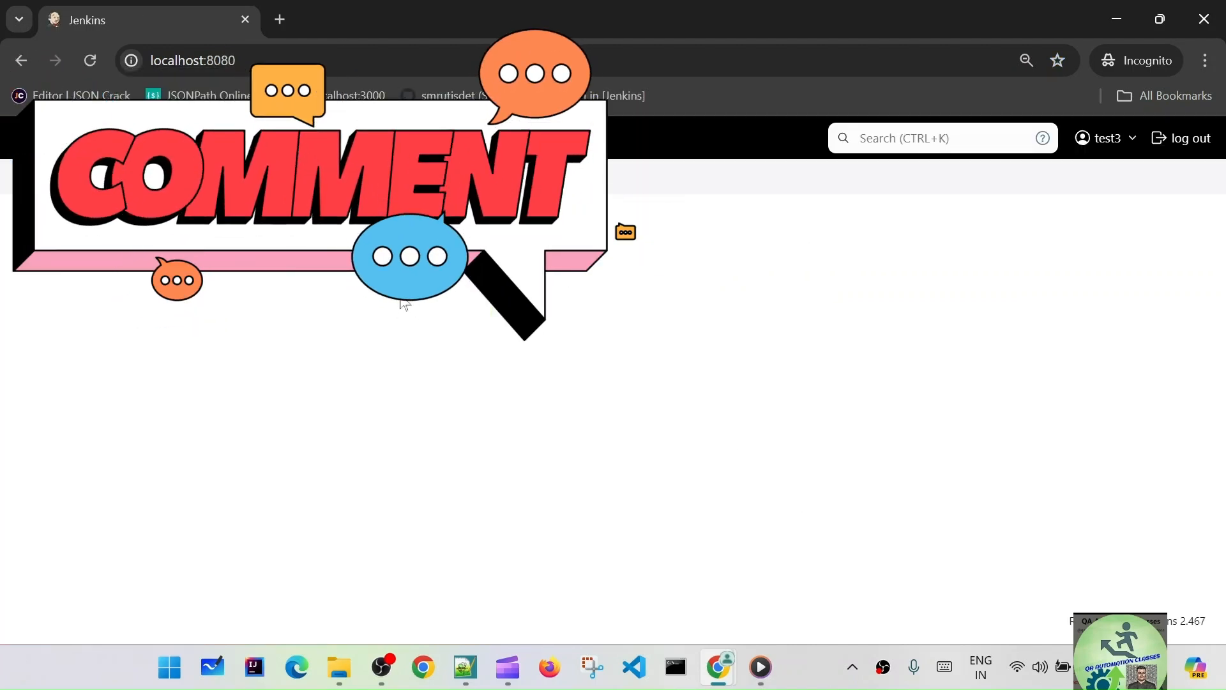
{"action": "left_click_drag", "start_coordinate": [339, 265], "coordinate": [577, 275]}
{"action": "left_click", "coordinate": [511, 267]}
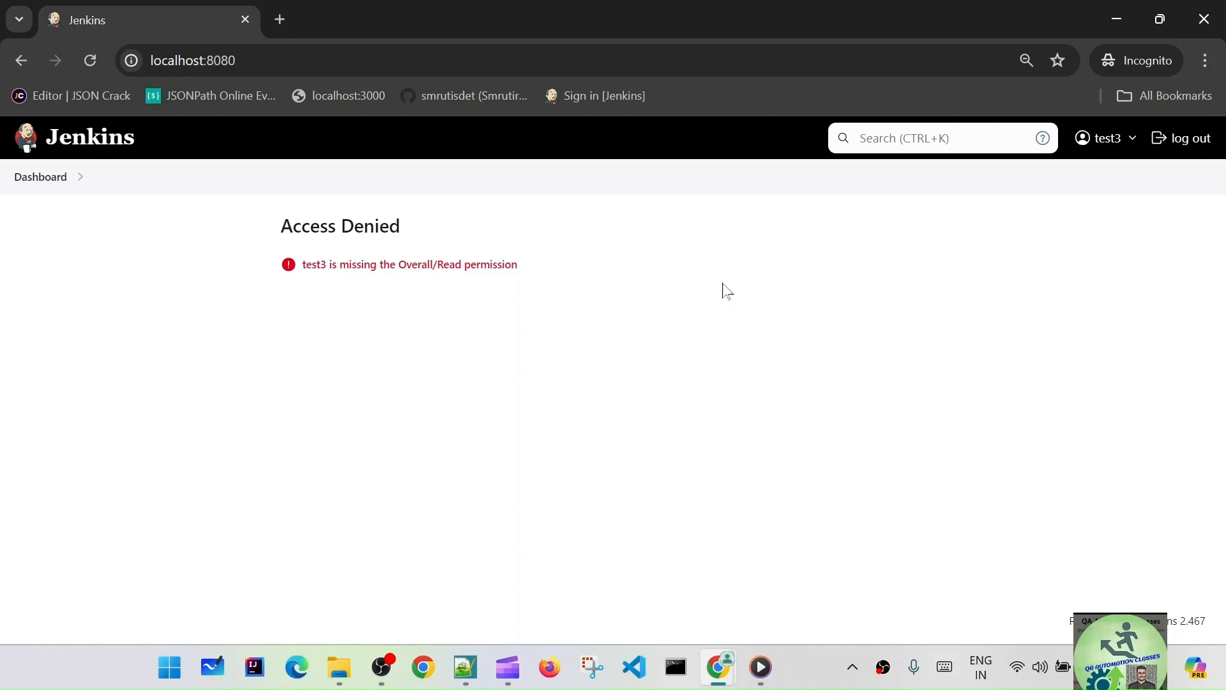
- In the admin window, apply and save the role settings, reload, and return to Dashboard
{"action": "left_click", "coordinate": [1113, 18]}
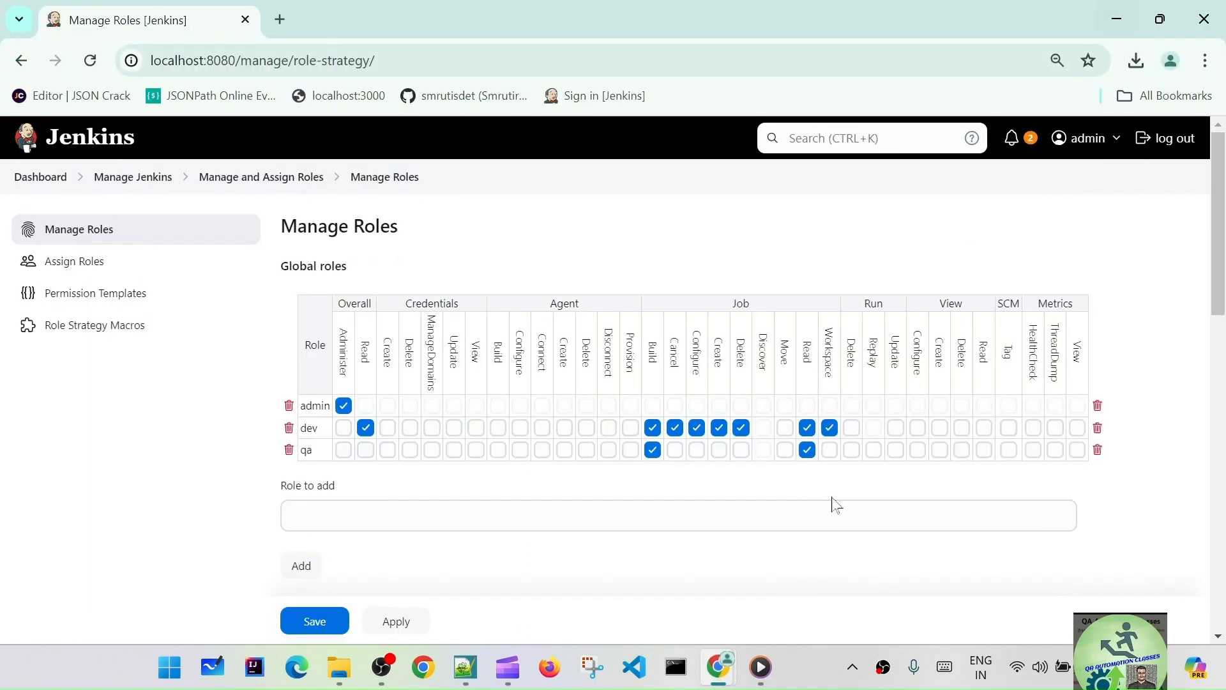
{"action": "left_click", "coordinate": [393, 623]}
{"action": "left_click", "coordinate": [397, 620]}
{"action": "left_click", "coordinate": [323, 621]}
{"action": "left_click", "coordinate": [90, 60]}
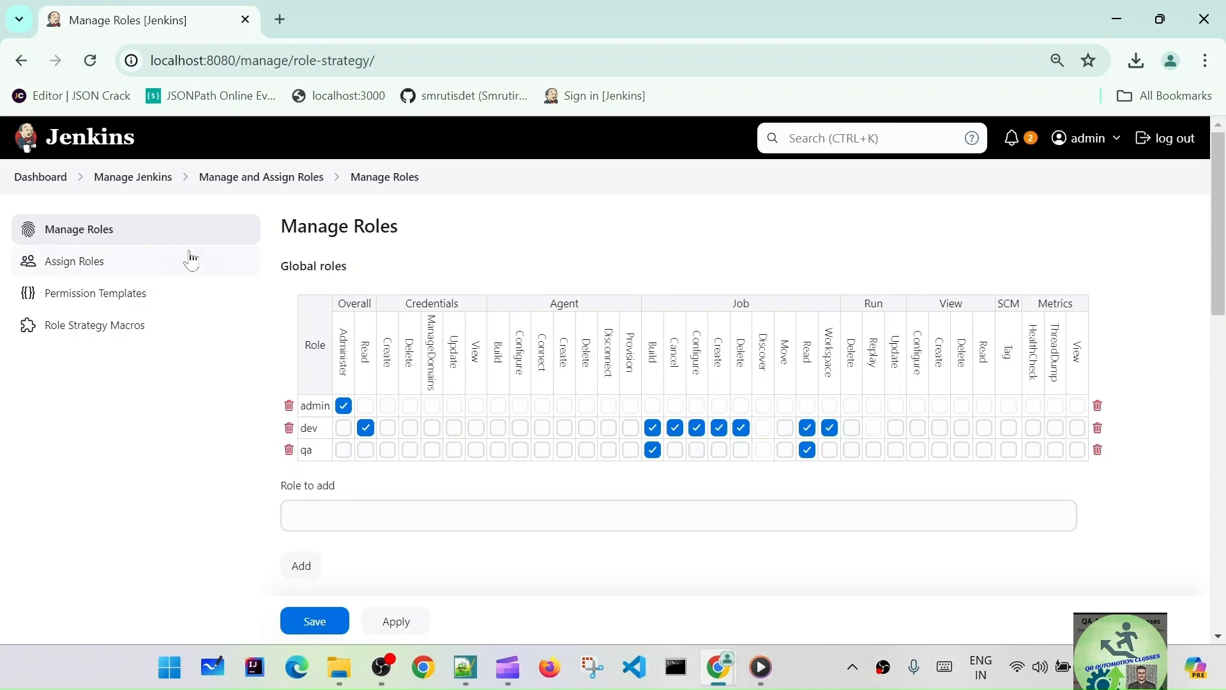
{"action": "left_click", "coordinate": [40, 177]}
- Log test3 out and back in, still denied, then return to the admin window
{"action": "mouse_move", "coordinate": [726, 674]}
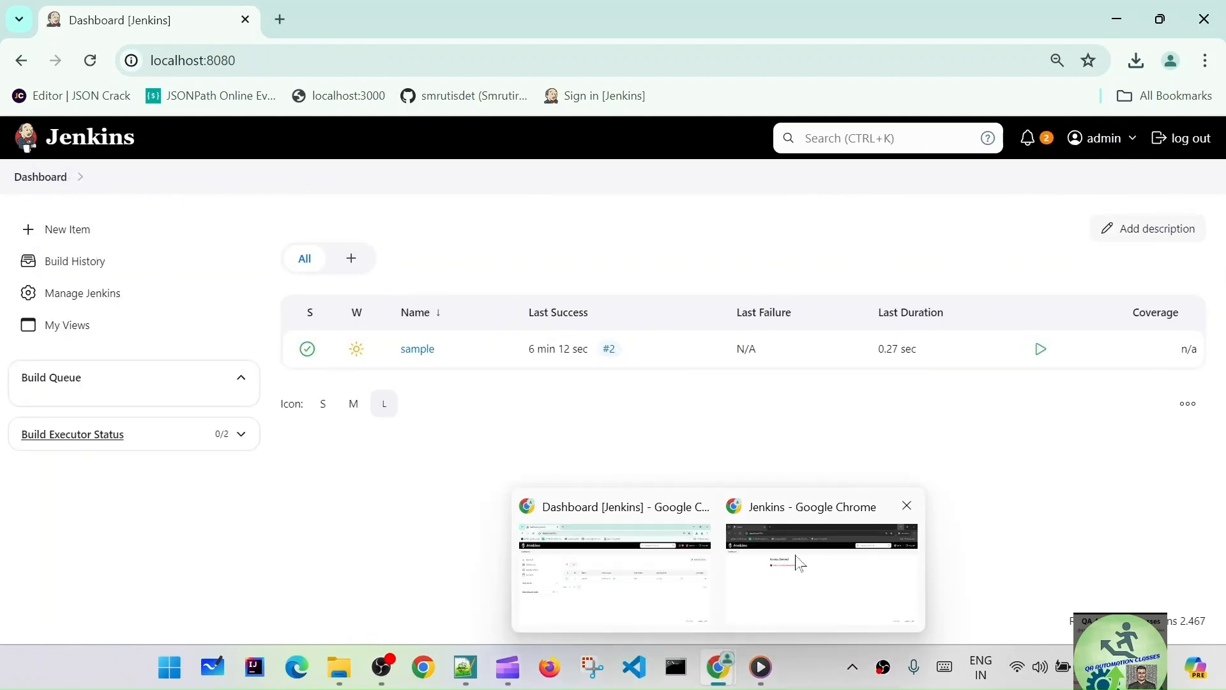
{"action": "left_click", "coordinate": [795, 560]}
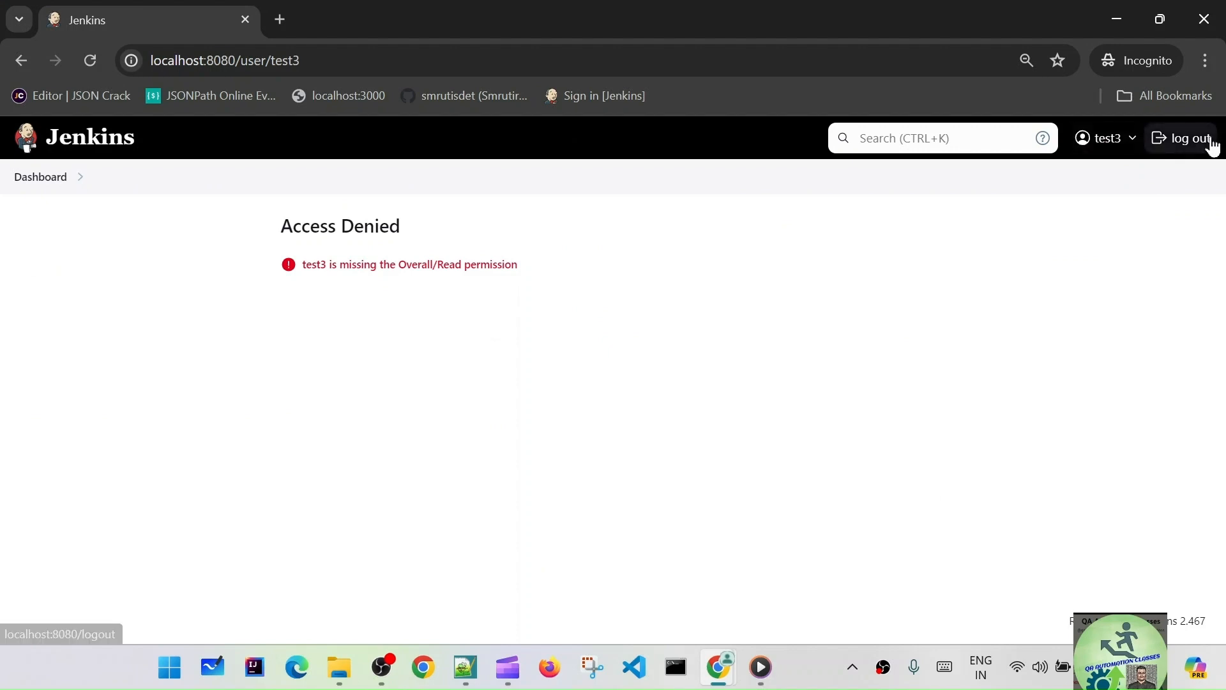
{"action": "left_click", "coordinate": [1209, 140]}
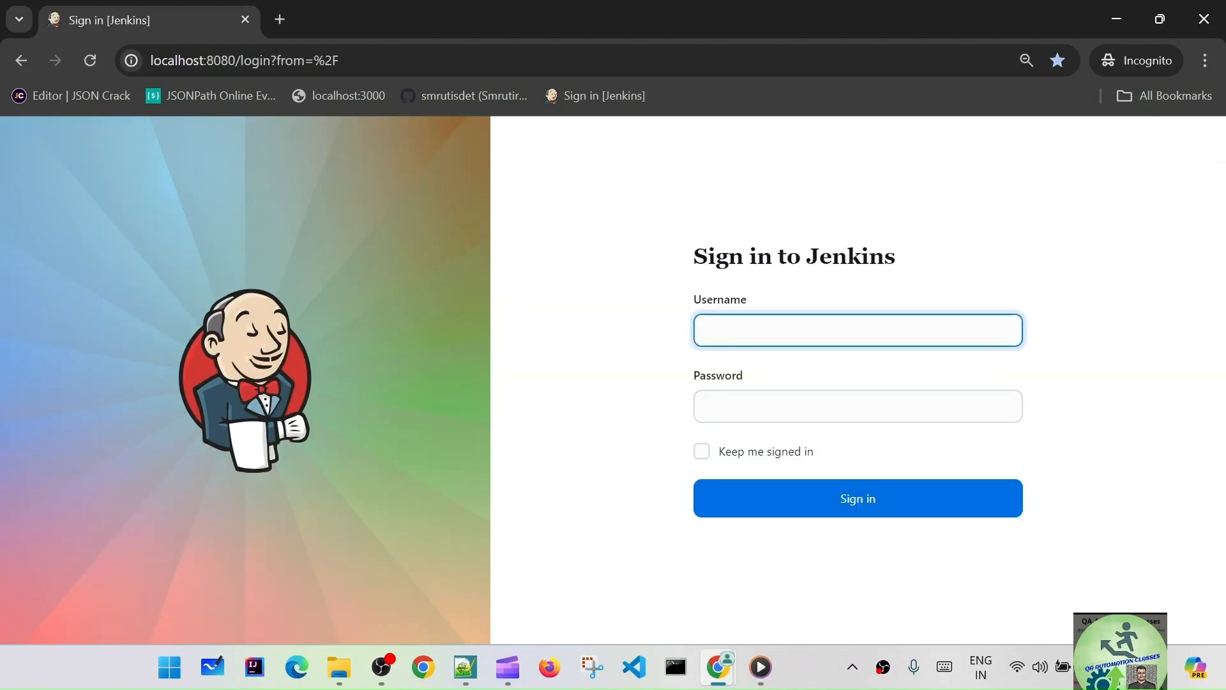
{"action": "key", "text": "Tab"}
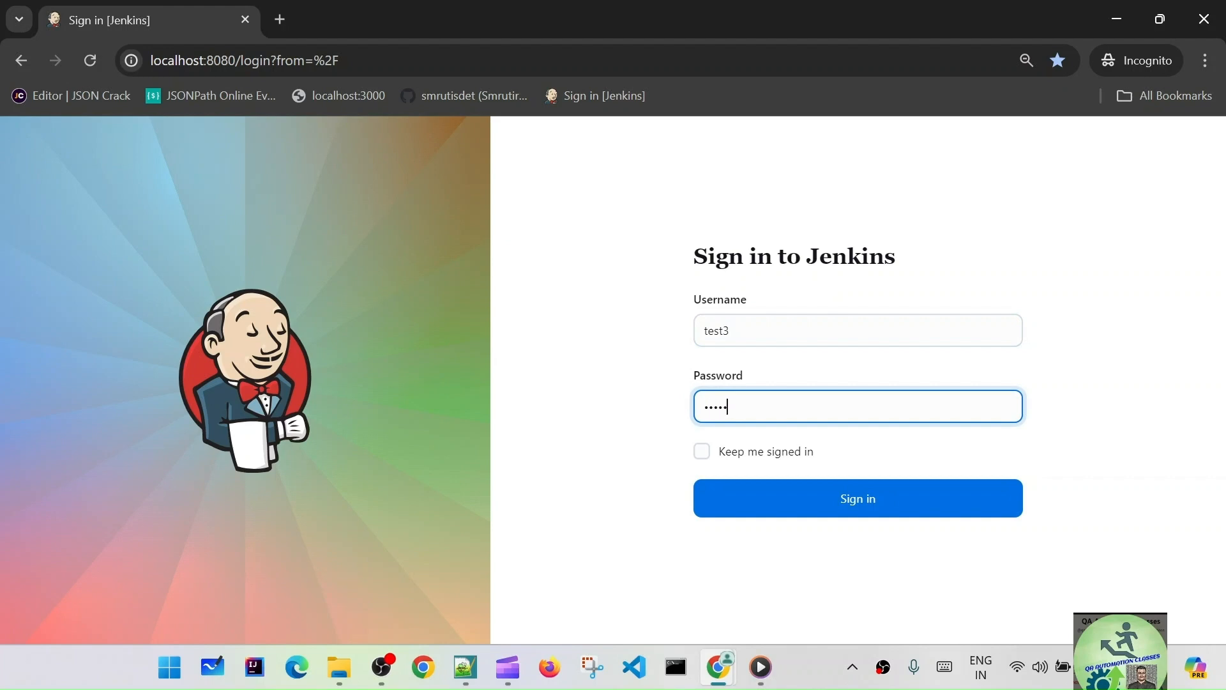
{"action": "left_click", "coordinate": [777, 508]}
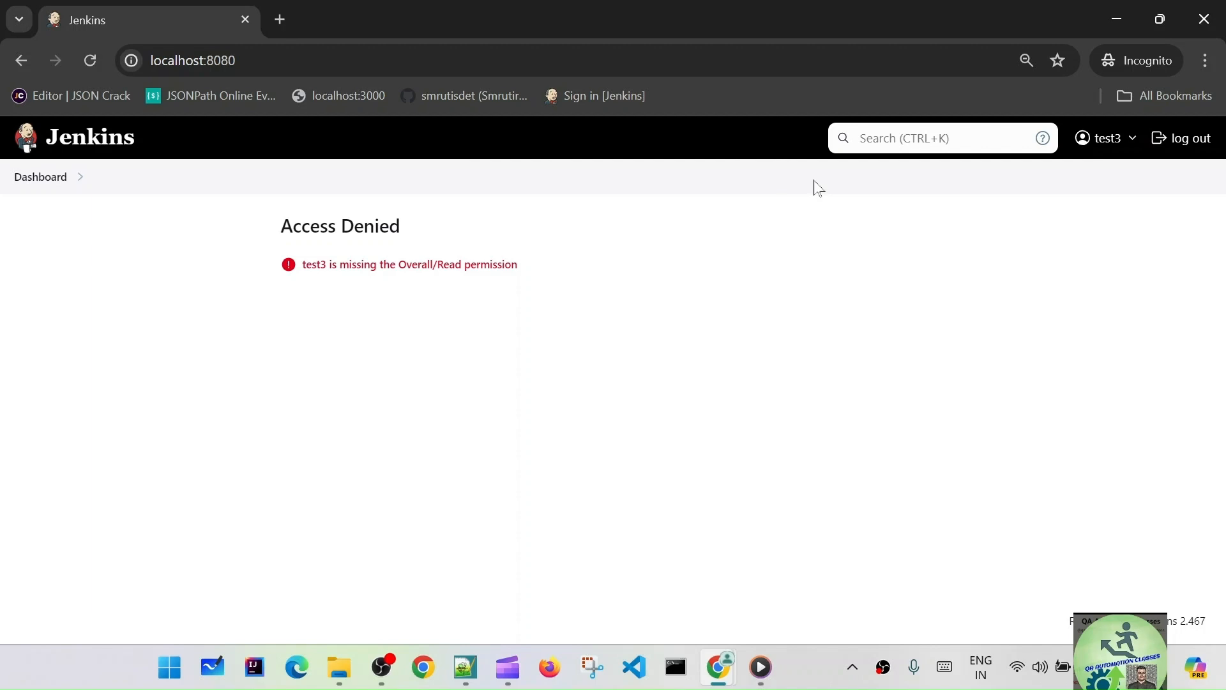
{"action": "mouse_move", "coordinate": [722, 674]}
{"action": "left_click", "coordinate": [625, 563]}
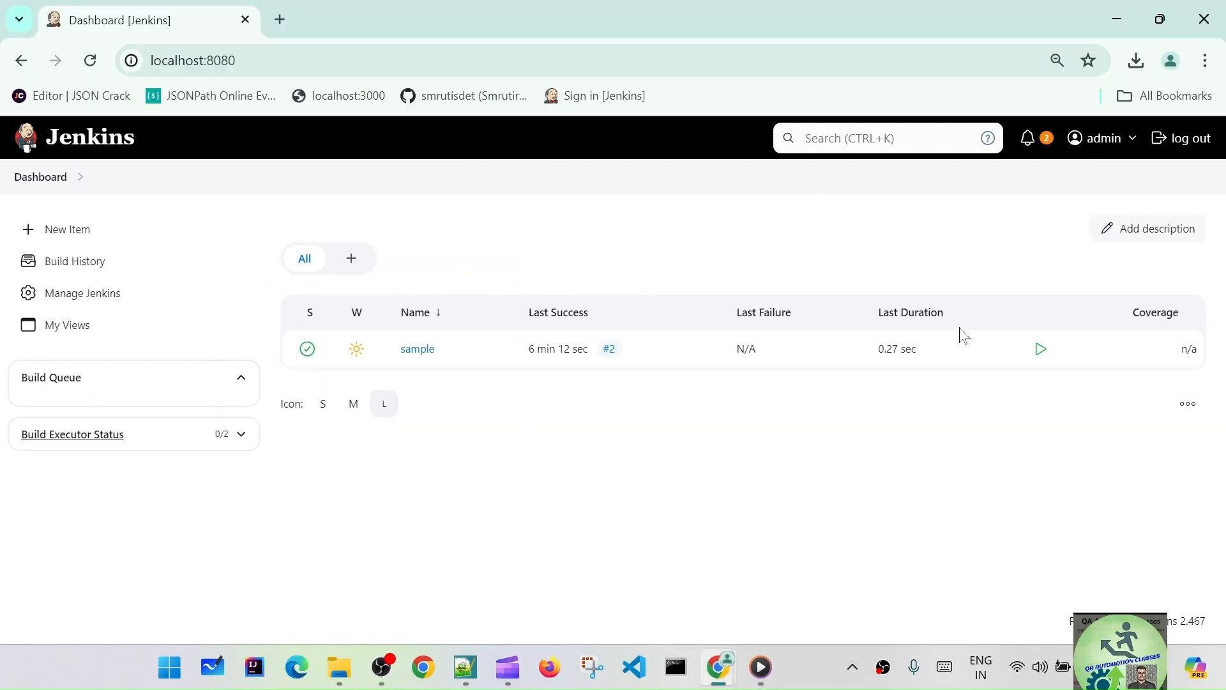
- In Manage Roles, grant the qa role Overall/Read and apply
{"action": "left_click", "coordinate": [80, 297]}
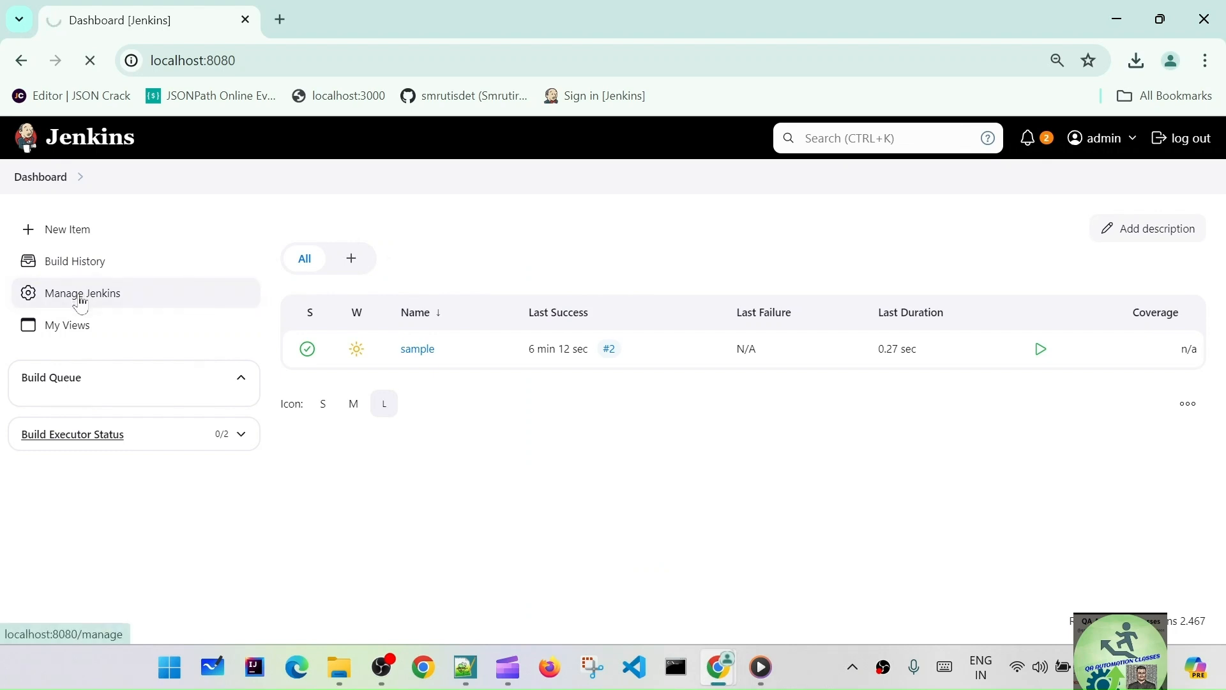
{"action": "scroll", "coordinate": [511, 479], "scroll_direction": "down", "scroll_amount": 5}
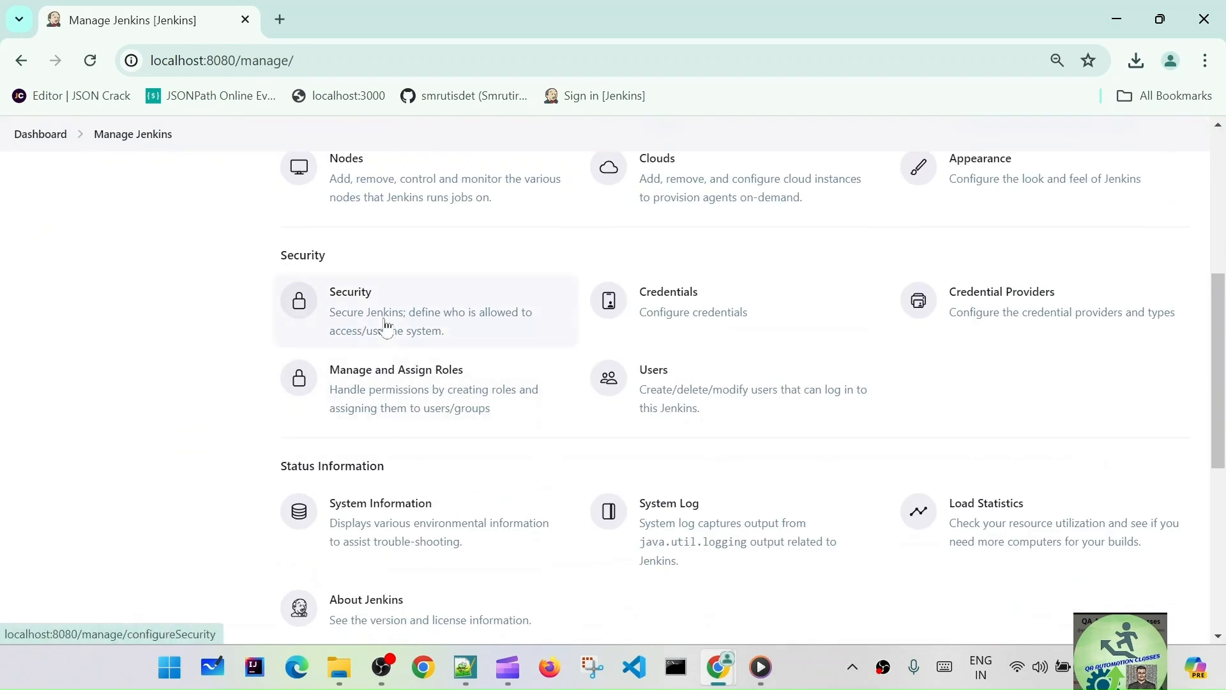
{"action": "left_click", "coordinate": [427, 402]}
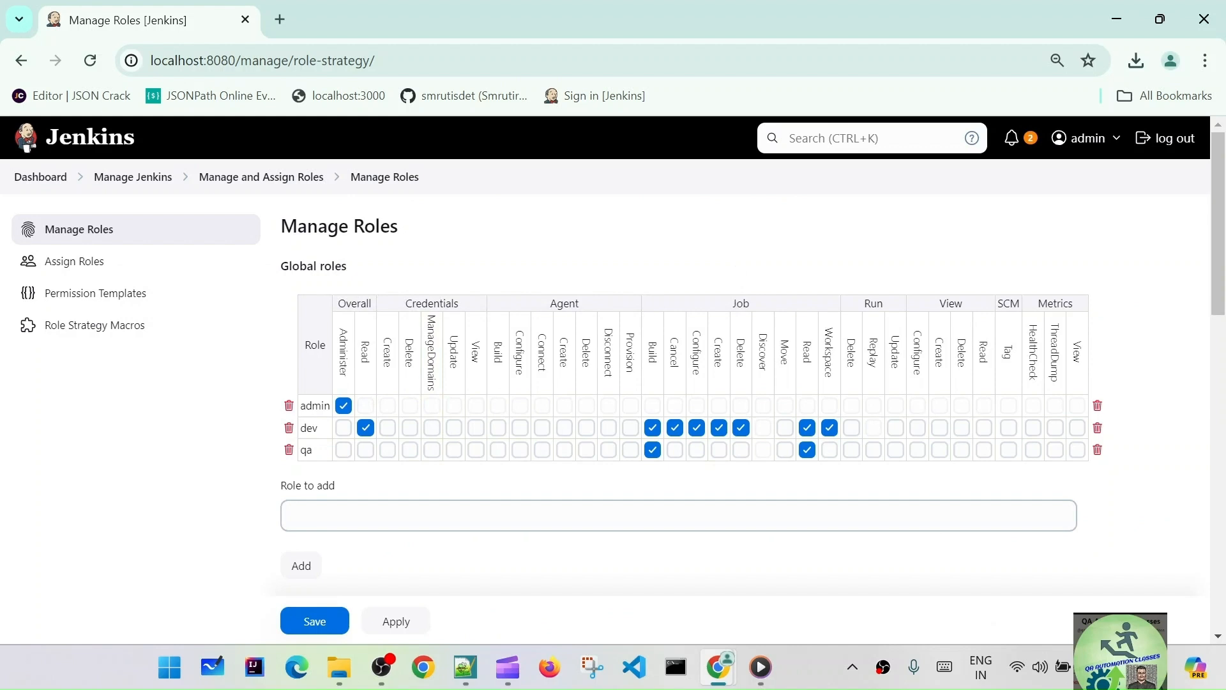
{"action": "left_click", "coordinate": [366, 449]}
{"action": "left_click", "coordinate": [382, 622]}
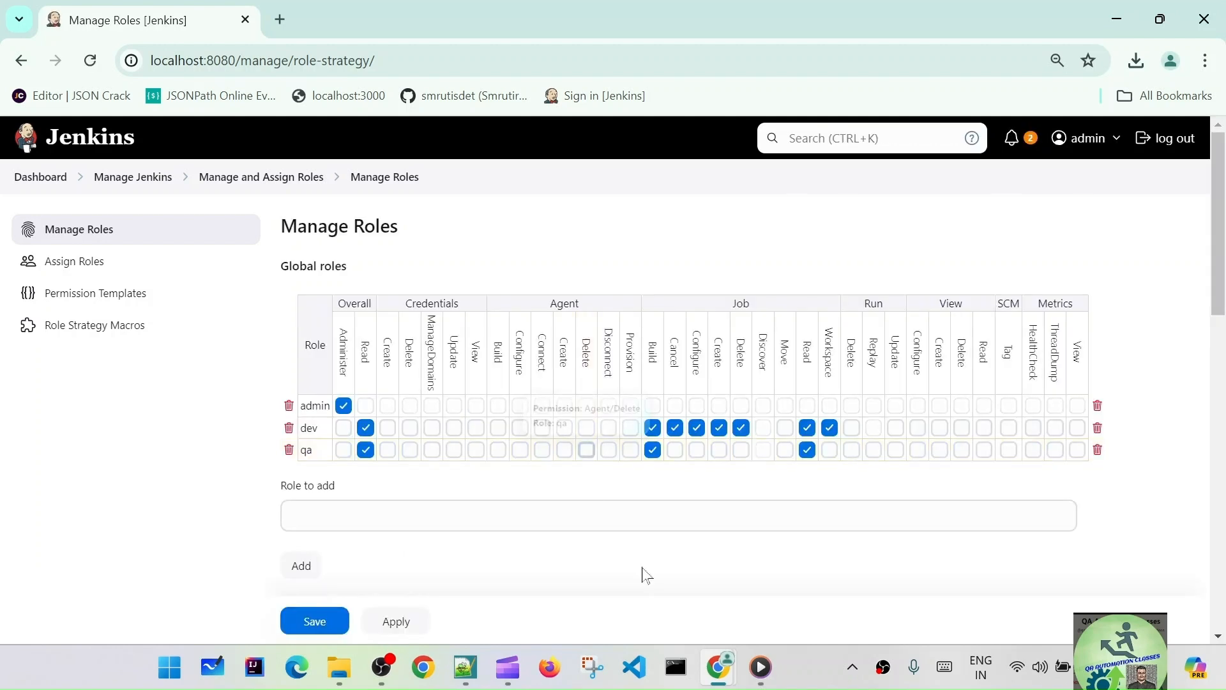
- Reload test3's incognito session to pick up the new permission
{"action": "mouse_move", "coordinate": [719, 667]}
{"action": "left_click", "coordinate": [795, 550]}
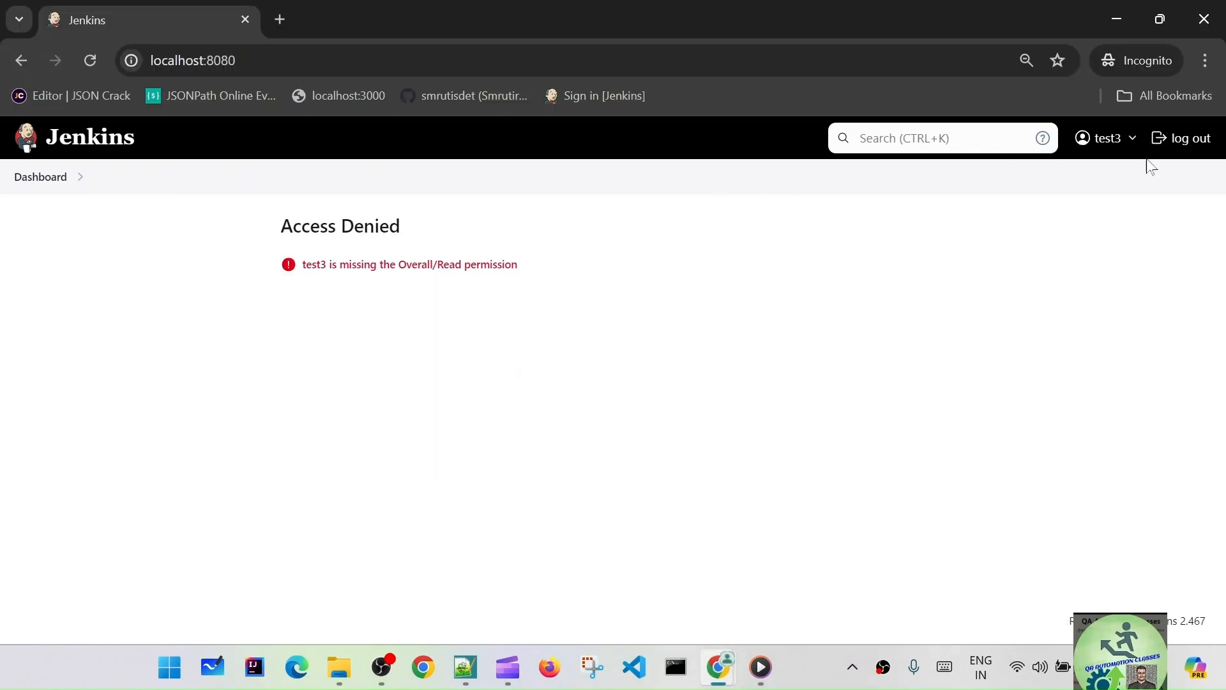
{"action": "left_click", "coordinate": [93, 60]}
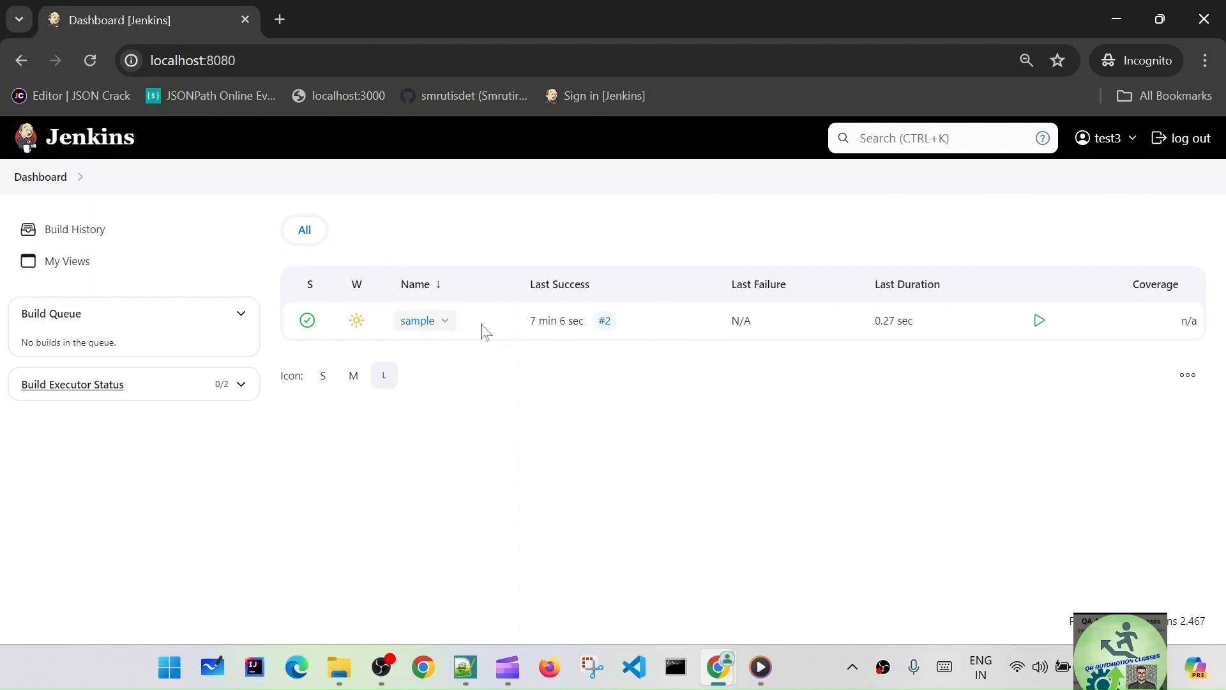
- As test3, open the sample job
{"action": "left_click", "coordinate": [419, 321]}
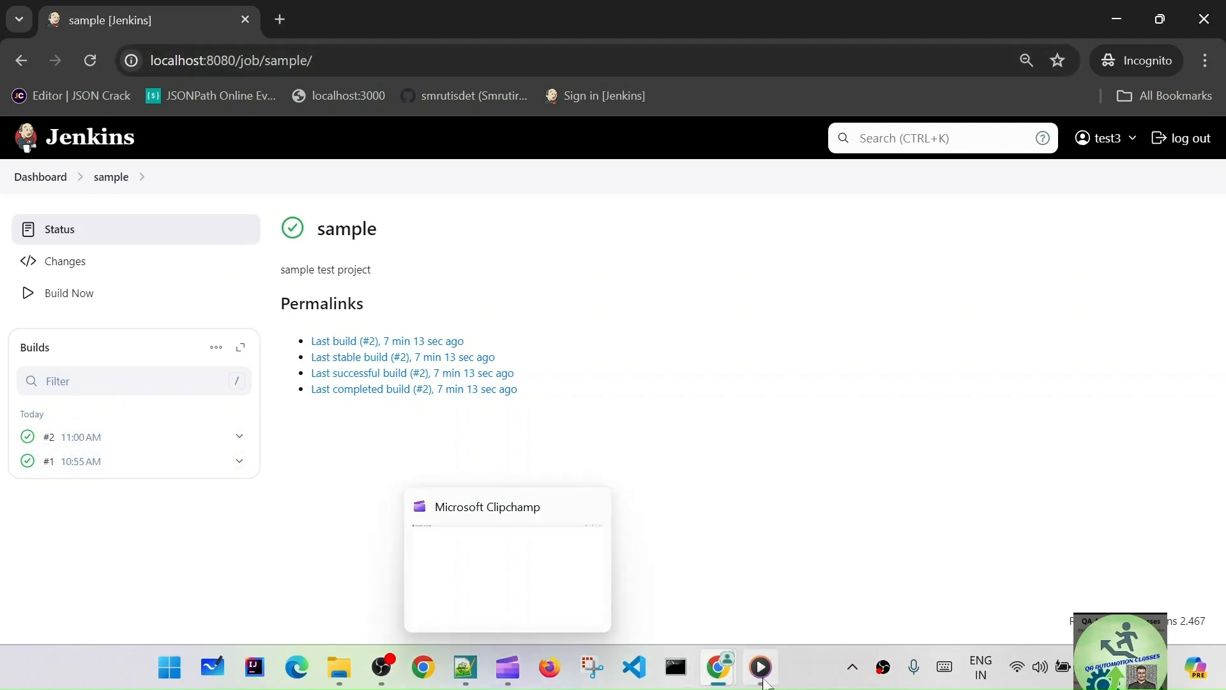
{"action": "mouse_move", "coordinate": [719, 667]}
{"action": "left_click", "coordinate": [613, 542]}
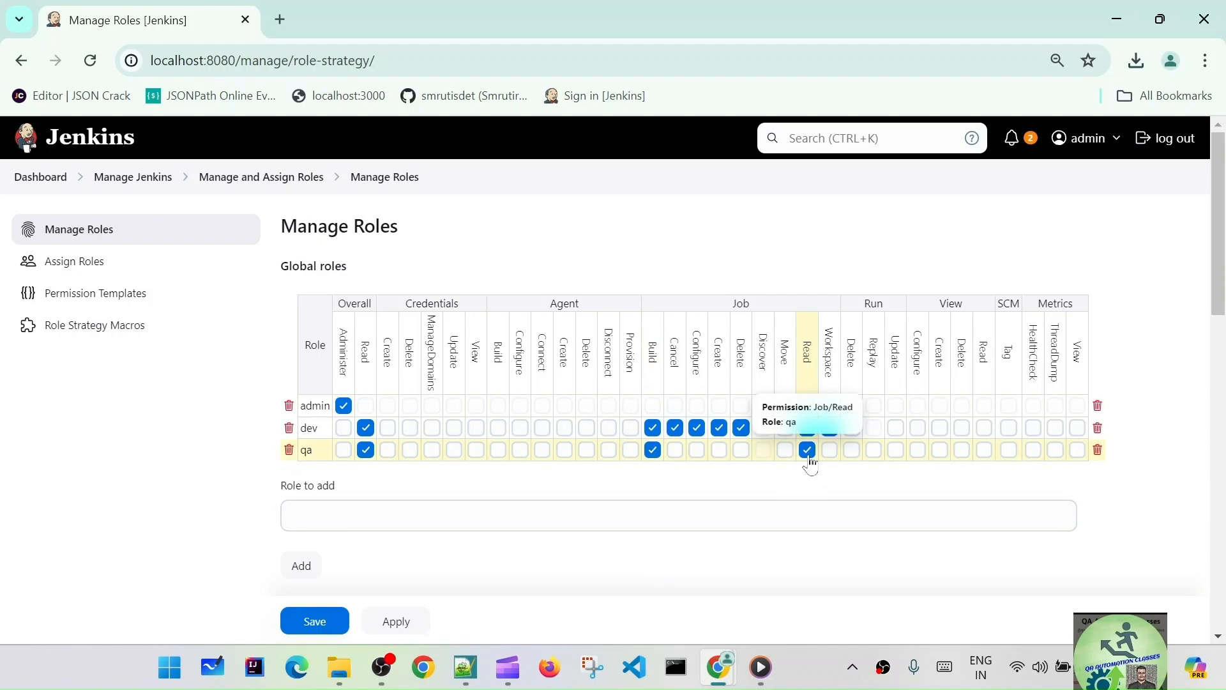
{"action": "left_click", "coordinate": [1123, 16]}
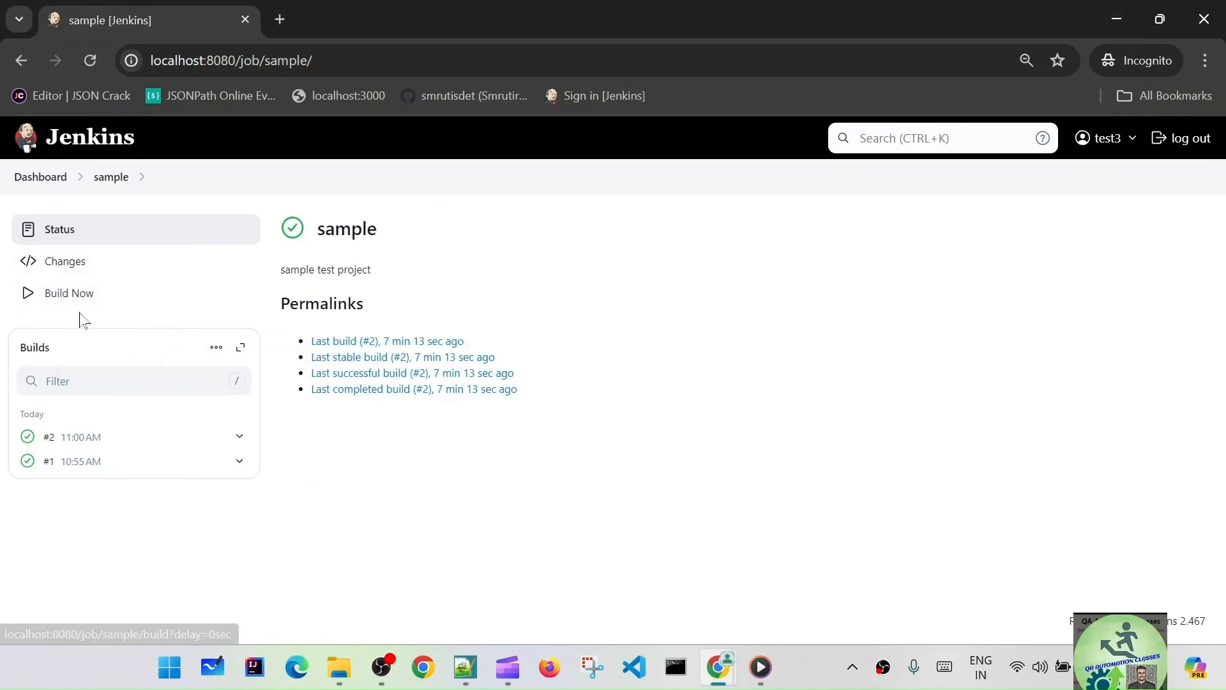
- Build the sample job and view build #3's console output
{"action": "left_click", "coordinate": [67, 295]}
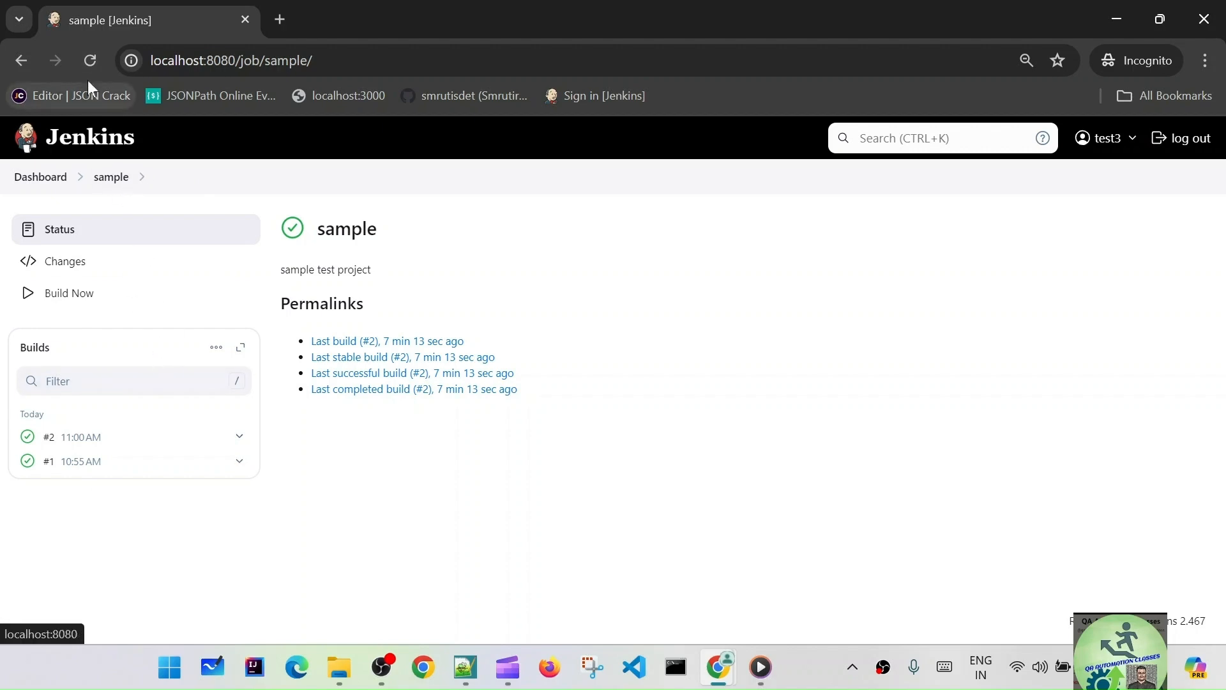
{"action": "left_click", "coordinate": [90, 60]}
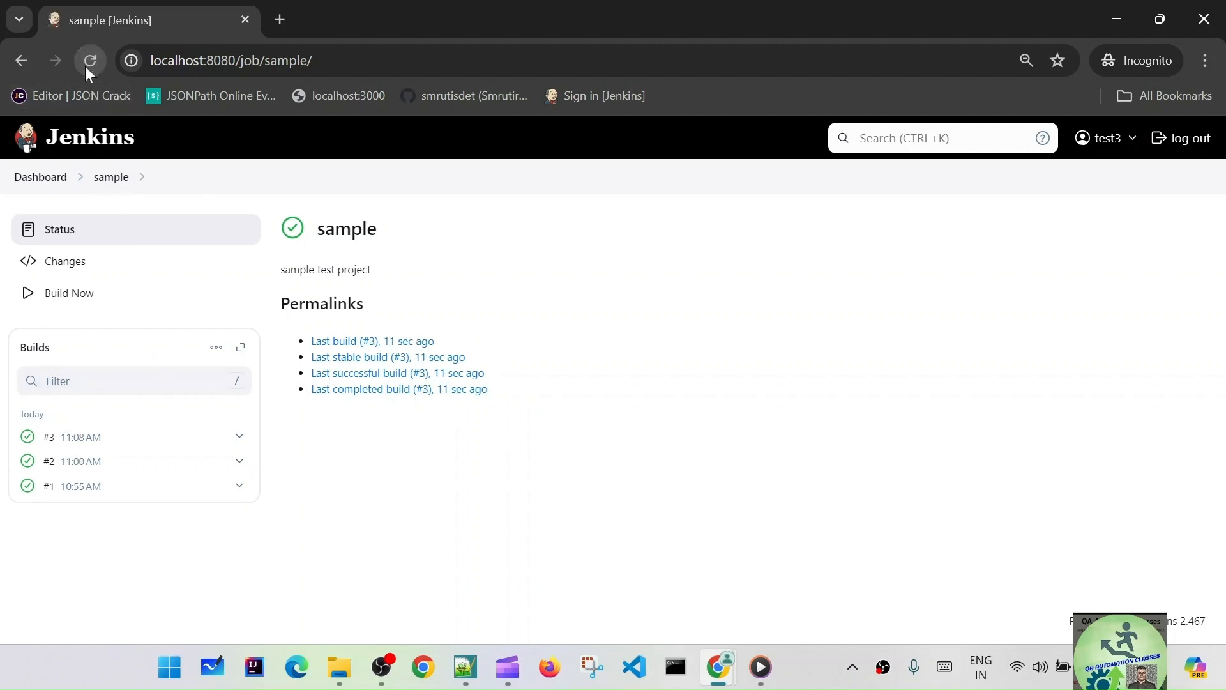
{"action": "left_click", "coordinate": [81, 437]}
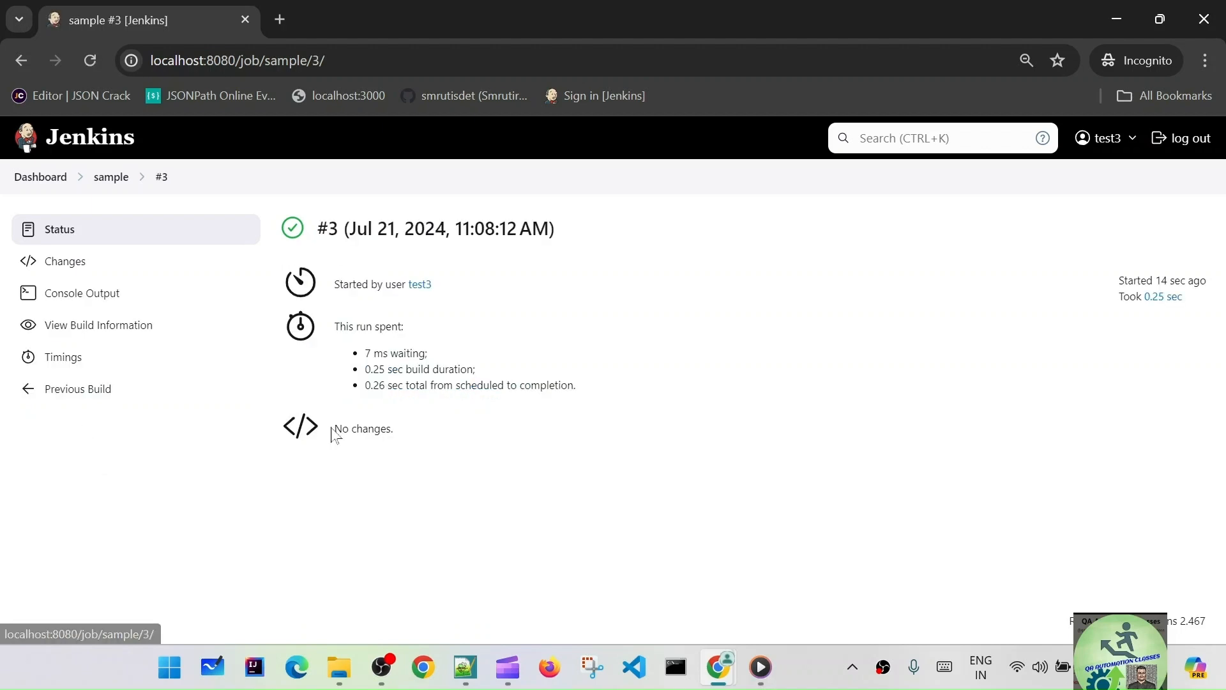
{"action": "left_click", "coordinate": [106, 295]}
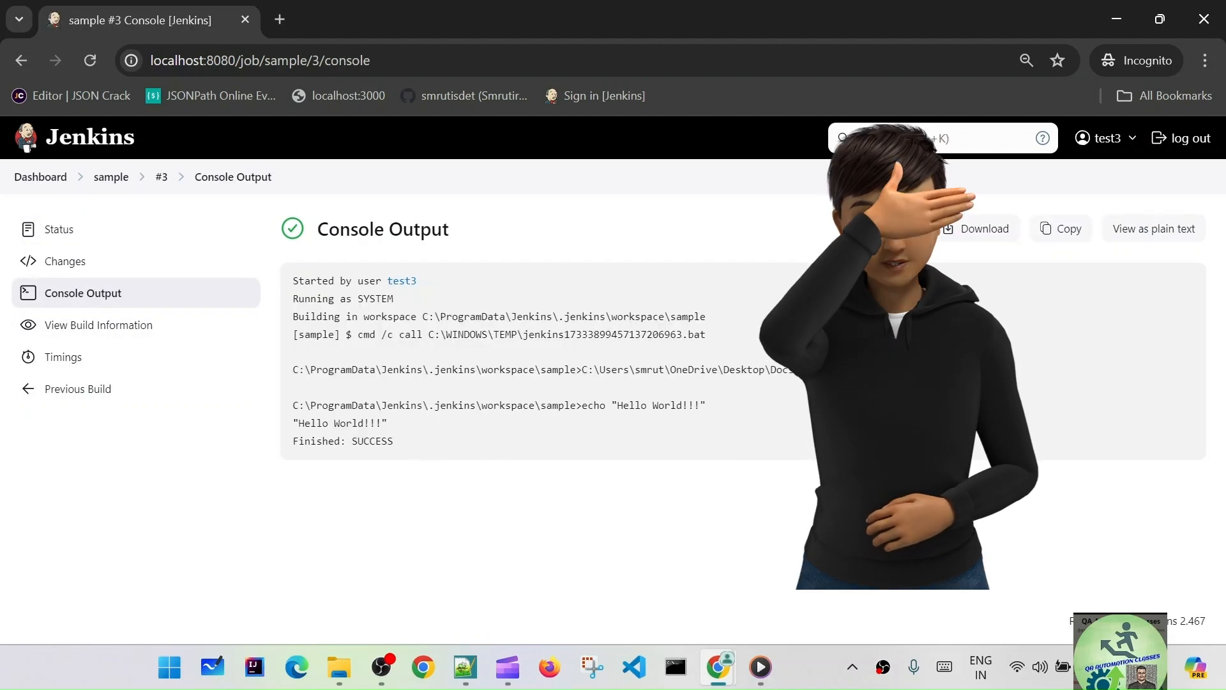